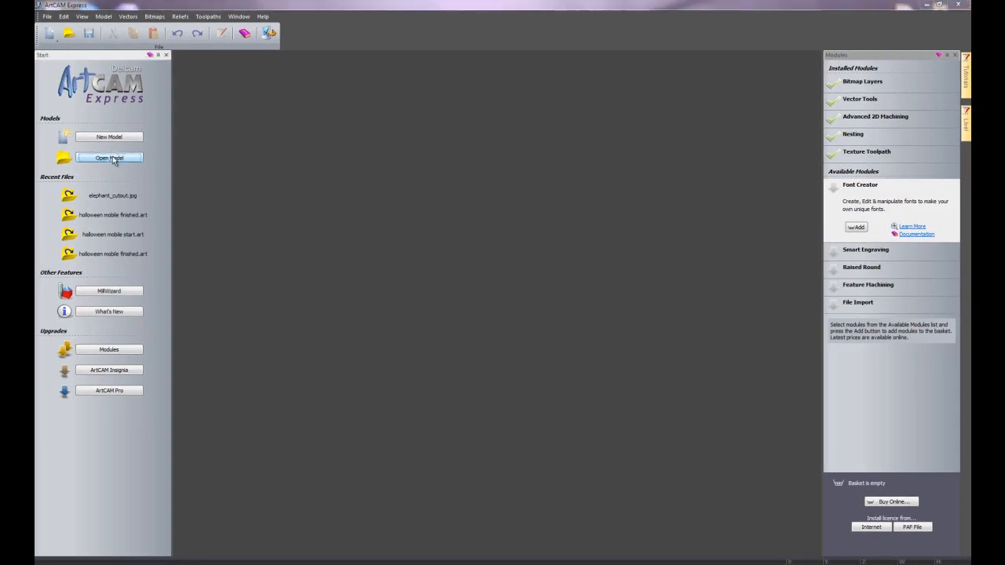
- Open the model "halloween mobile start.art" from the Halloween folder on the Desktop
left_click(113, 157)
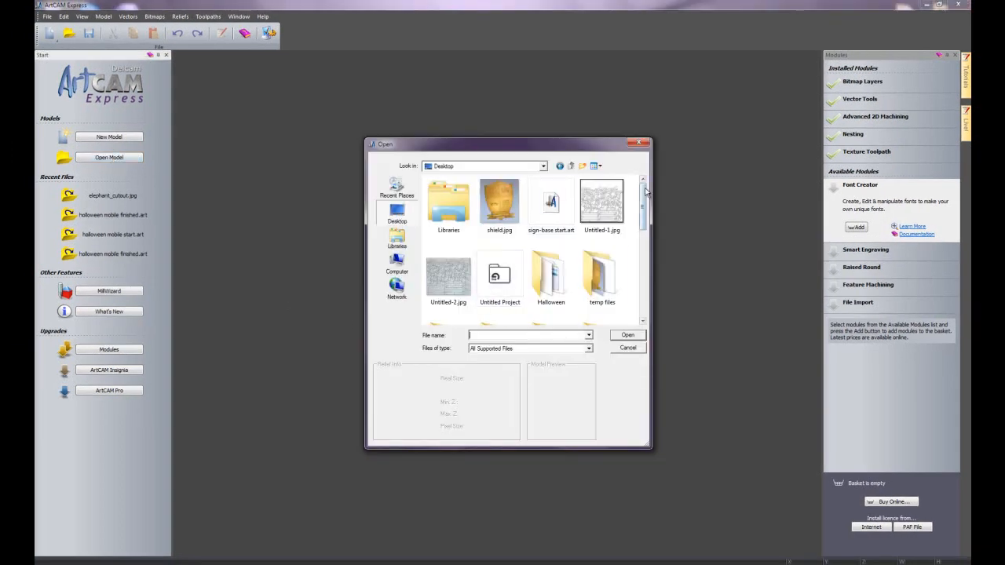
double_click(551, 276)
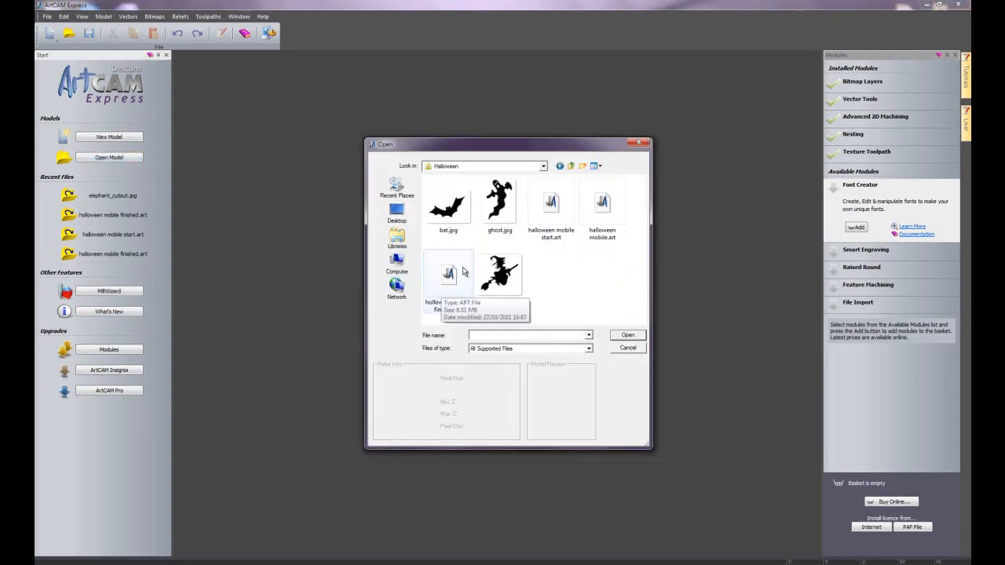
left_click(551, 206)
left_click(628, 335)
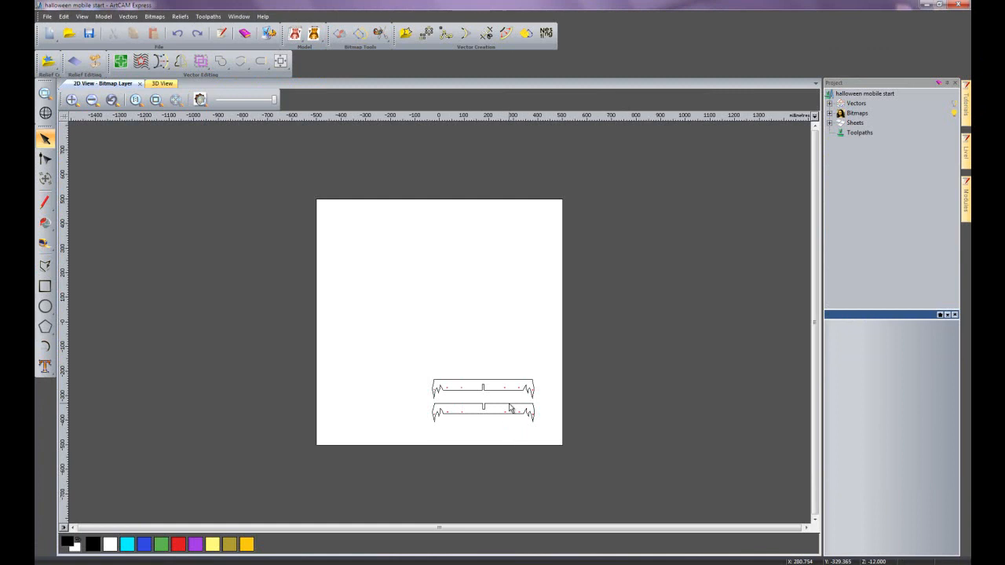
- Expand the model's vector layers, then show the temp vectors layer to check its contents and hide it again
scroll(509, 444, "up", 2)
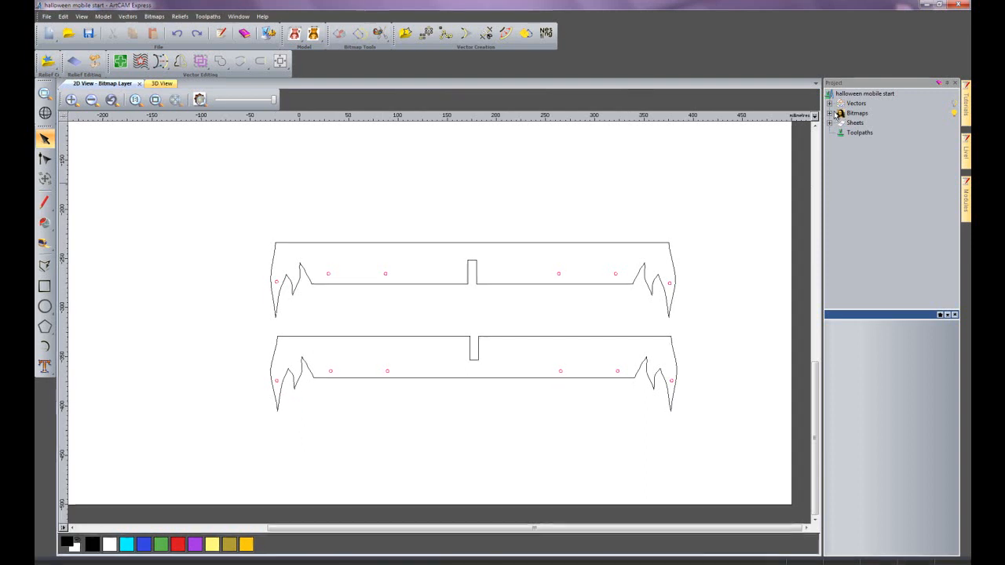
left_click(820, 95)
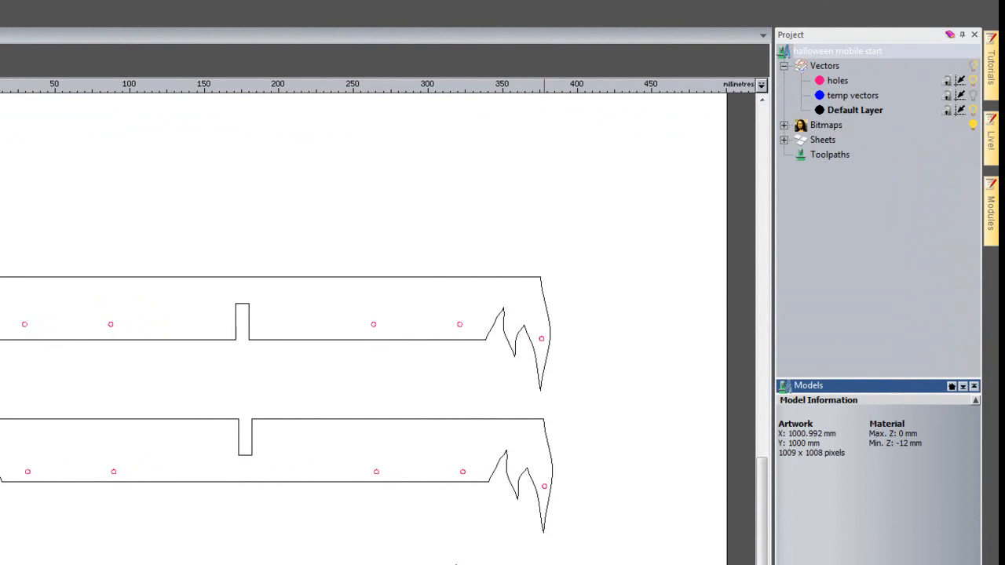
scroll(102, 216, "down", 3)
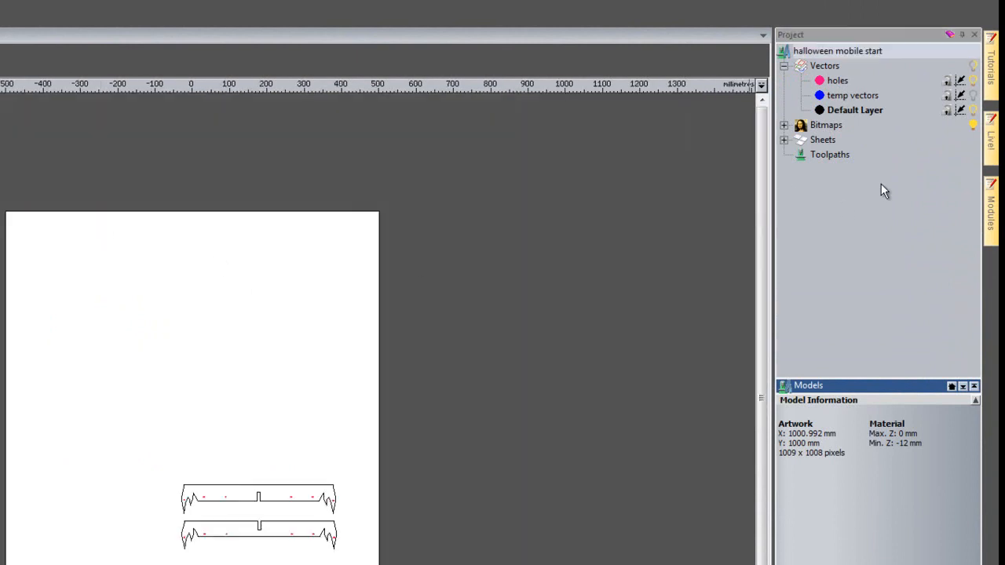
left_click(976, 95)
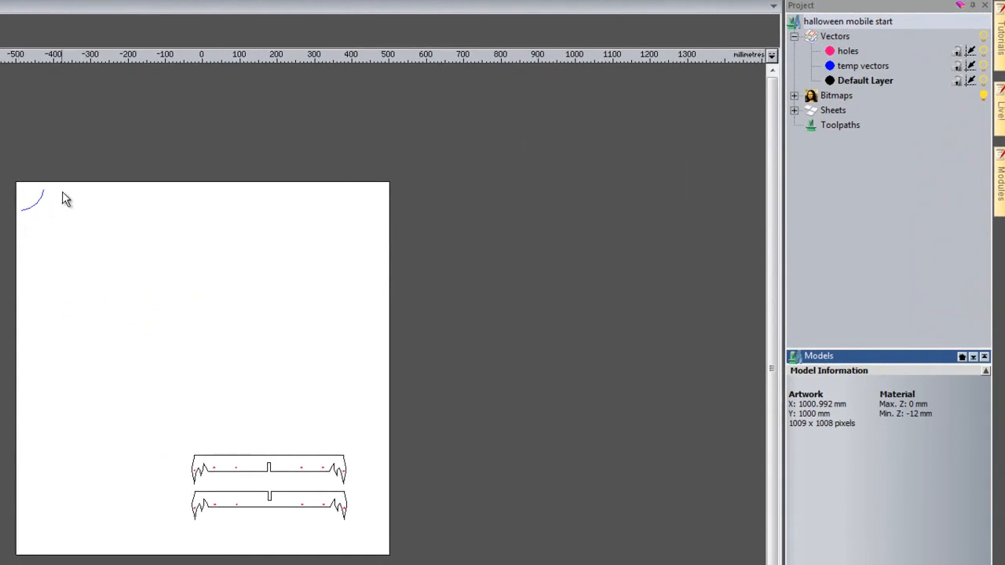
left_click(983, 66)
- Switch the visibility of the holes layer and the Default Layer off and on to check which vectors each contains
scroll(314, 478, "up", 2)
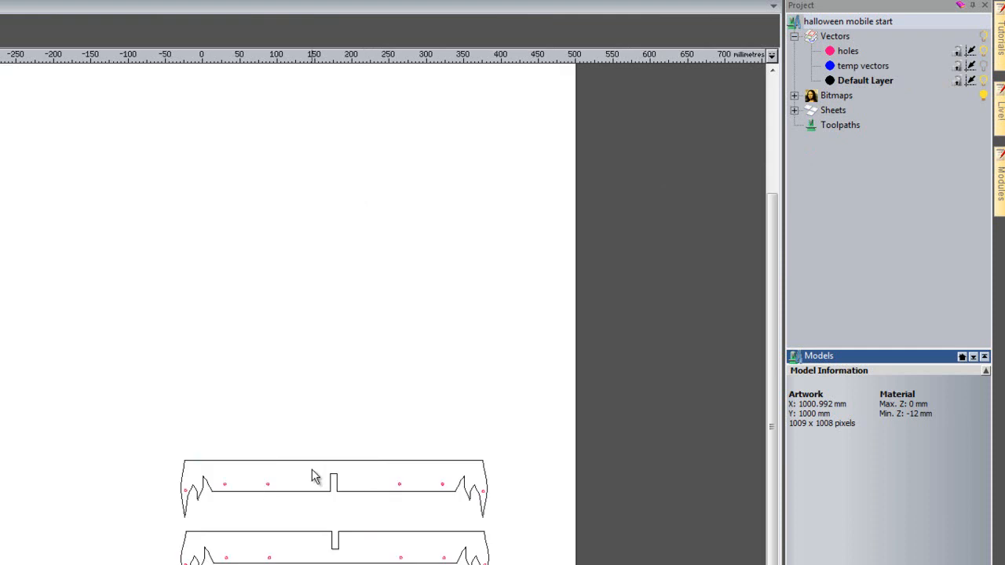
scroll(432, 539, "up", 2)
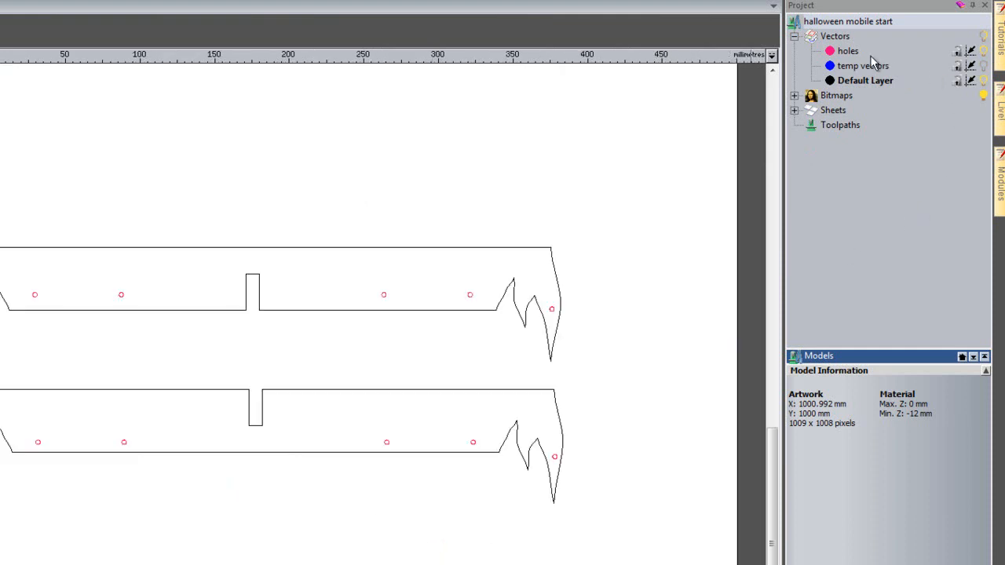
left_click(984, 51)
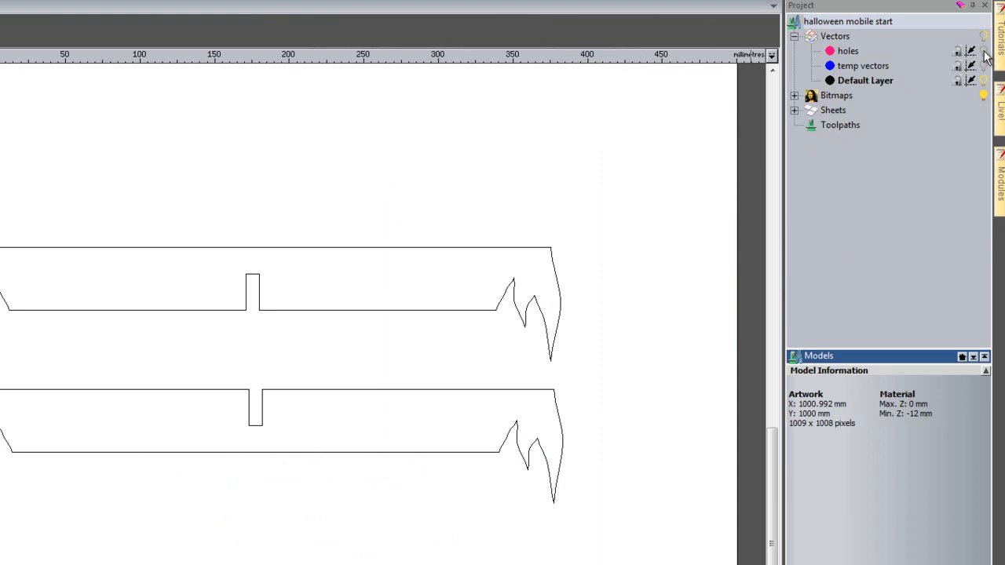
left_click(984, 51)
left_click(984, 80)
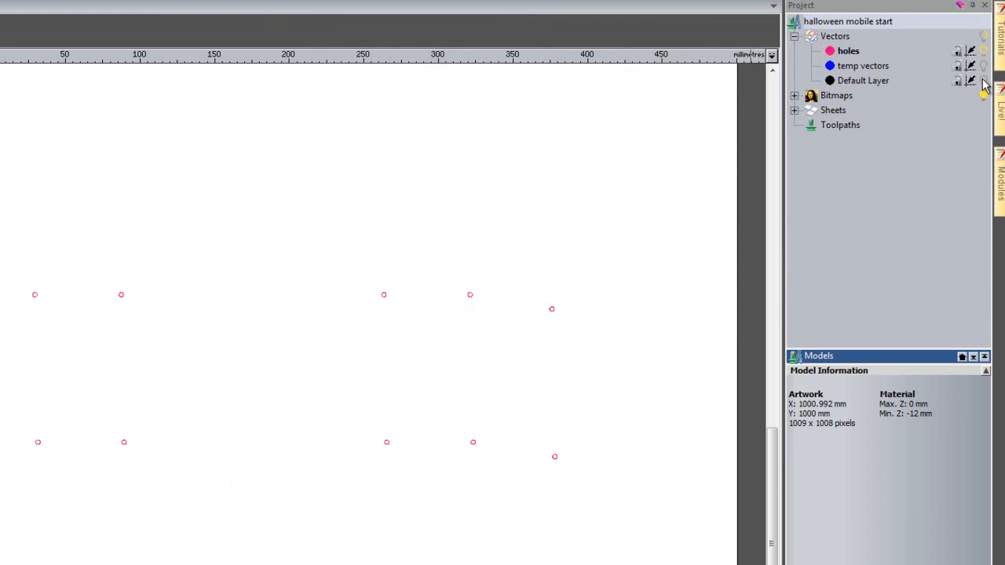
left_click(984, 81)
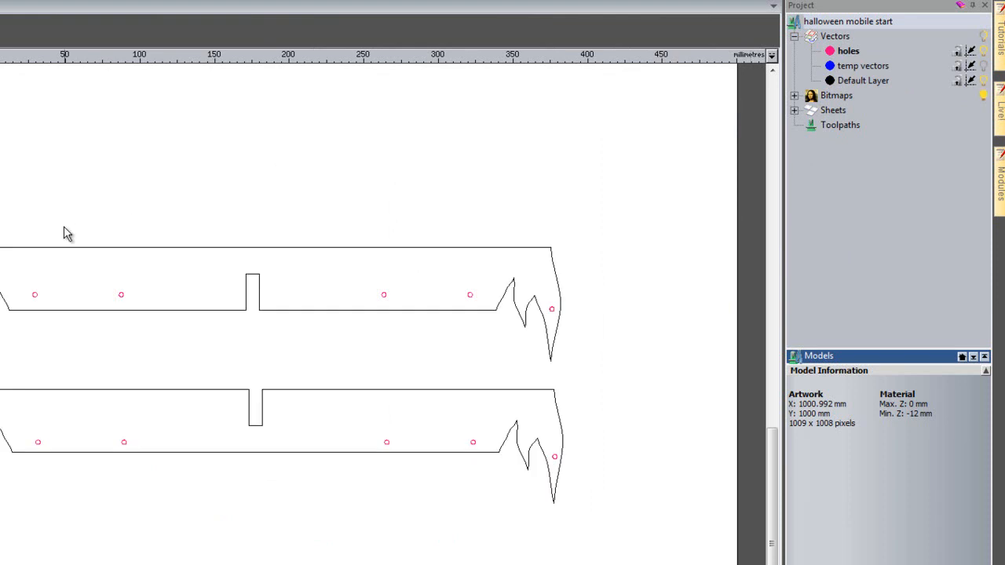
key("F3")
scroll(56, 228, "down", 1)
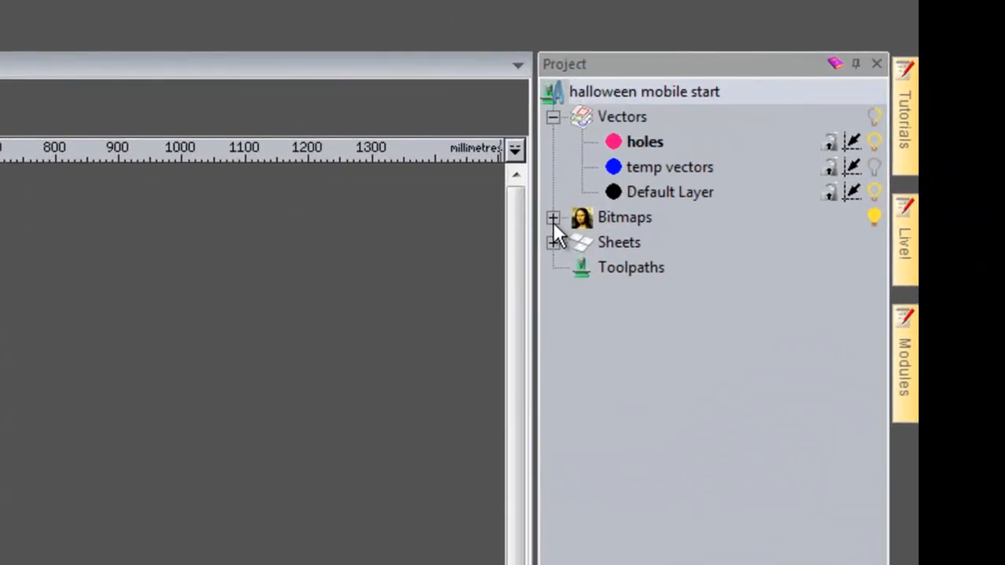
- Expand the bitmap layers and import bat.jpg as a new bitmap layer with no scaling
right_click(607, 222)
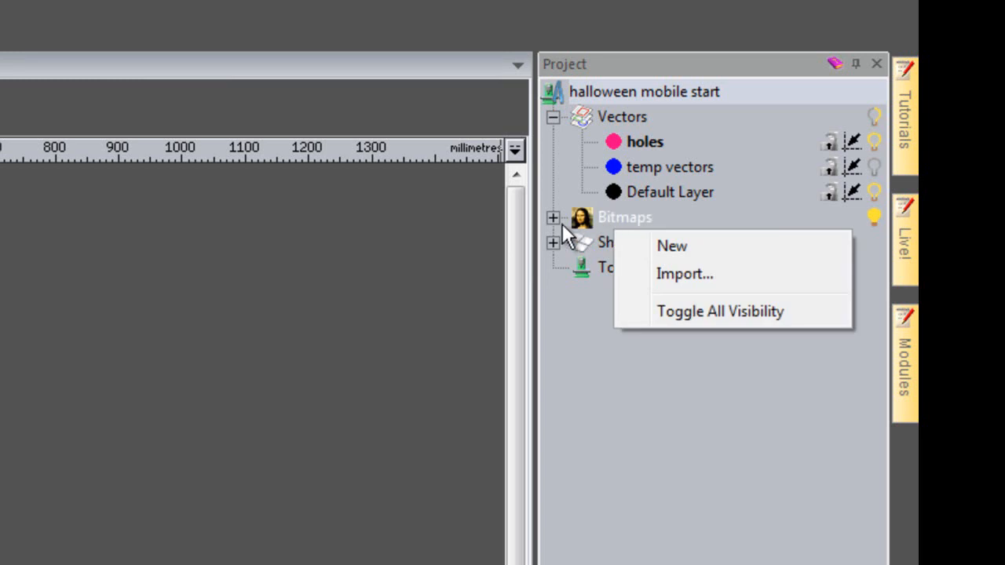
left_click(550, 220)
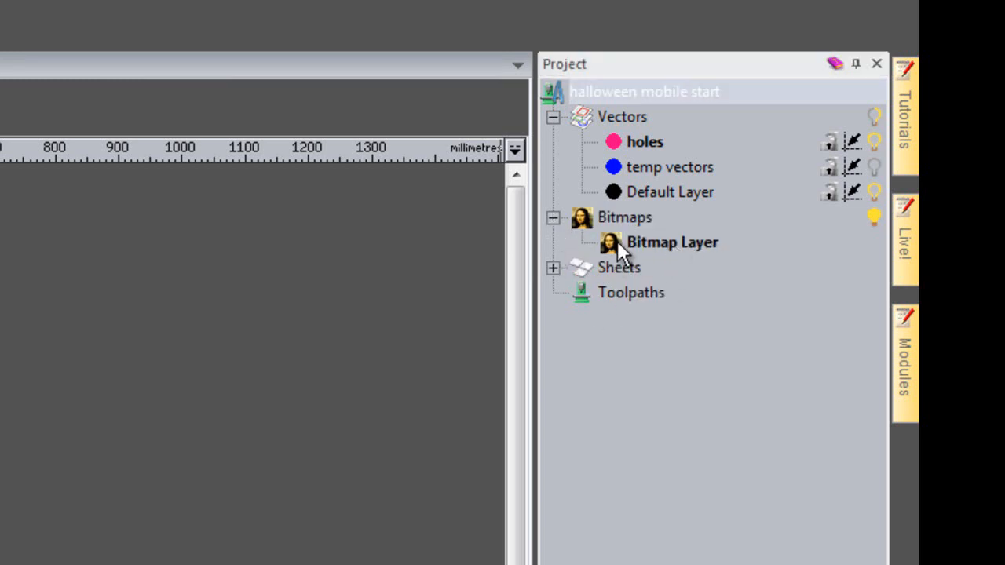
right_click(611, 222)
left_click(714, 242)
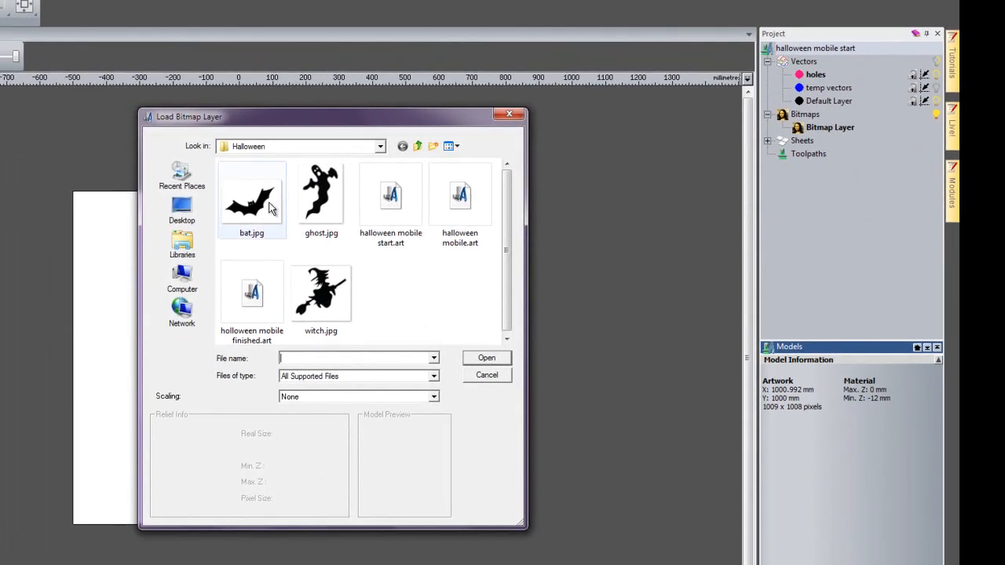
left_click(252, 200)
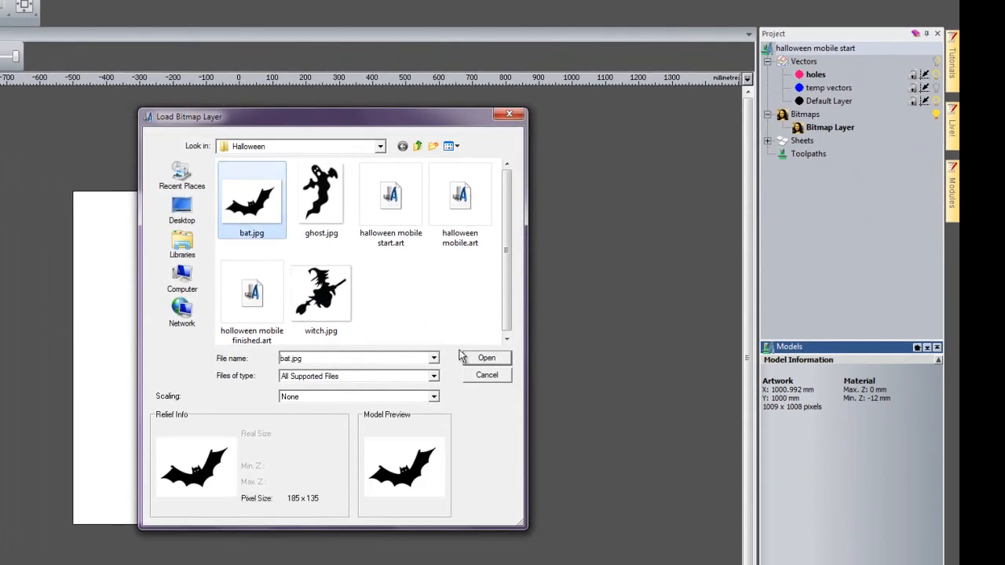
left_click(487, 358)
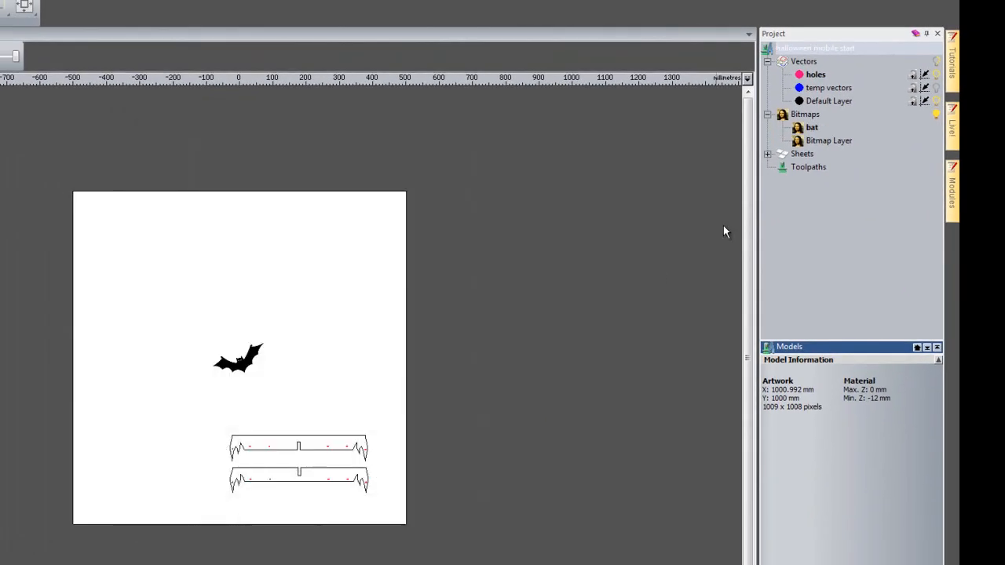
- Import ghost.jpg from the Halloween folder as another bitmap layer with no scaling
right_click(804, 117)
left_click(858, 141)
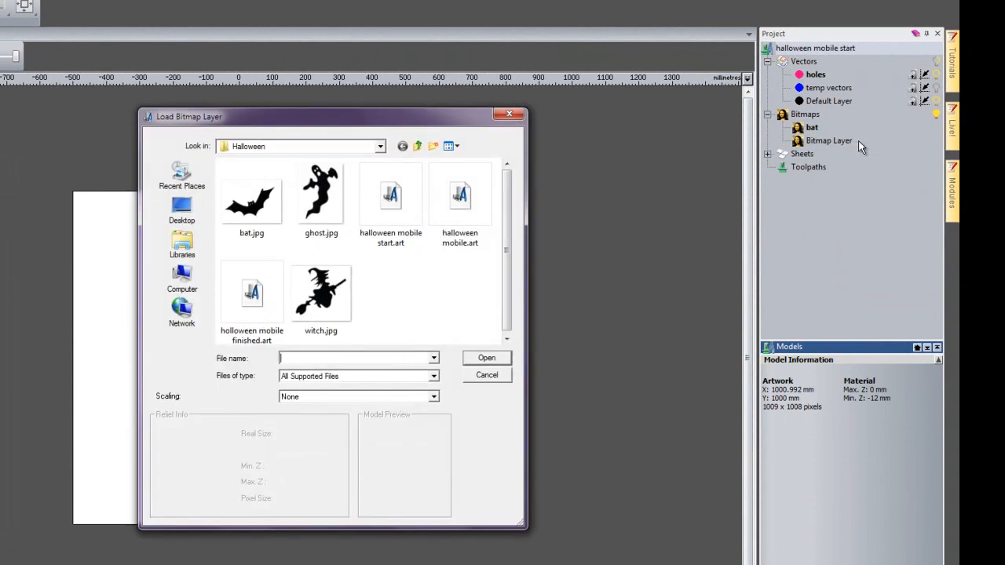
left_click(322, 197)
left_click(495, 357)
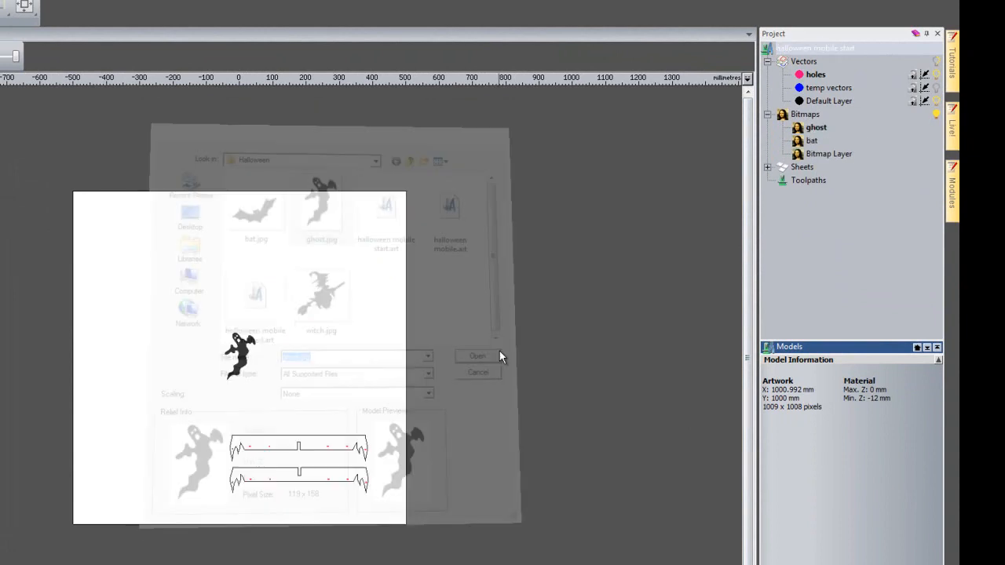
- Import witch.jpg from the Halloween folder as a further bitmap layer with no scaling
right_click(805, 115)
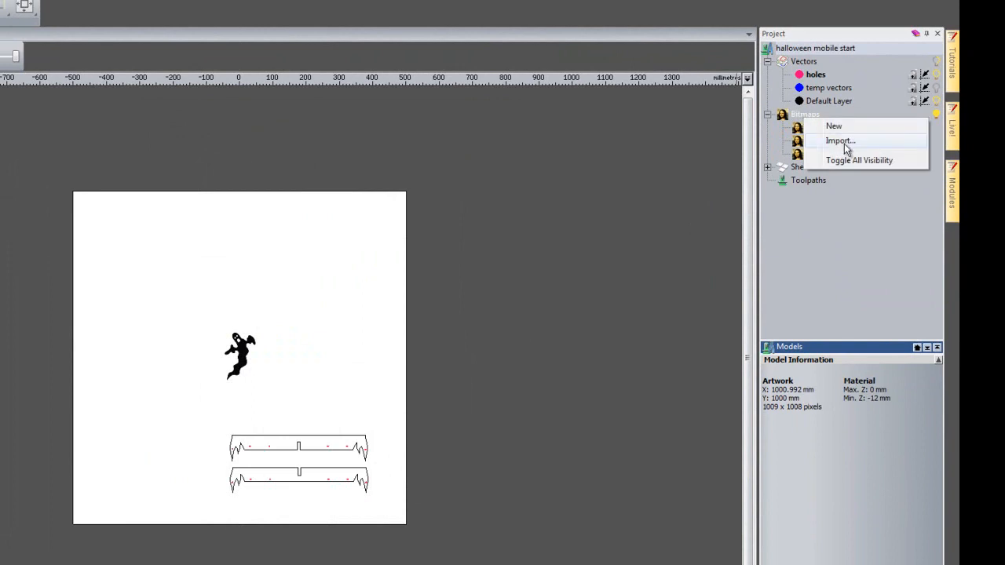
left_click(841, 141)
left_click(334, 318)
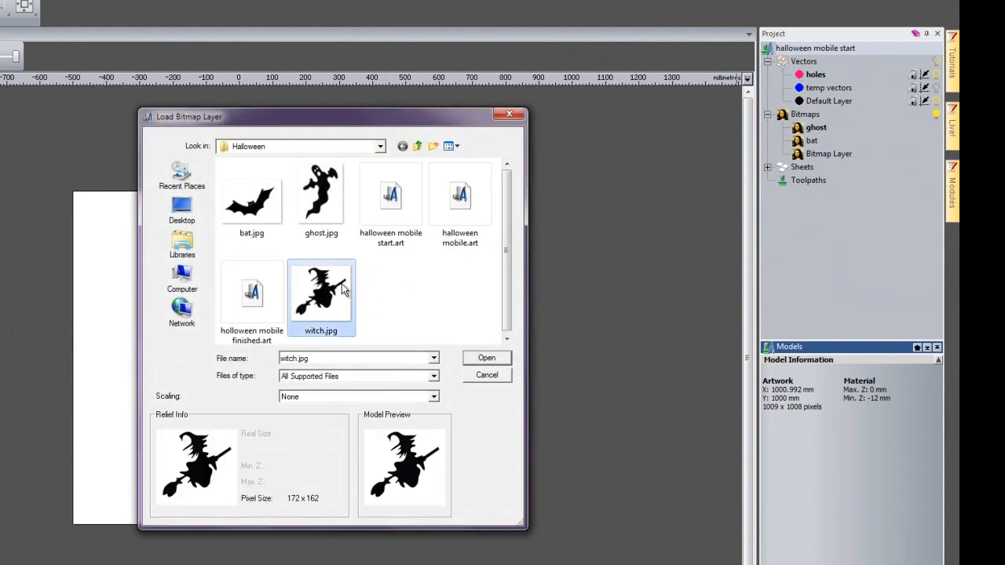
left_click(489, 359)
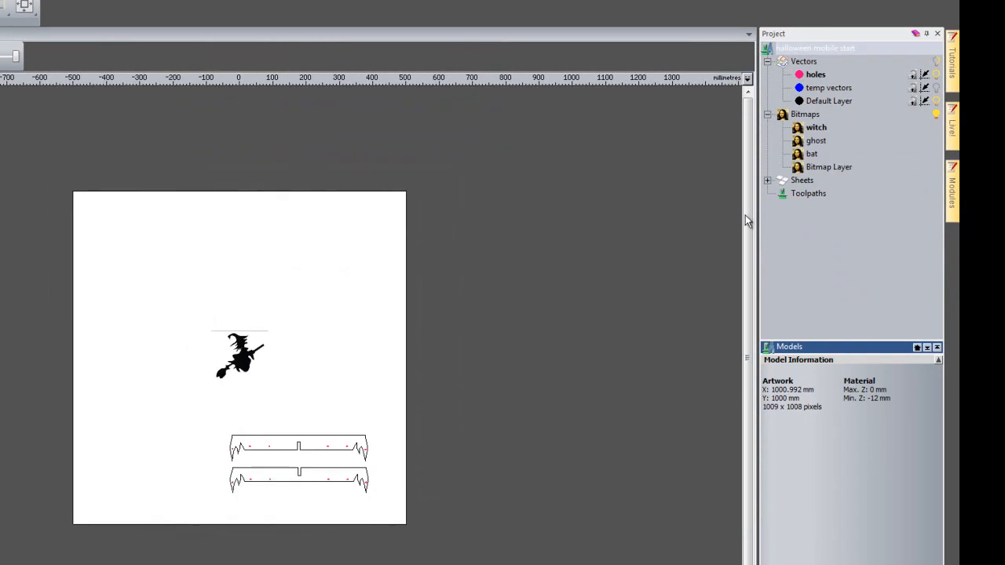
- View the imported ghost and bat bitmap layers in turn, finishing with the witch layer active
left_click(817, 142)
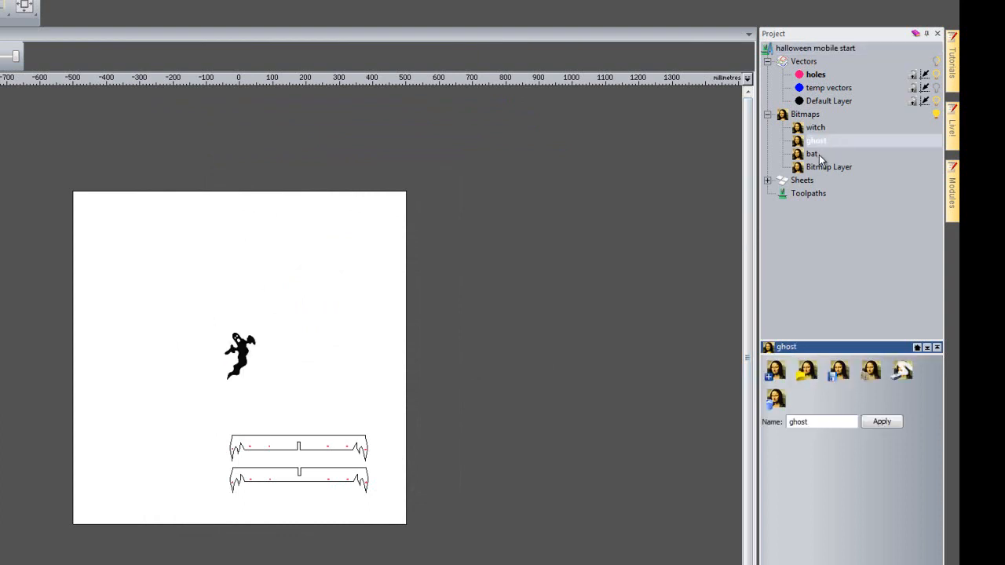
left_click(812, 154)
left_click(814, 141)
left_click(812, 130)
left_click(812, 154)
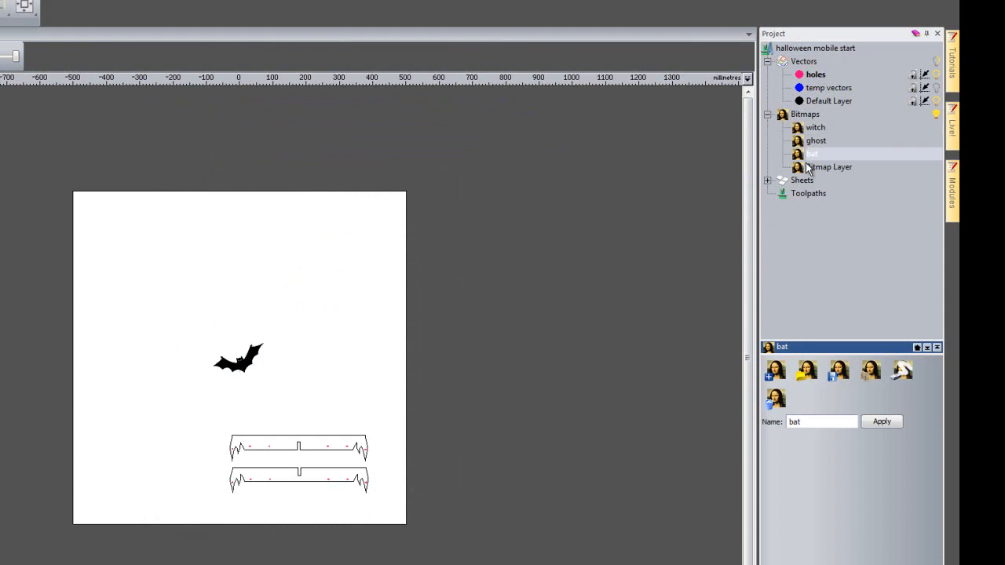
left_click(812, 141)
left_click(813, 128)
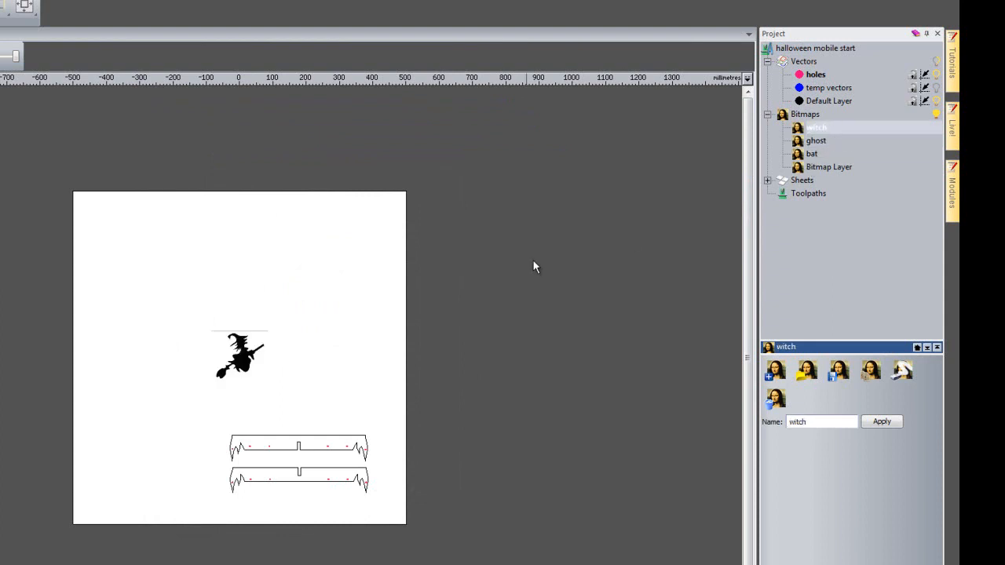
- Start Bitmap To Vector for the witch layer and reduce its image to a maximum of 2 colours
scroll(319, 373, "up", 5)
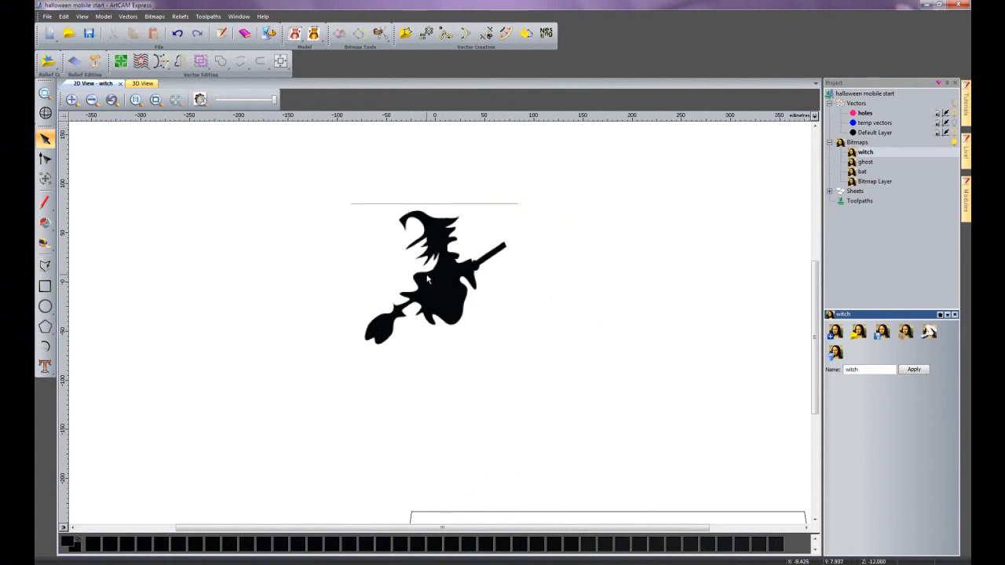
scroll(431, 280, "up", 2)
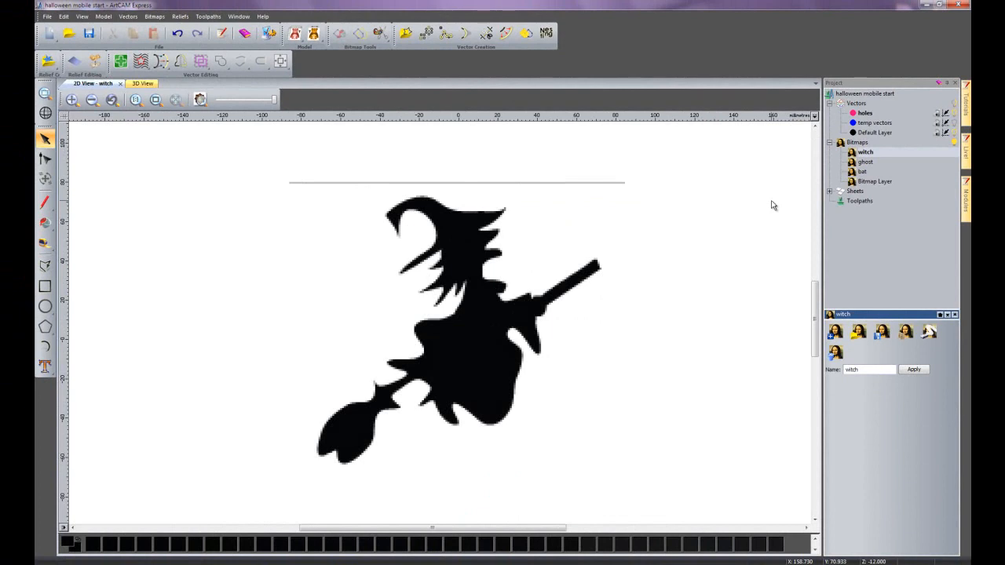
left_click(526, 33)
left_click_drag(260, 39, 200, 224)
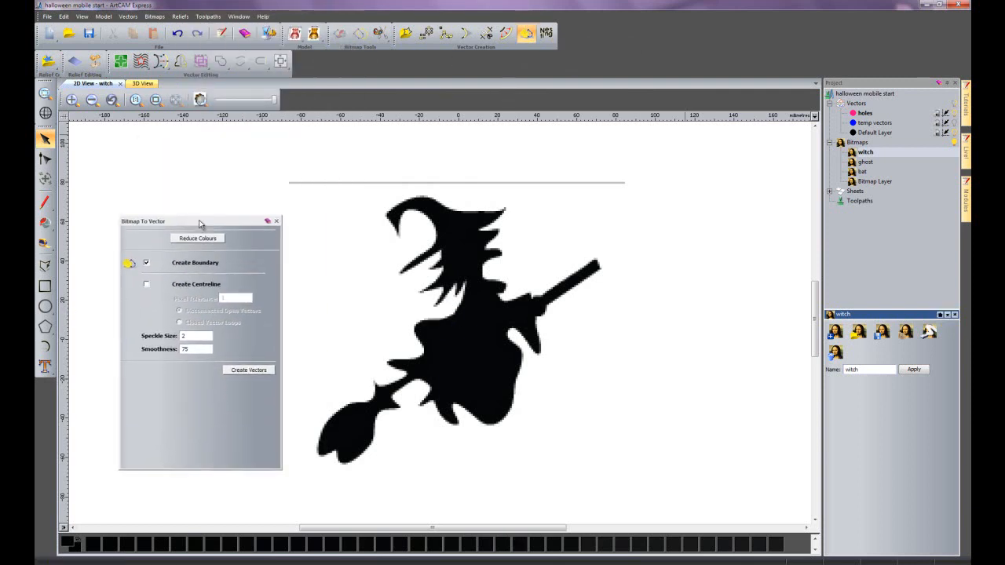
left_click(204, 239)
left_click_drag(726, 287, 738, 283)
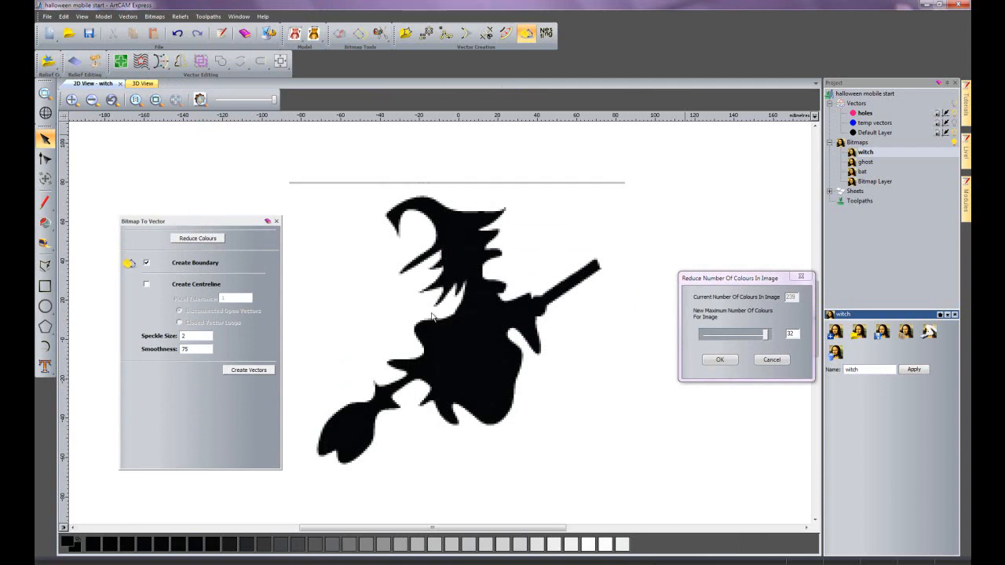
left_click_drag(766, 338, 701, 344)
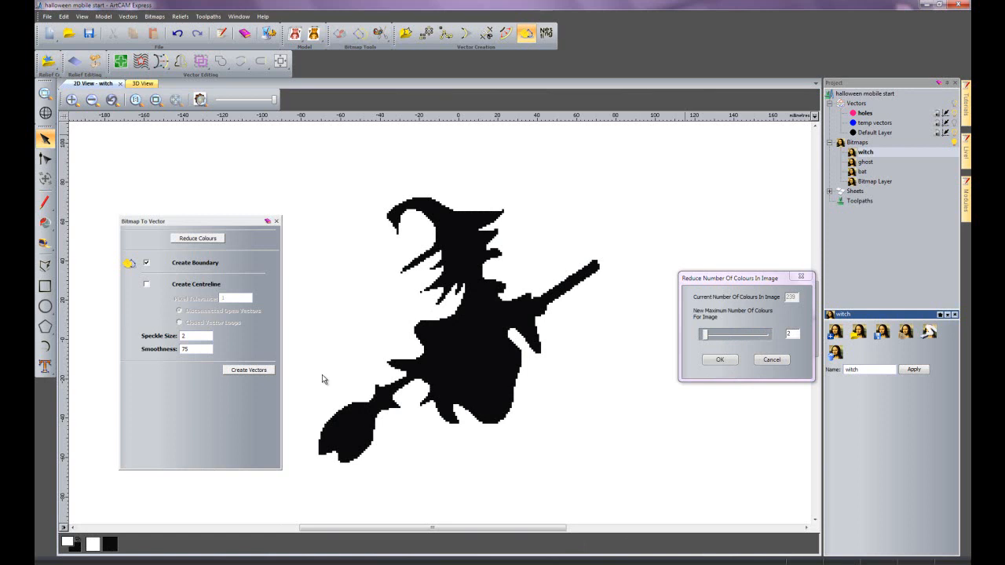
left_click(719, 361)
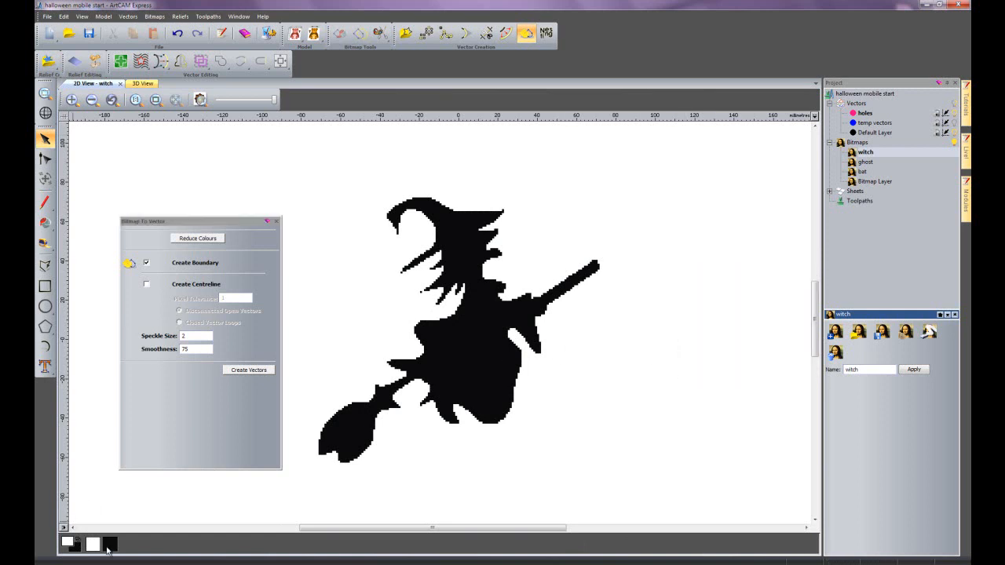
- Examine the edges of the two-colour witch bitmap up close, from the skirt to the hat
scroll(444, 404, "up", 1)
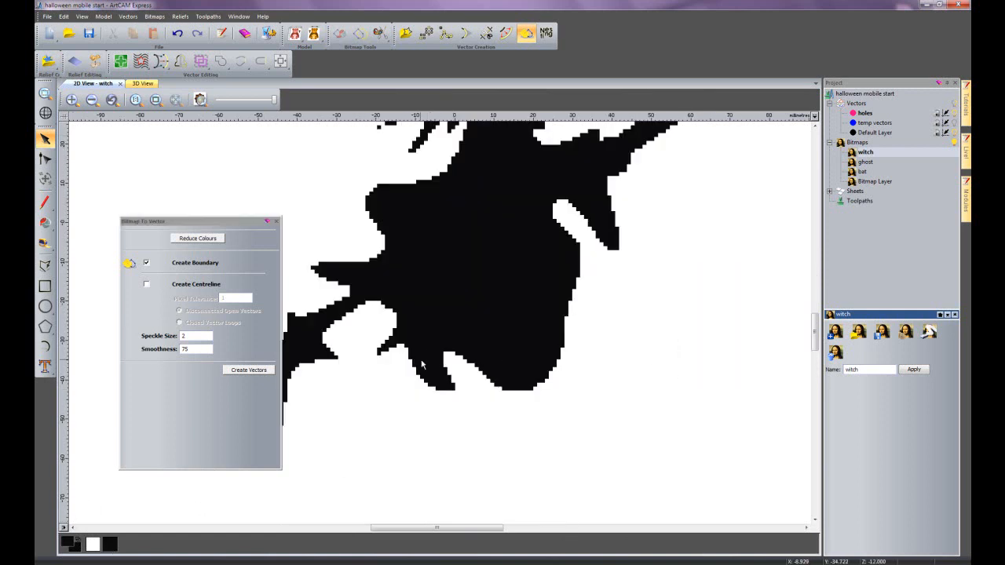
scroll(405, 329, "up", 1)
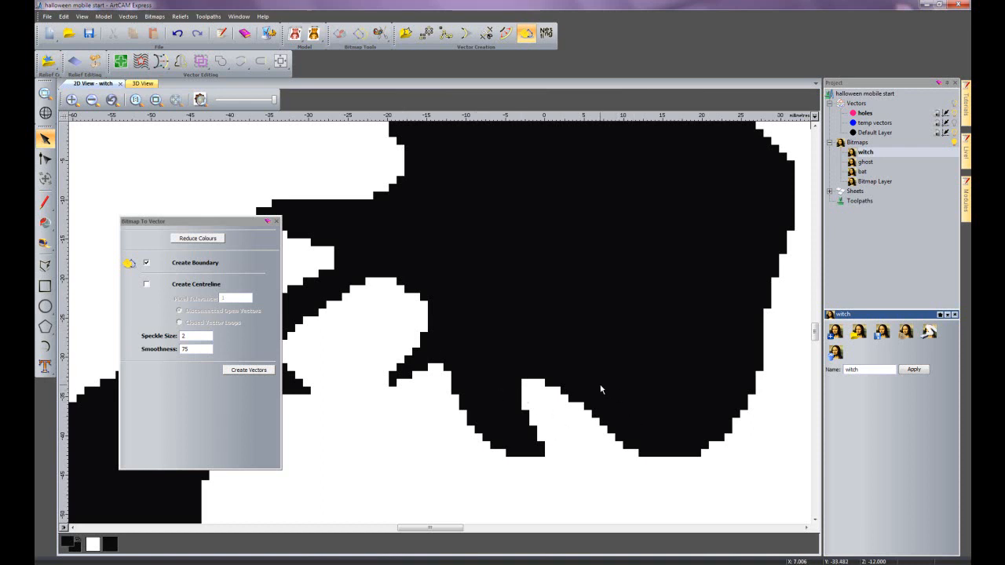
scroll(538, 300, "down", 1)
scroll(499, 215, "up", 1)
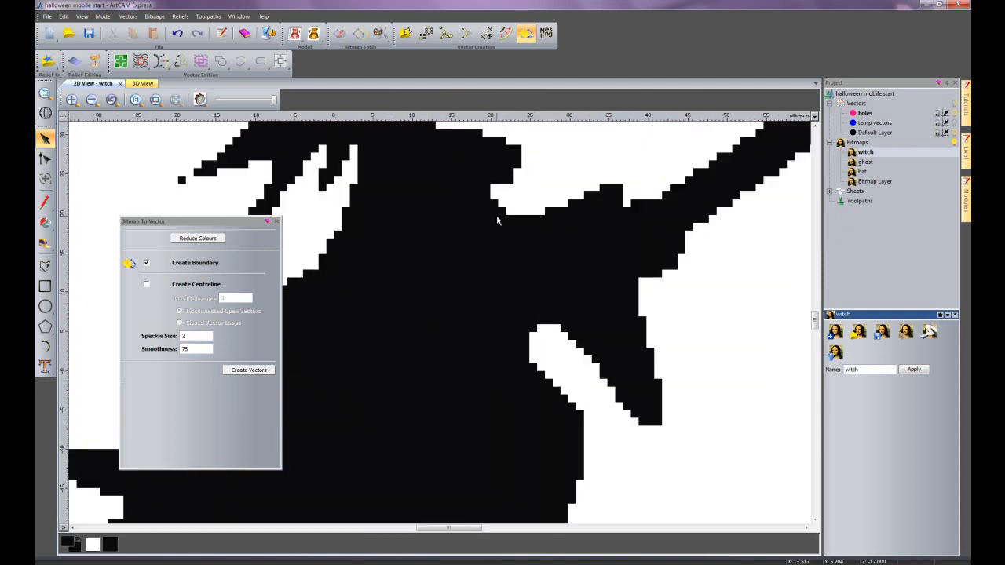
scroll(518, 221, "down", 1)
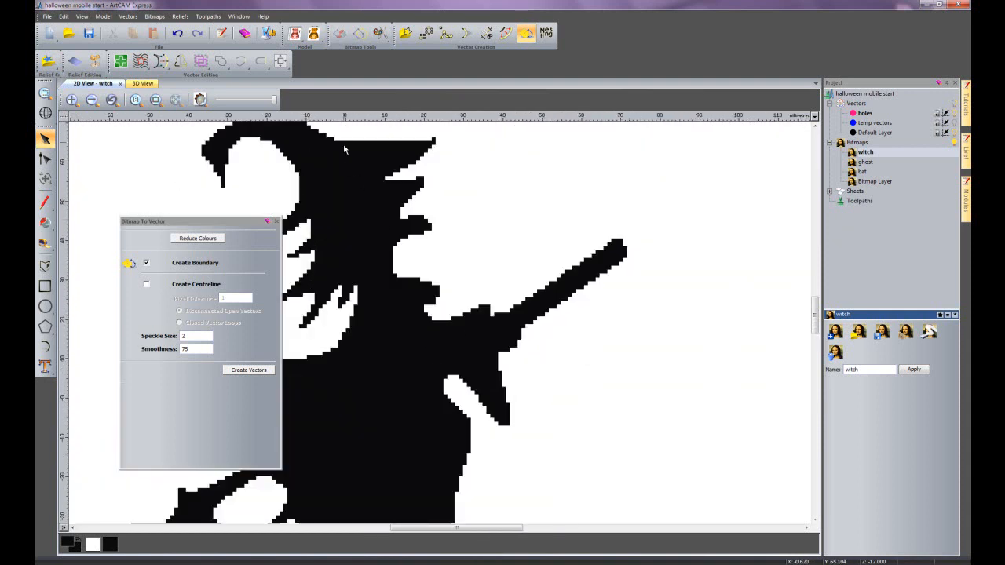
- Create boundary vectors from the witch bitmap with speckle size 2 and smoothness 75, and fade the bitmap behind them
scroll(459, 372, "up", 1)
scroll(465, 367, "down", 1)
scroll(465, 367, "down", 1)
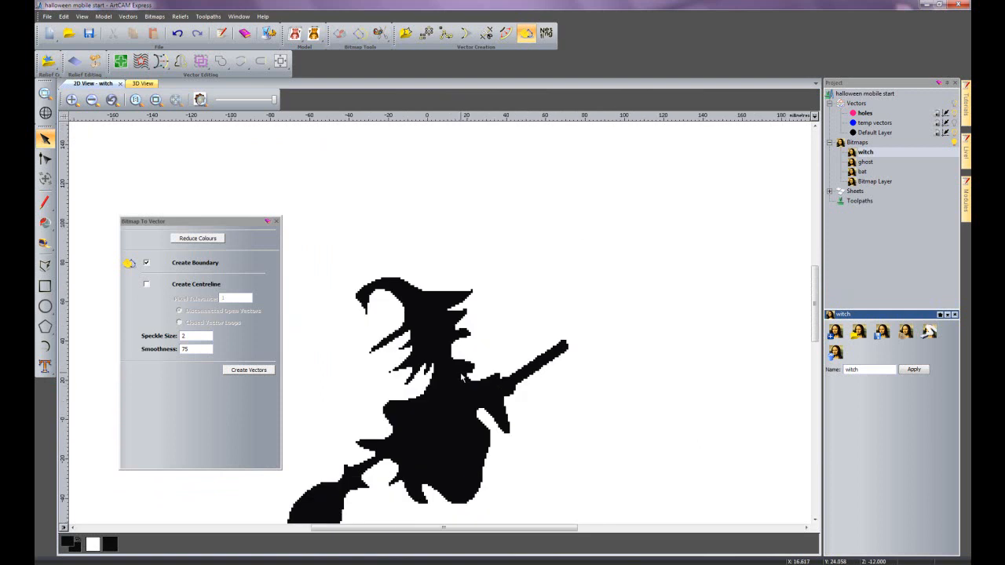
left_click_drag(815, 322, 815, 337)
left_click_drag(467, 529, 446, 533)
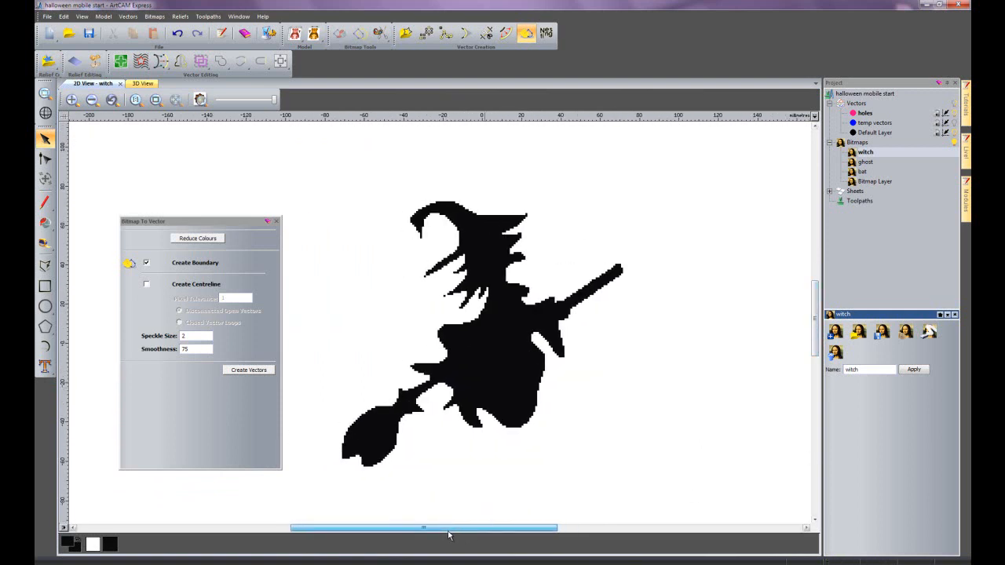
left_click(251, 372)
left_click_drag(275, 102, 221, 102)
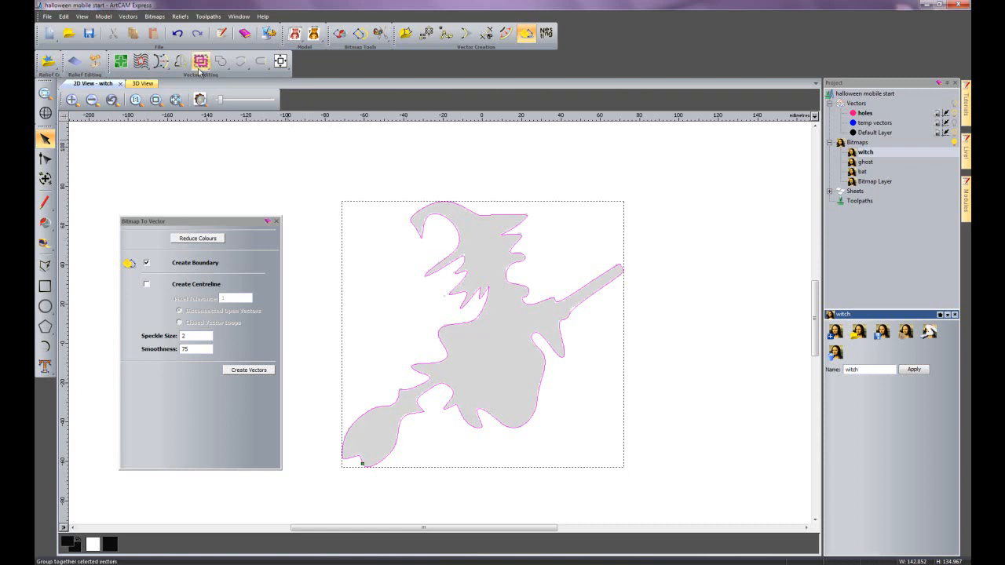
- Replace the witch vectors with boundary vectors created at a speckle size of 0.5, inspecting how the curves follow the pixels
left_click(433, 319)
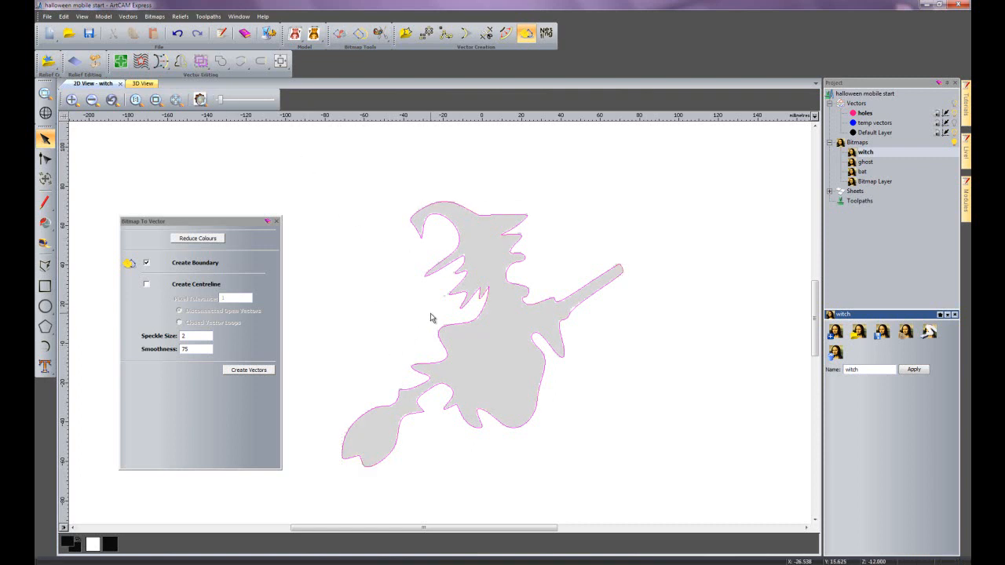
scroll(464, 296, "up", 2)
scroll(408, 339, "up", 2)
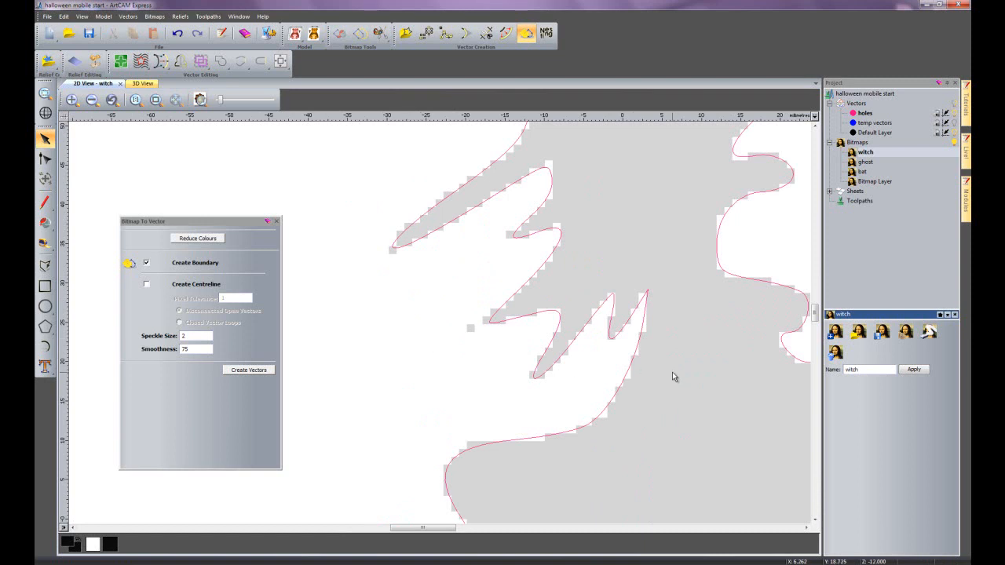
scroll(671, 376, "down", 2)
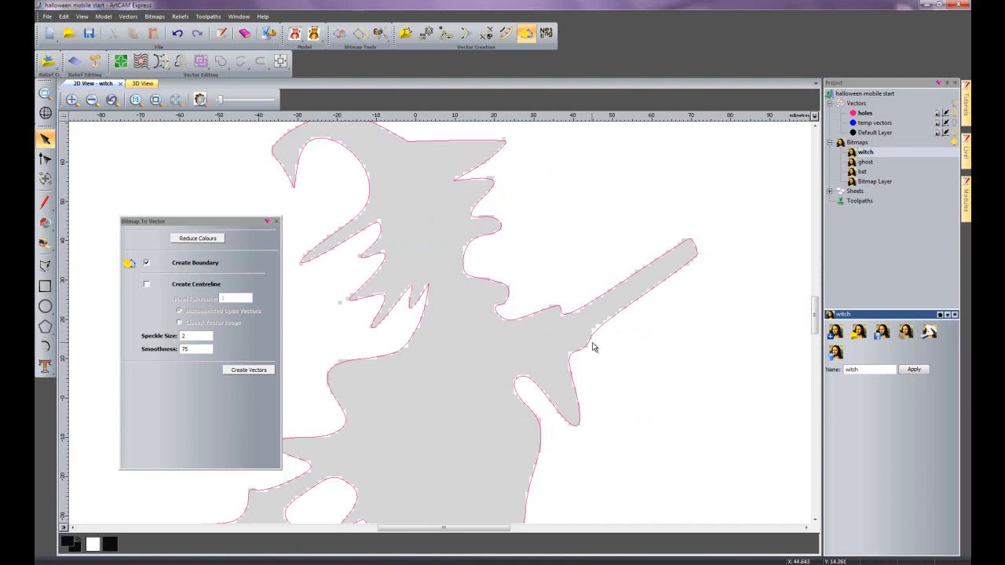
scroll(342, 333, "up", 1)
scroll(474, 267, "up", 1)
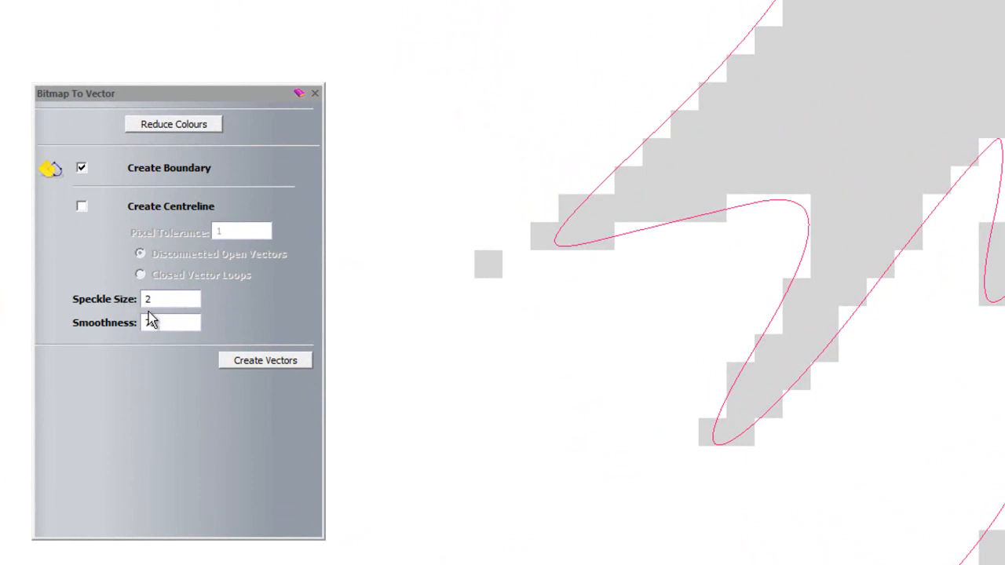
key("Delete")
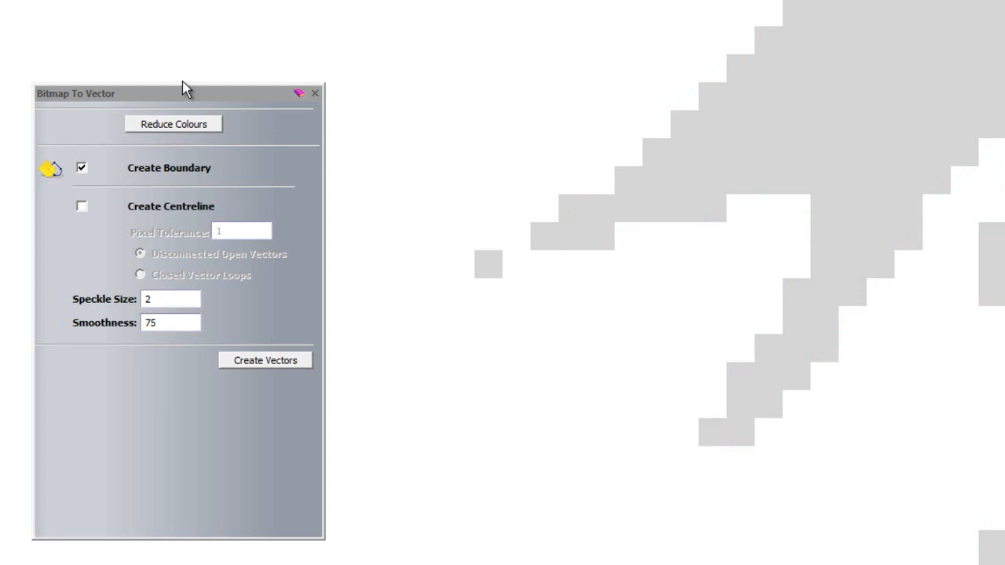
double_click(148, 299)
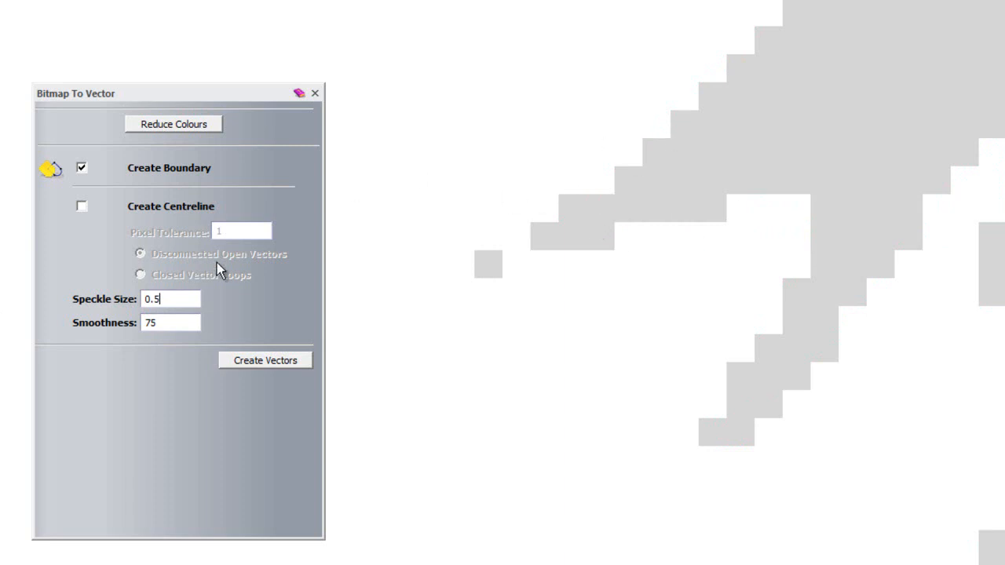
left_click(240, 362)
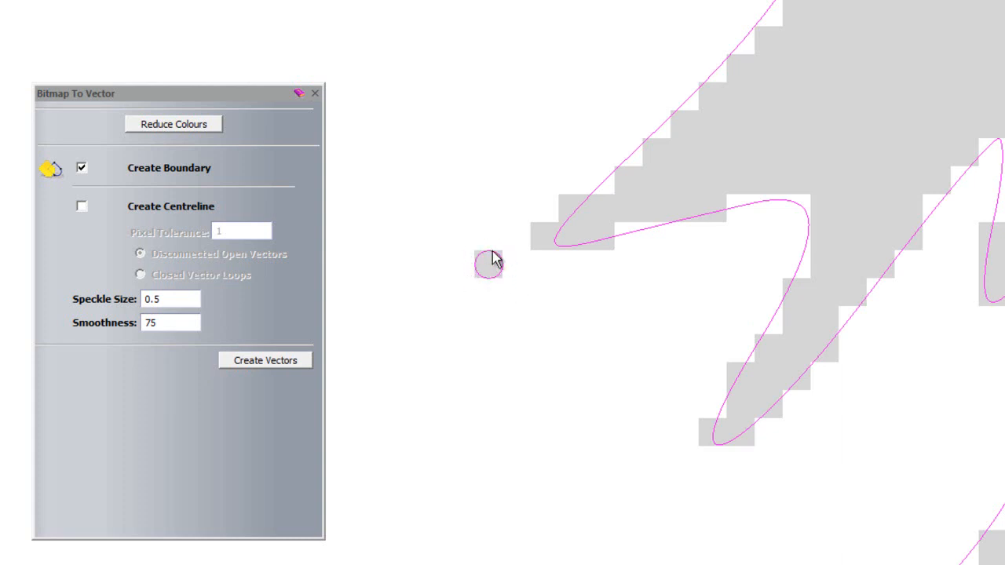
- Delete the current witch vectors, recreate the boundary with a speckle size of 2, and finish Bitmap To Vector
key("Delete")
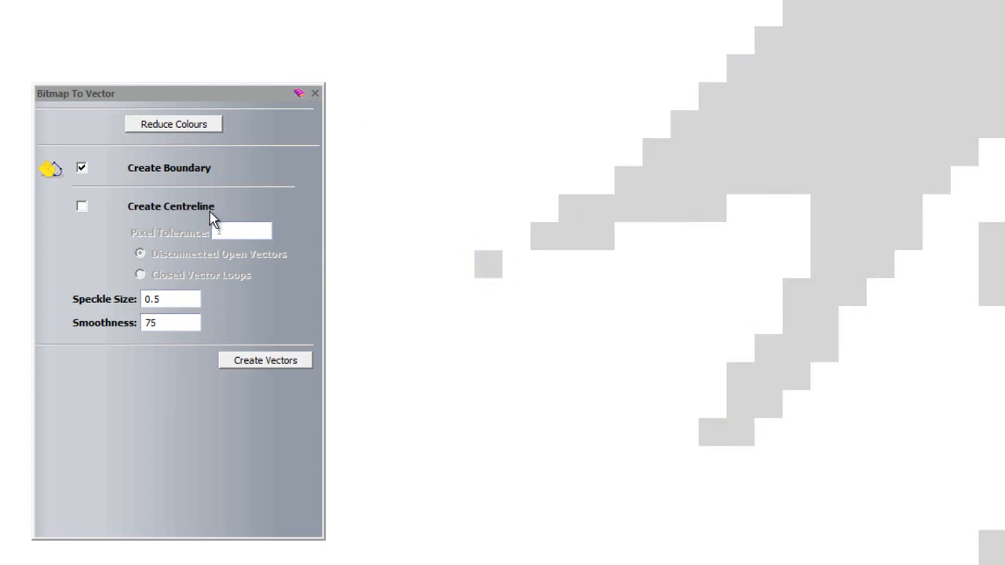
double_click(169, 297)
type("2")
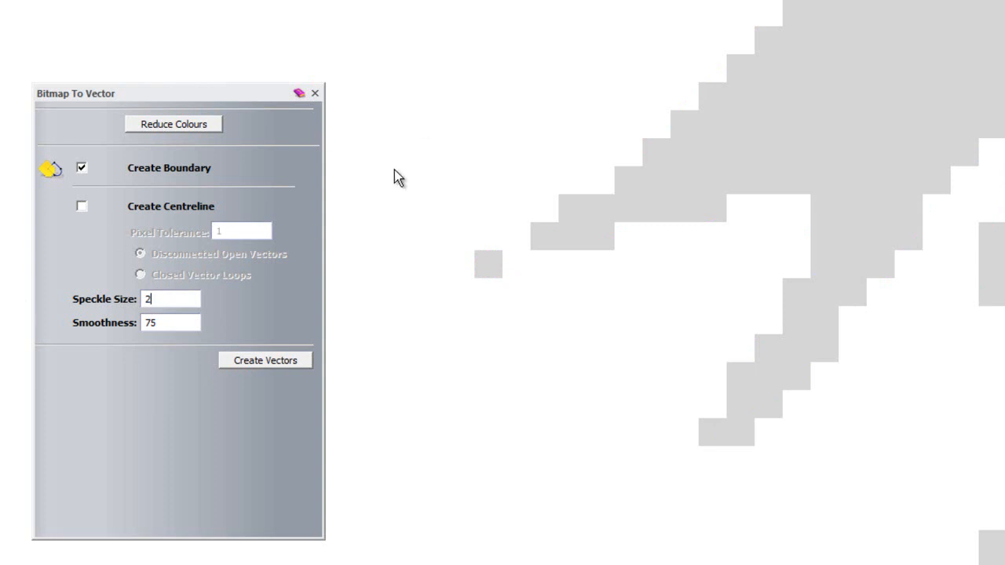
left_click(298, 357)
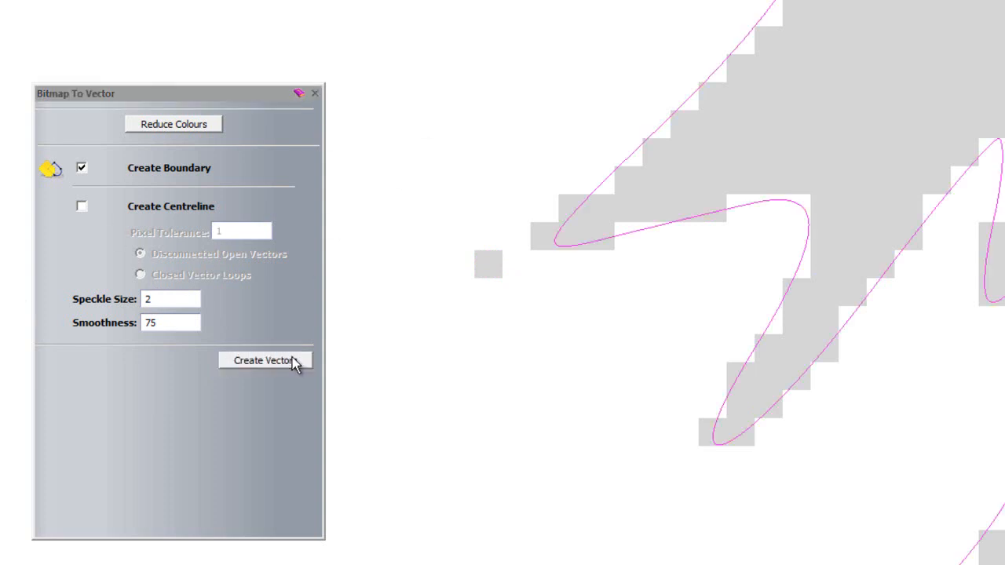
left_click(315, 93)
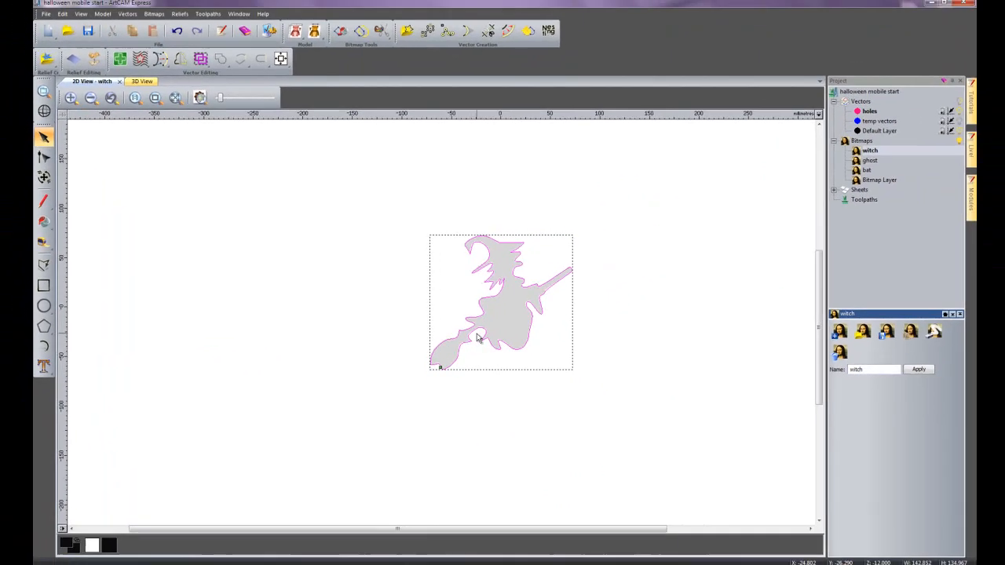
- Move the witch vector off its bitmap to the left of the two notched bars and restore the bitmap to full contrast
scroll(474, 338, "down", 1)
left_click_drag(356, 431, 393, 481)
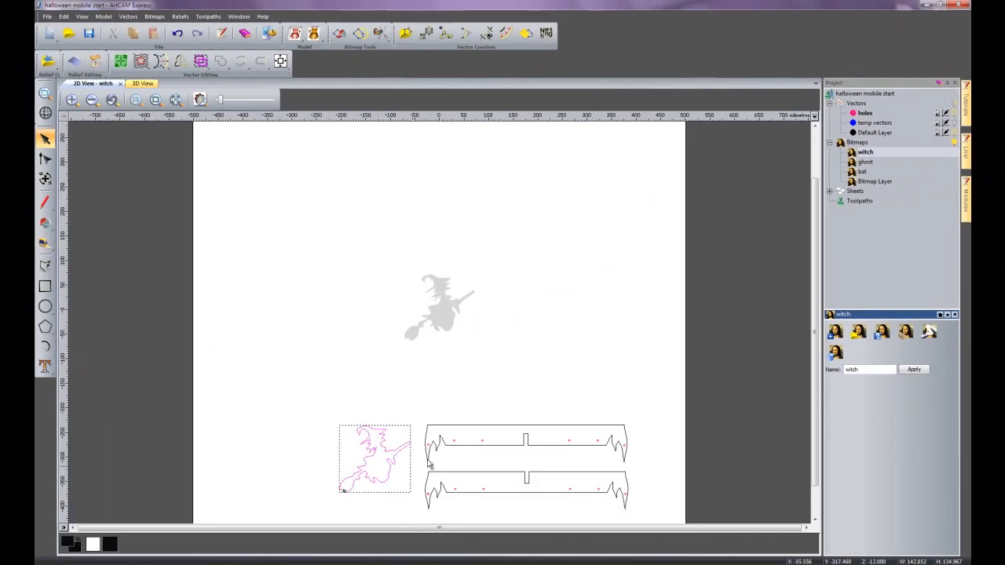
left_click(536, 379)
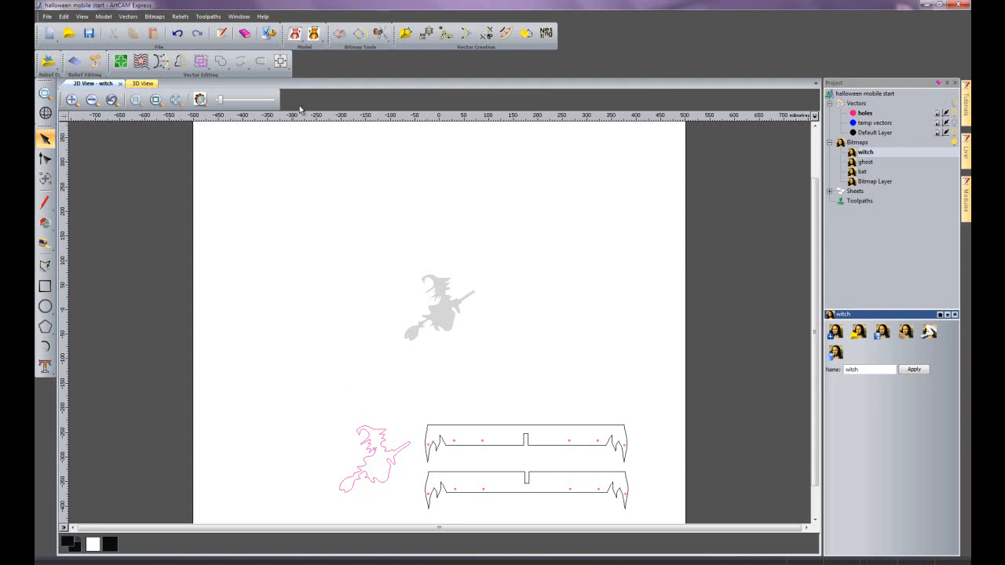
left_click_drag(221, 105, 304, 101)
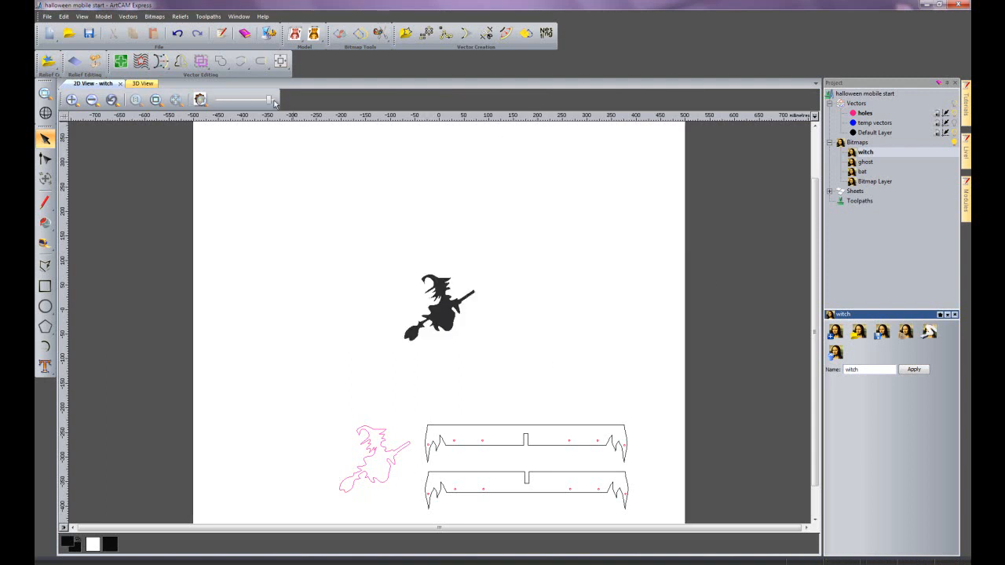
- Reduce the ghost bitmap to a maximum of 2 colours and create its boundary vectors with speckle size 2 and smoothness 75
left_click(866, 162)
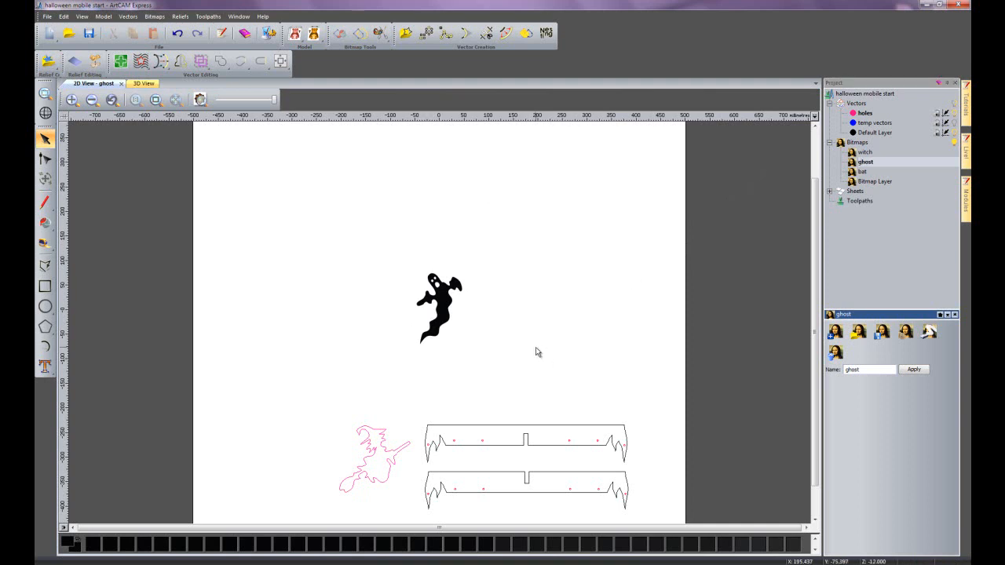
left_click(521, 34)
left_click(216, 241)
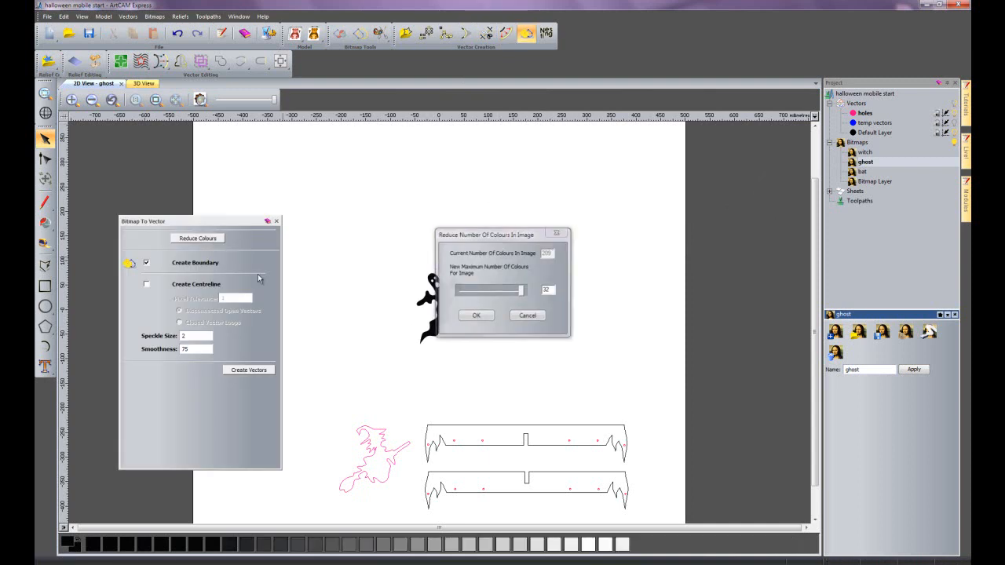
left_click_drag(530, 235, 624, 232)
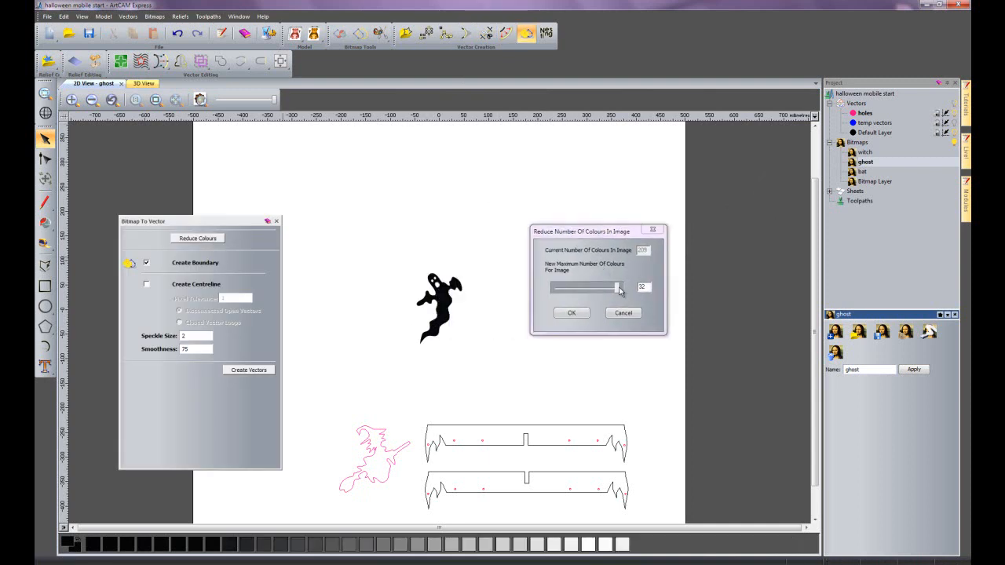
left_click_drag(618, 289, 519, 294)
left_click(577, 314)
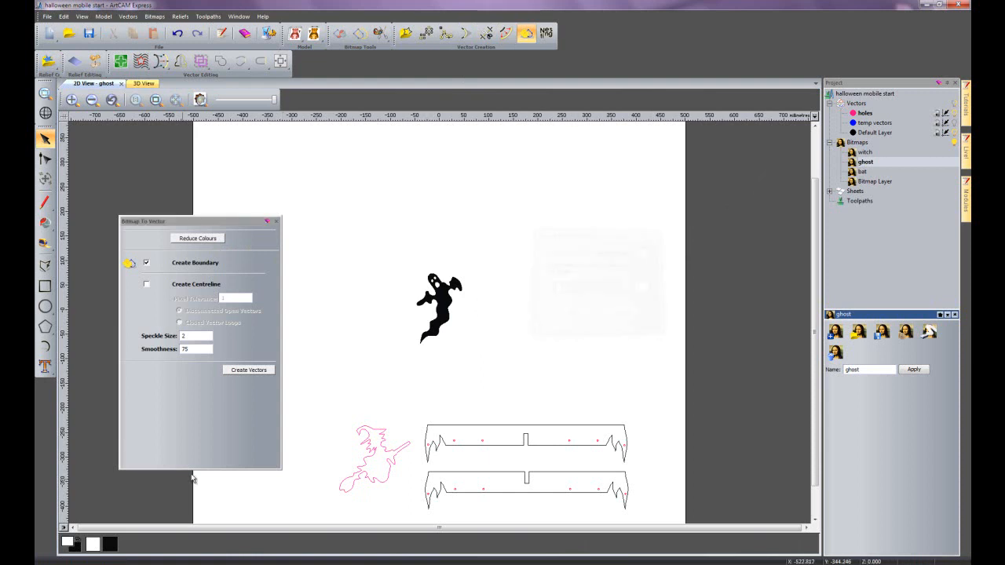
left_click(239, 370)
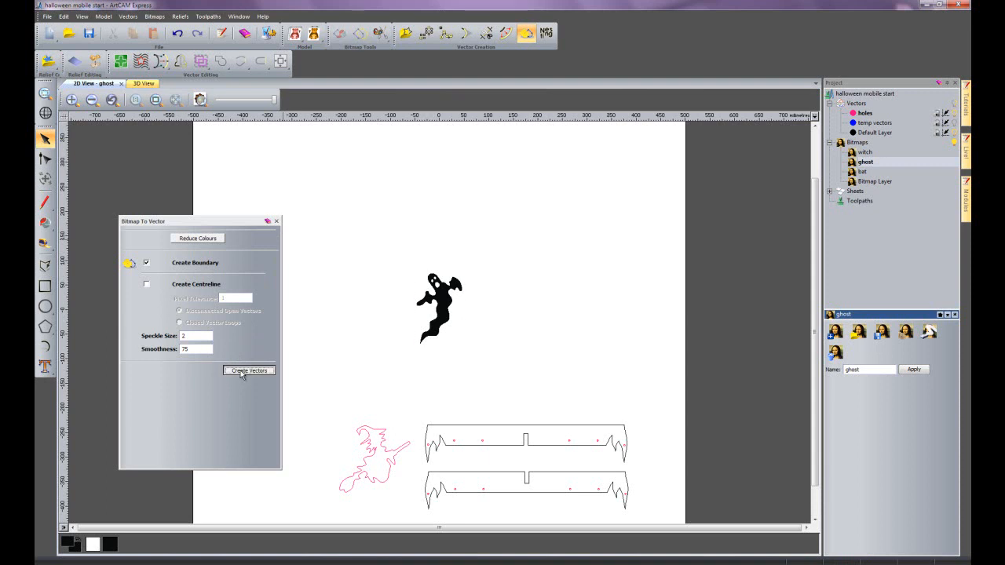
- Finish Bitmap To Vector and move the ghost vectors to the left of the witch outline
left_click(276, 221)
left_click_drag(432, 322, 306, 472)
left_click(452, 360)
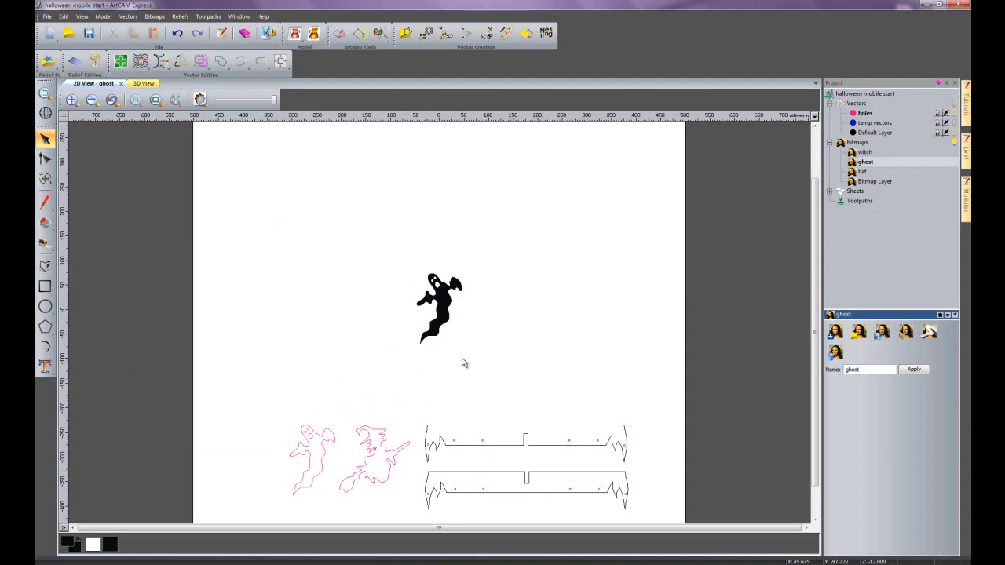
- Reduce the bat bitmap to a maximum of 2 colours and create its boundary vectors with black as the primary colour
left_click(863, 173)
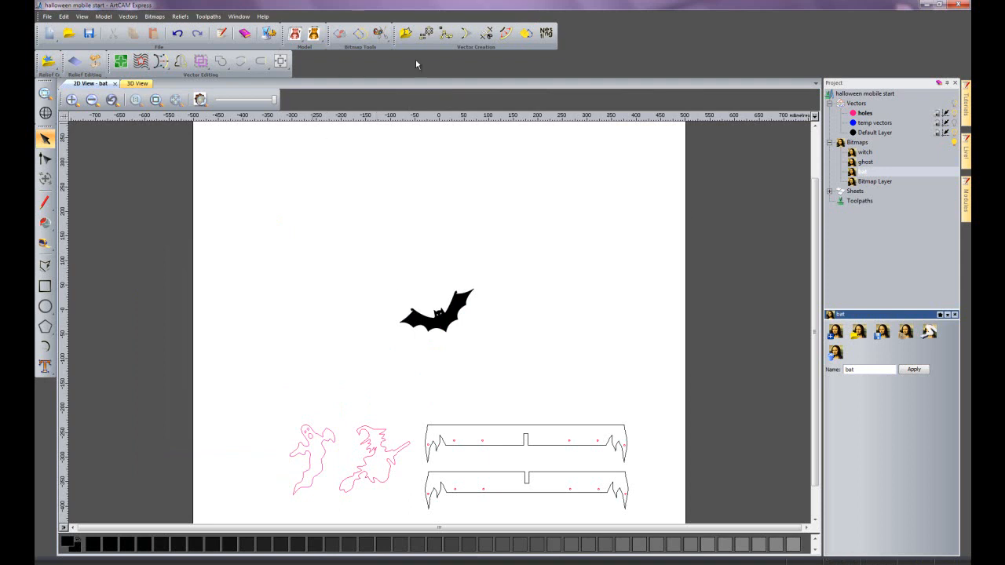
left_click(529, 35)
left_click(198, 238)
left_click_drag(519, 289, 444, 290)
left_click(475, 316)
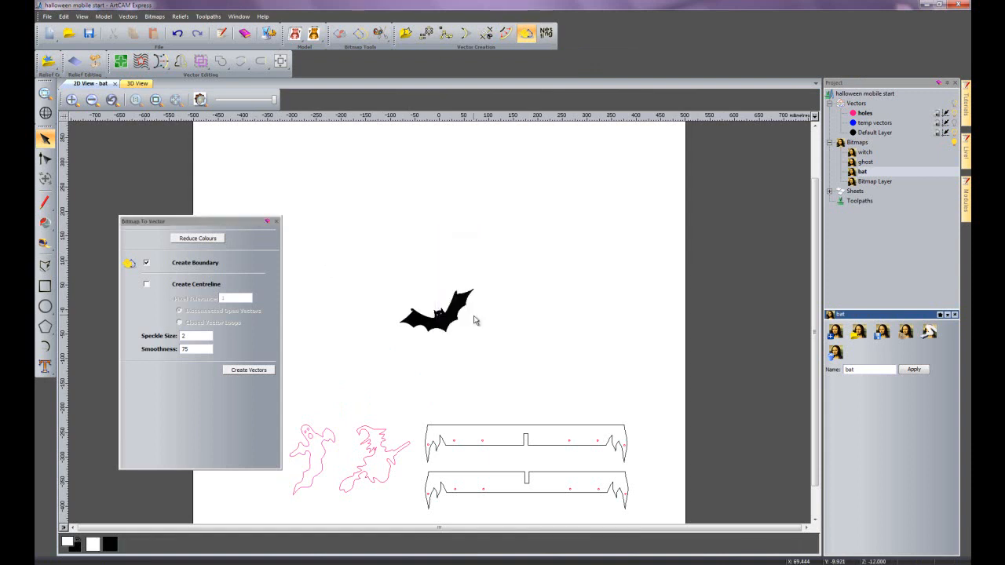
left_click(110, 544)
left_click(249, 370)
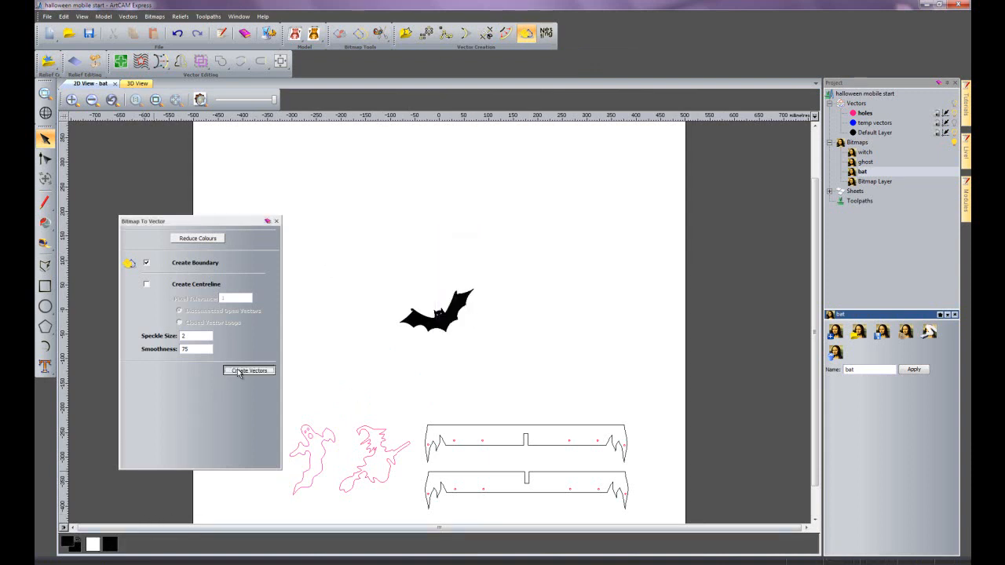
- Move the bat vectors above the ghost and witch outlines, then make the blank Bitmap Layer active and collapse the bitmap layers
left_click(276, 221)
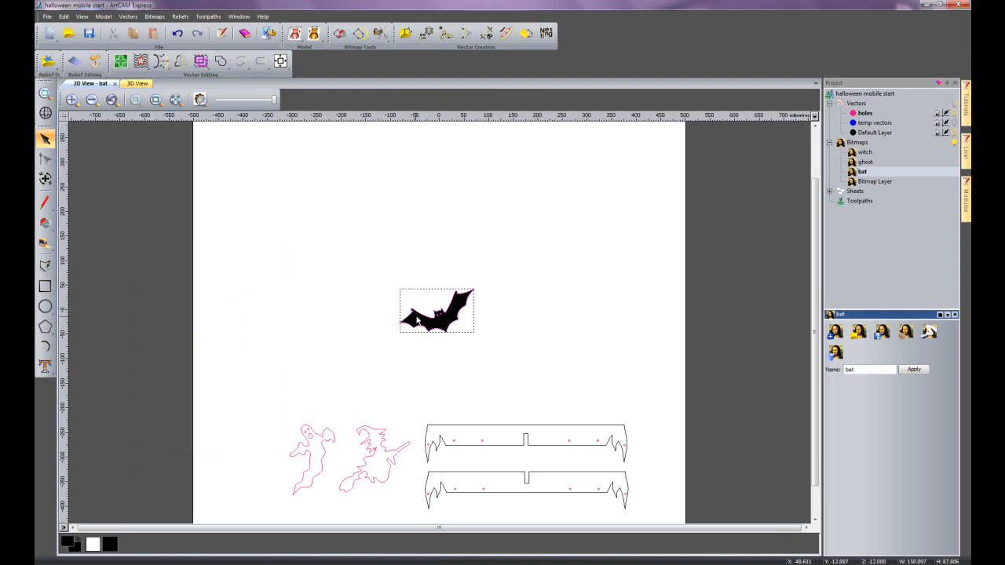
mouse_move(418, 313)
left_mouse_down()
mouse_move(321, 390)
mouse_move(333, 392)
left_mouse_up()
left_click(449, 374)
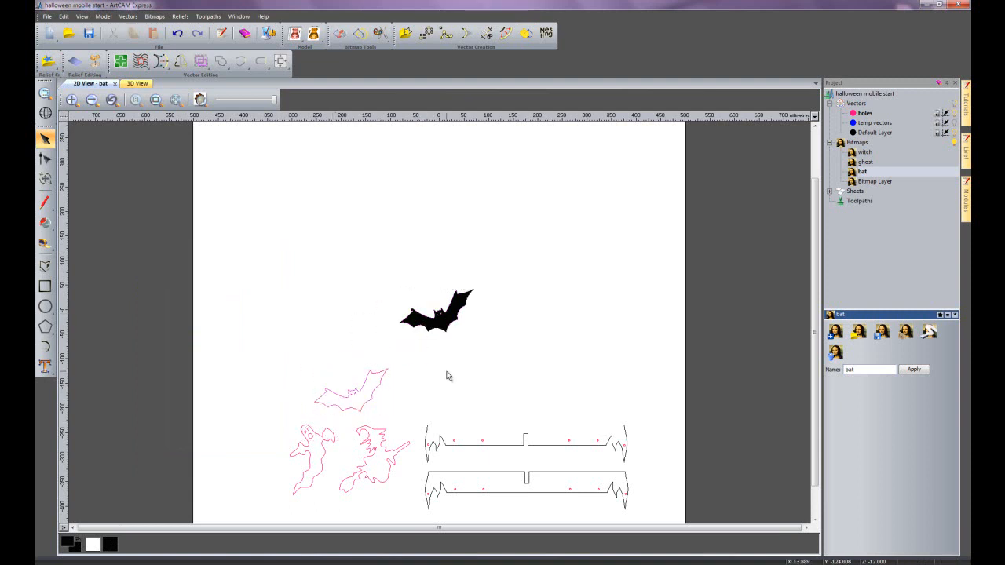
left_click(877, 182)
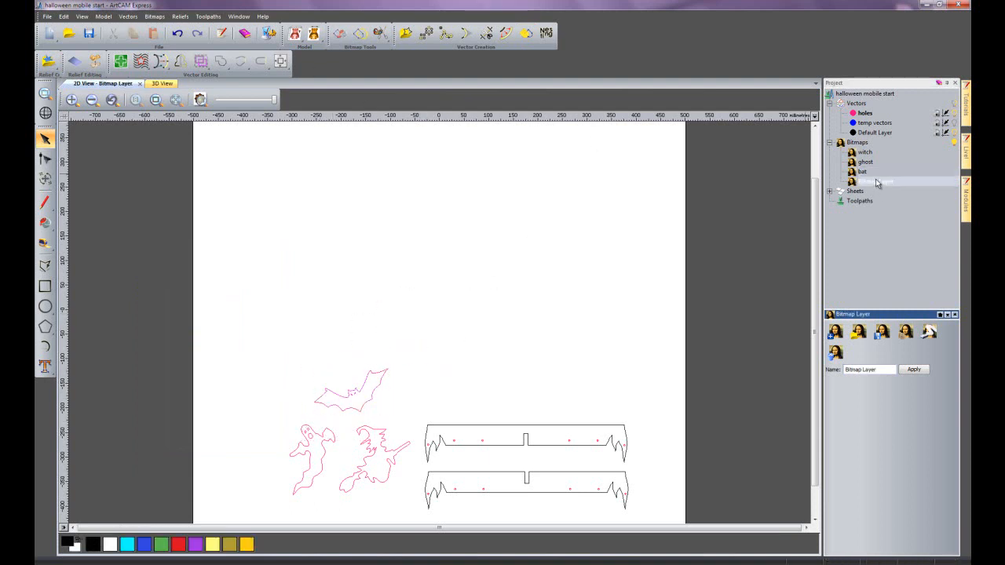
left_click(829, 144)
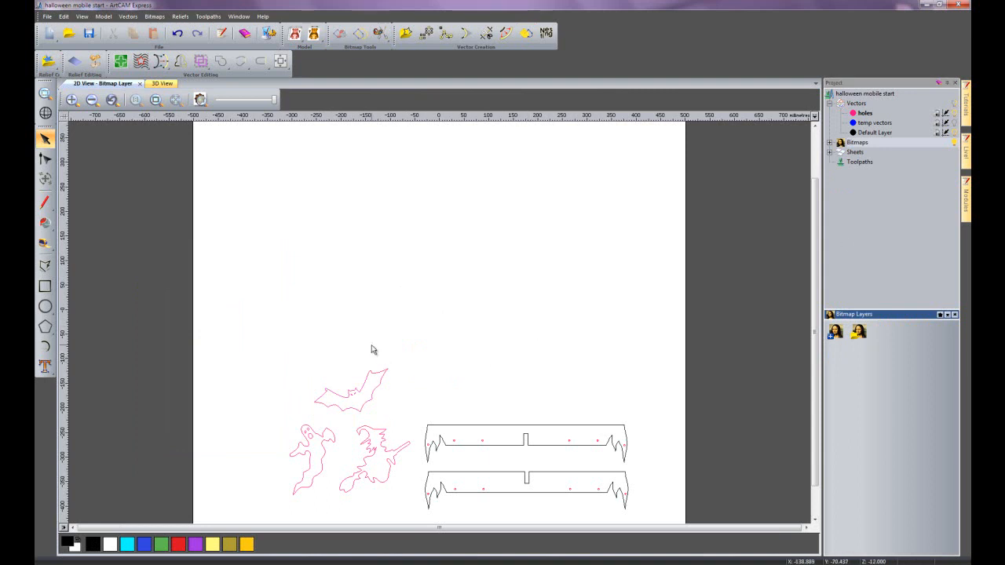
- Move the bat, ghost and witch vectors together from the holes layer to the Default Layer
scroll(389, 436, "up", 2)
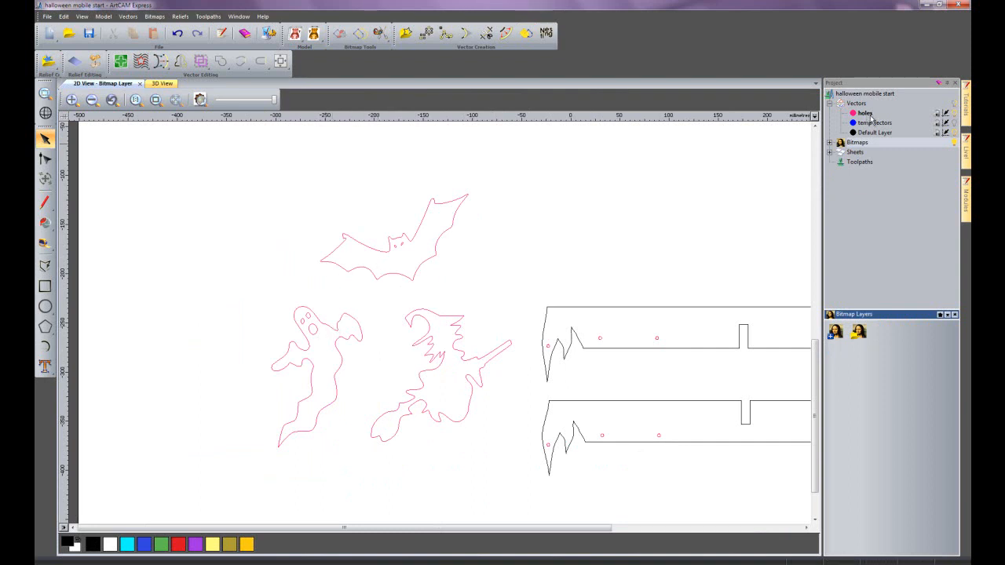
left_click_drag(221, 159, 525, 512)
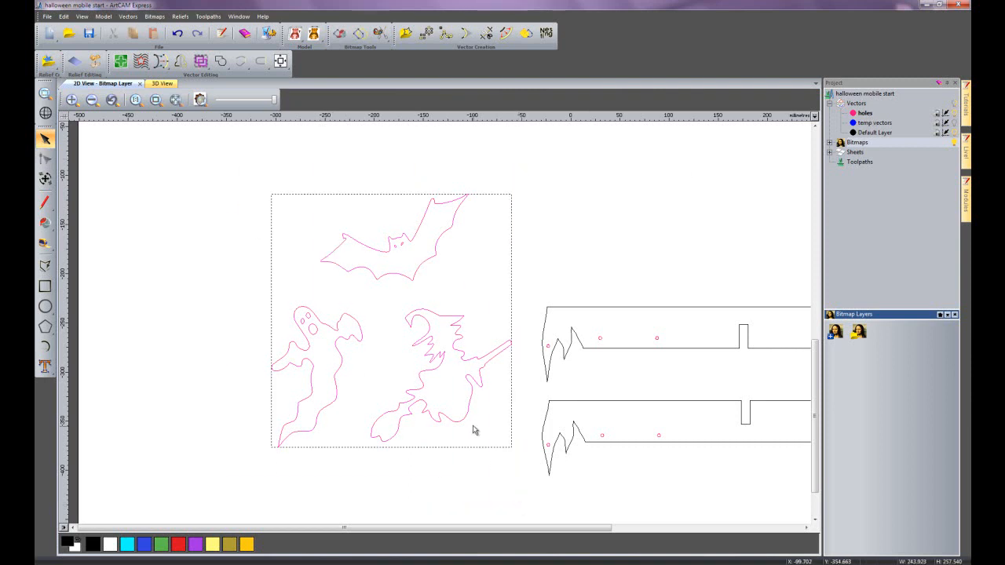
right_click(473, 389)
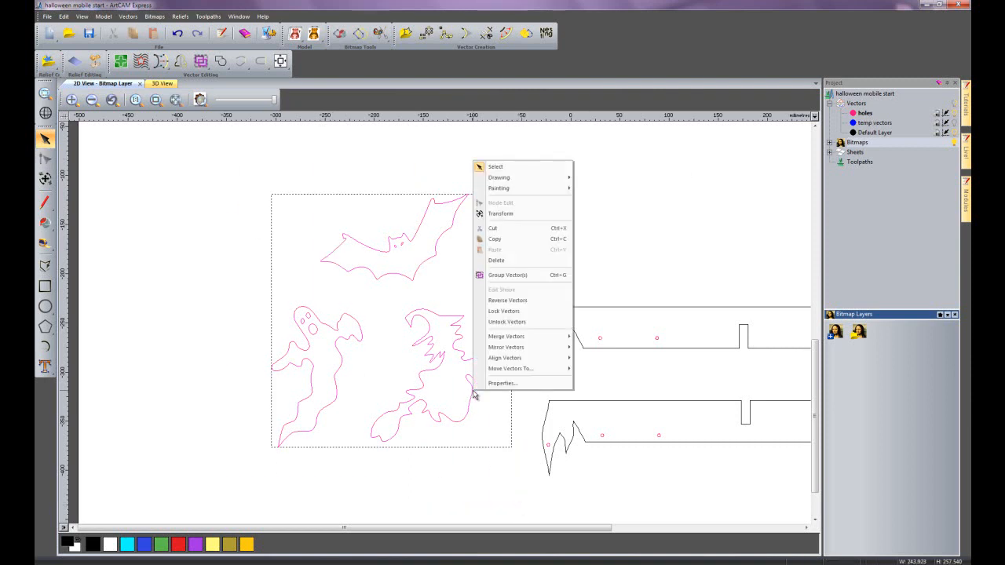
mouse_move(515, 369)
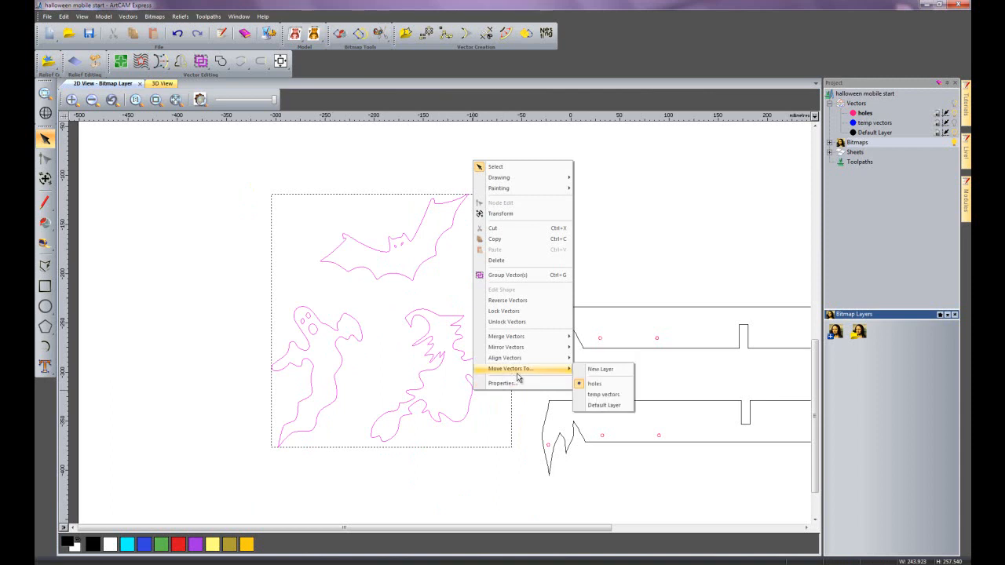
left_click(606, 397)
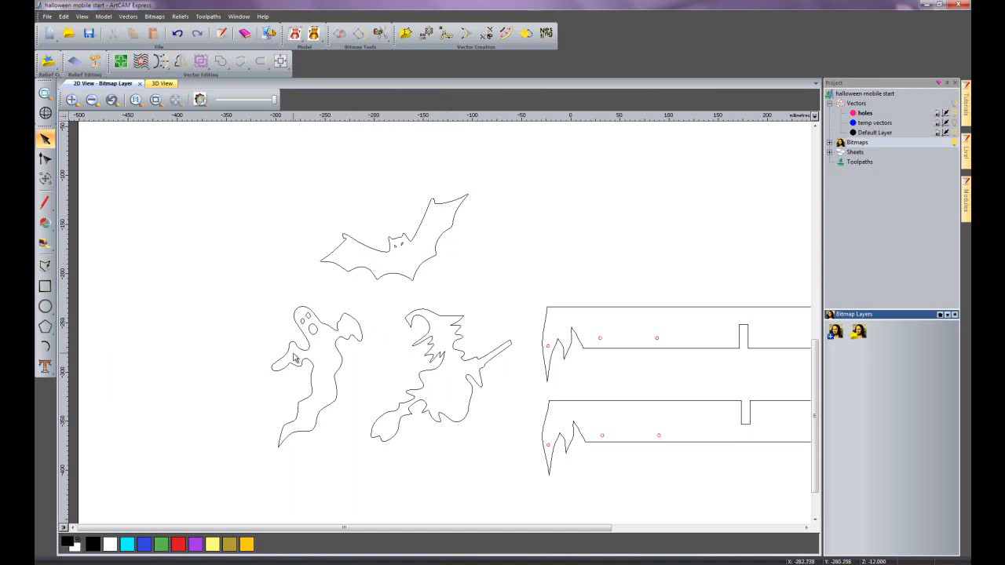
- Create a 3 mm diameter circle as a hanging hole in the ghost's lower arm, centred at about X -281.7, Y -284.2
left_click(45, 306)
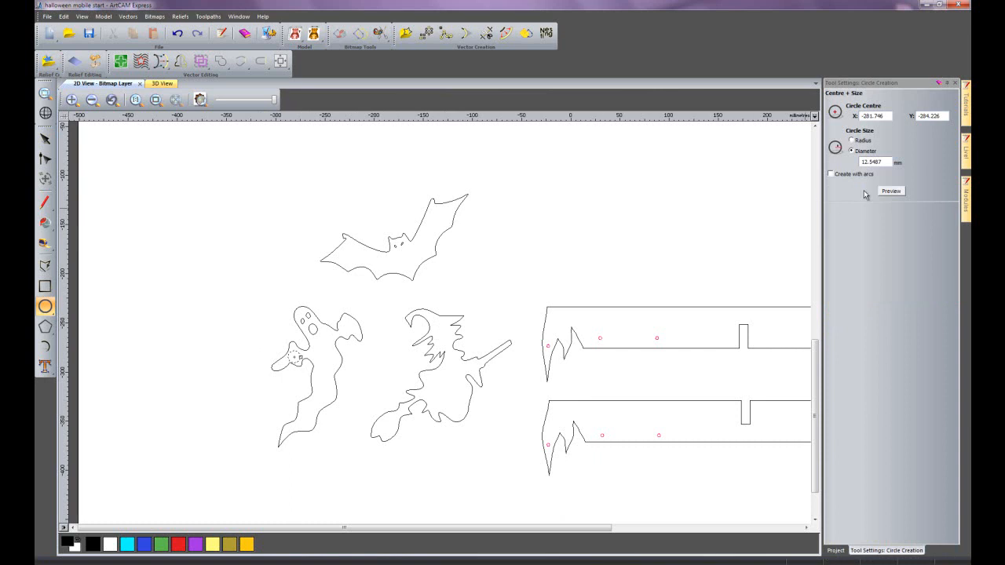
double_click(885, 162)
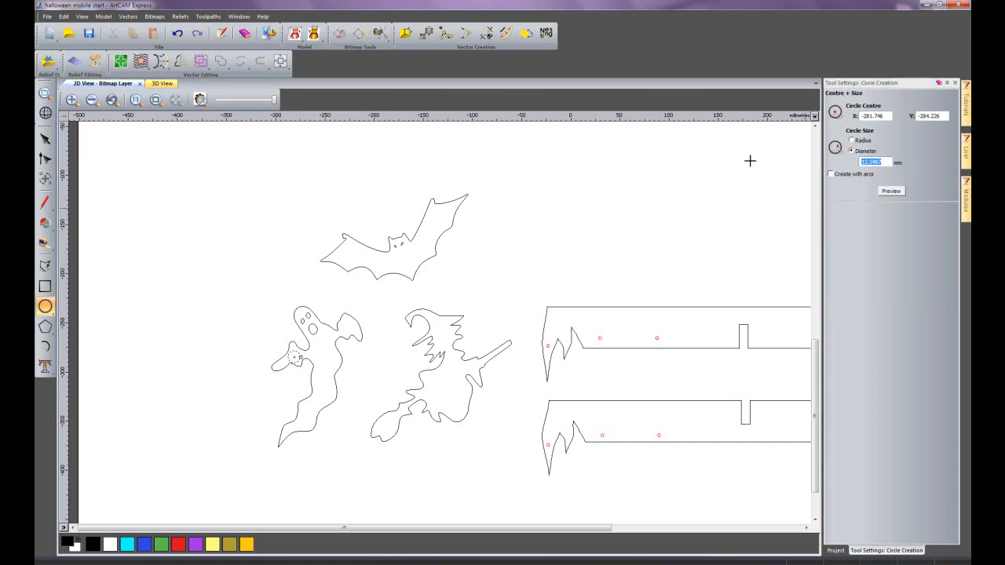
type("1")
left_click(892, 190)
key("Escape")
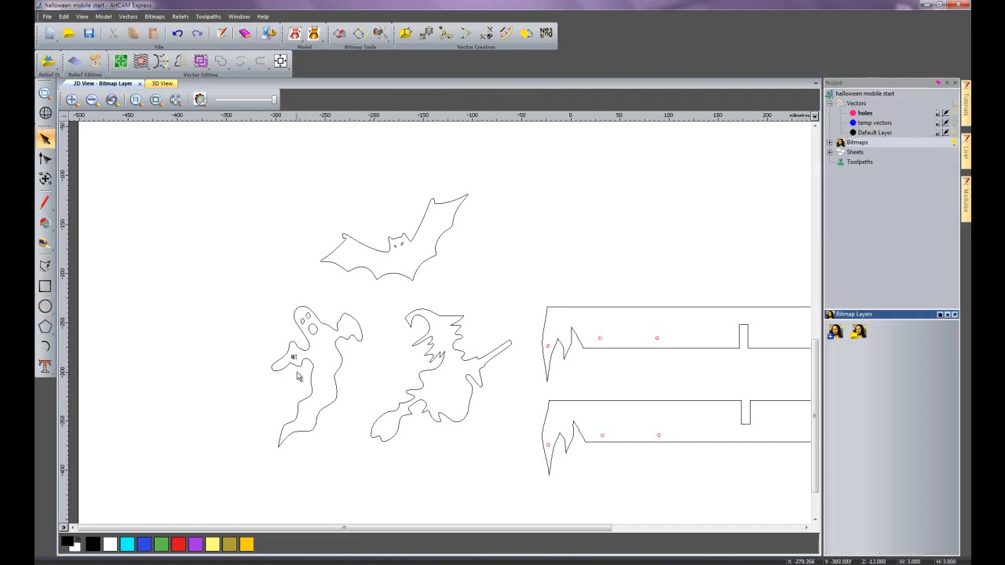
- Copy the 3 mm hole to the ghost's other arm, the witch's head and both wings of the bat
scroll(325, 354, "up", 2)
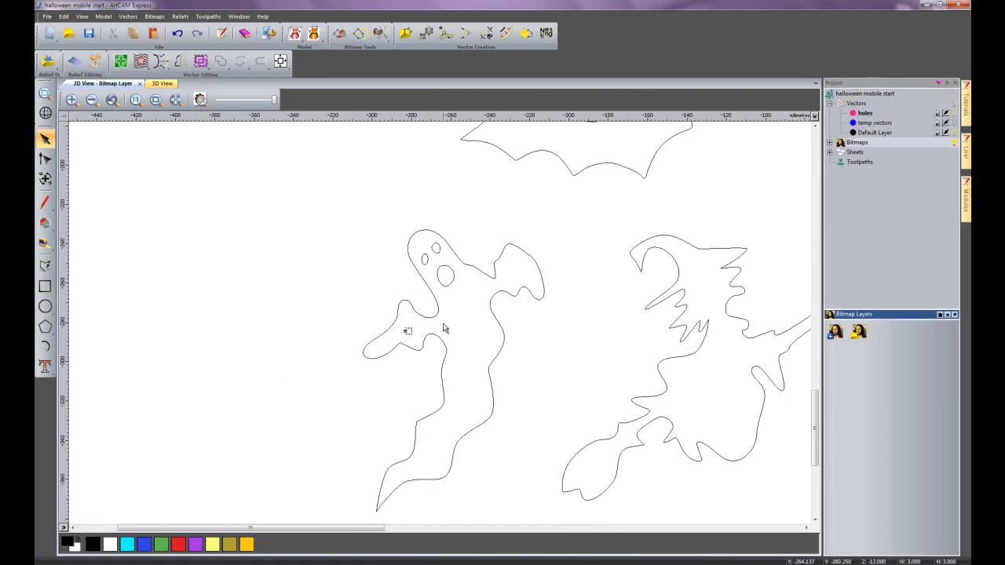
left_click_drag(410, 331, 520, 265, "ctrl")
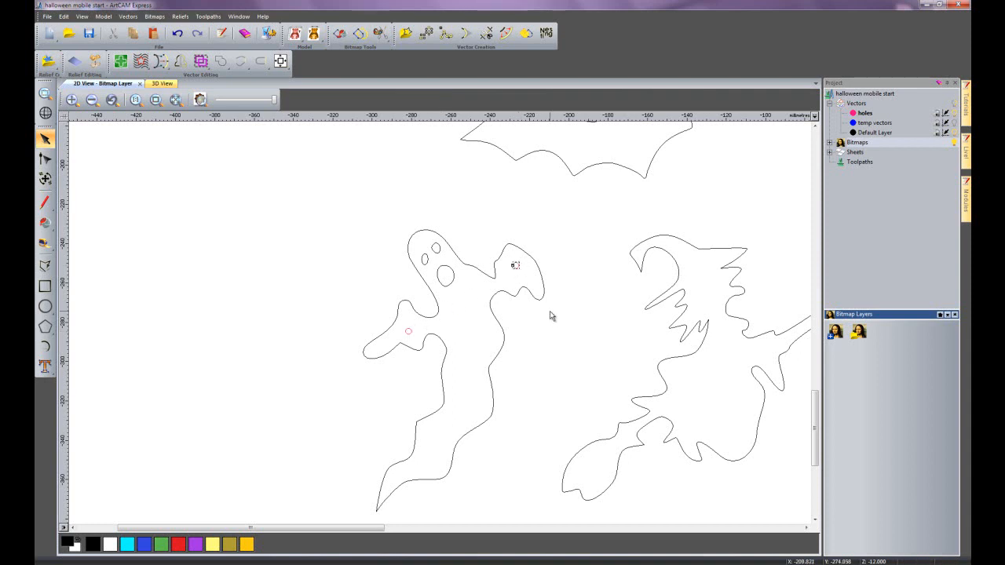
left_click_drag(519, 266, 693, 265, "ctrl")
left_click_drag(816, 424, 817, 388)
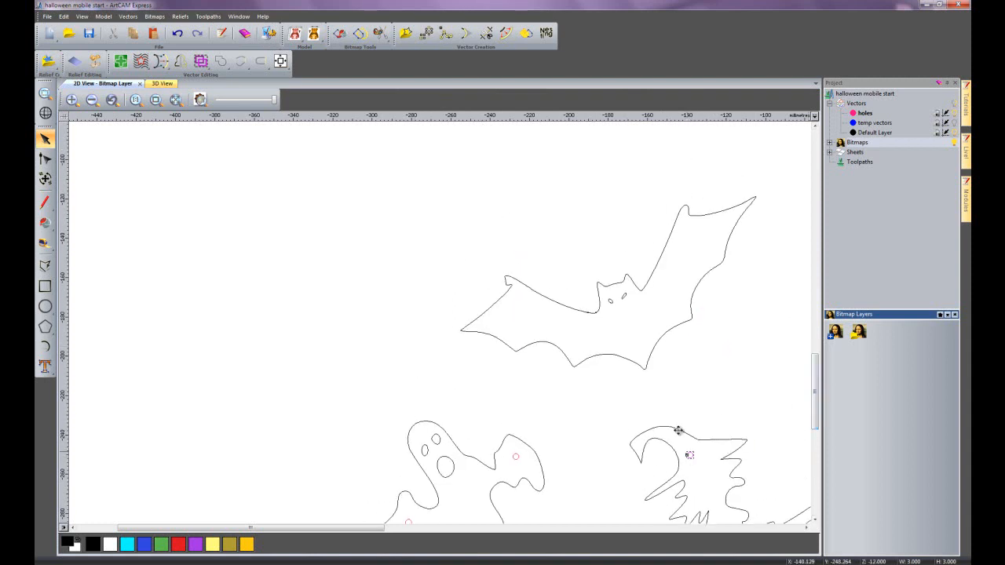
left_click_drag(524, 323, 509, 316, "ctrl")
left_click_drag(715, 235, 707, 237, "ctrl")
left_click(530, 186)
scroll(567, 297, "down", 1)
scroll(547, 309, "down", 1)
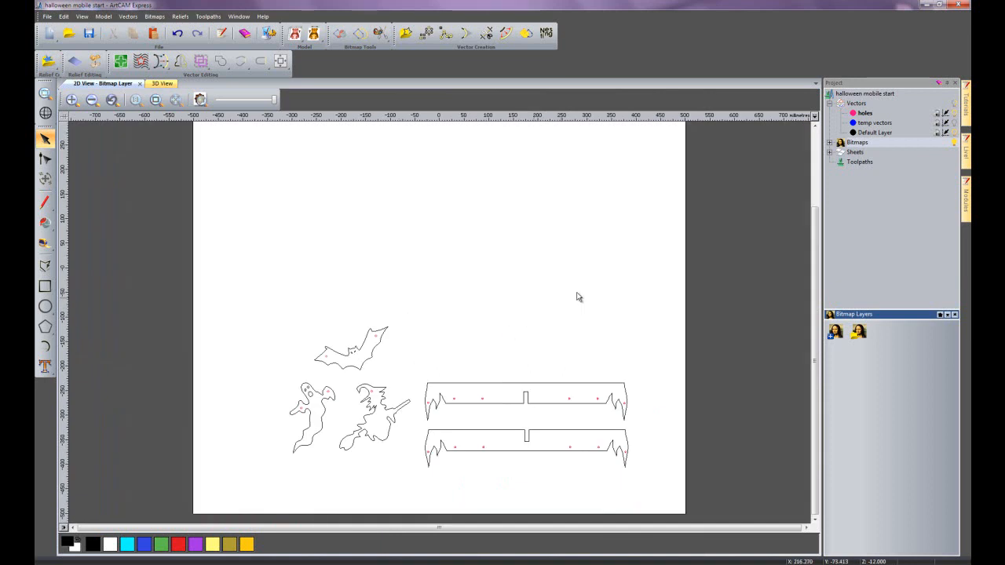
- Make the Default Layer active and open the Nesting settings clear of the shapes
left_click(875, 132)
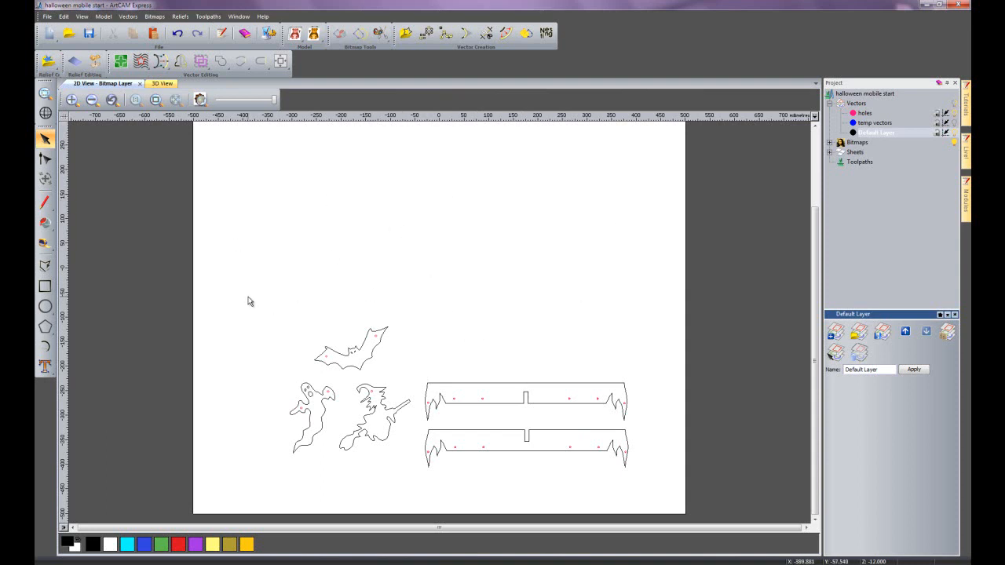
left_click(859, 95)
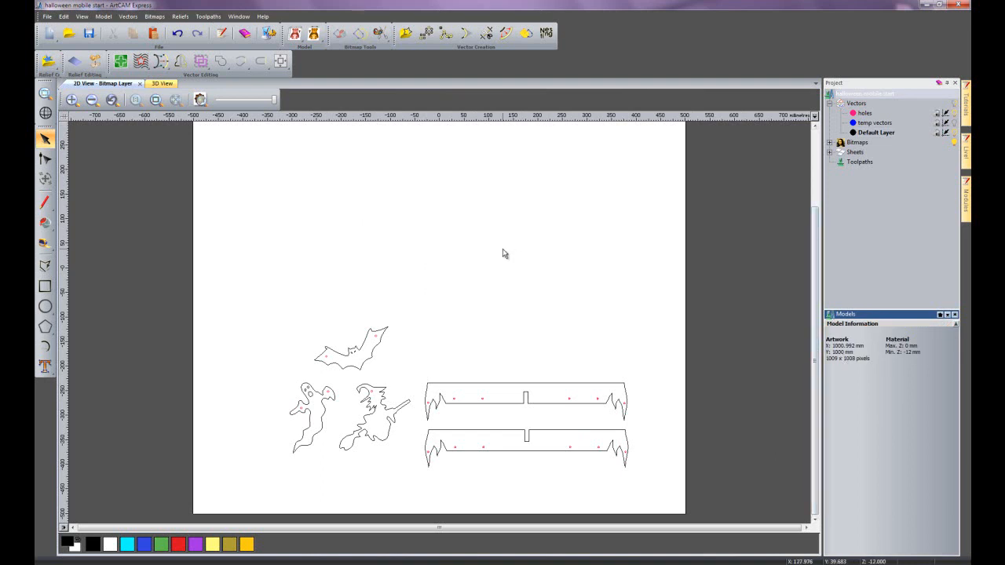
left_click(874, 132)
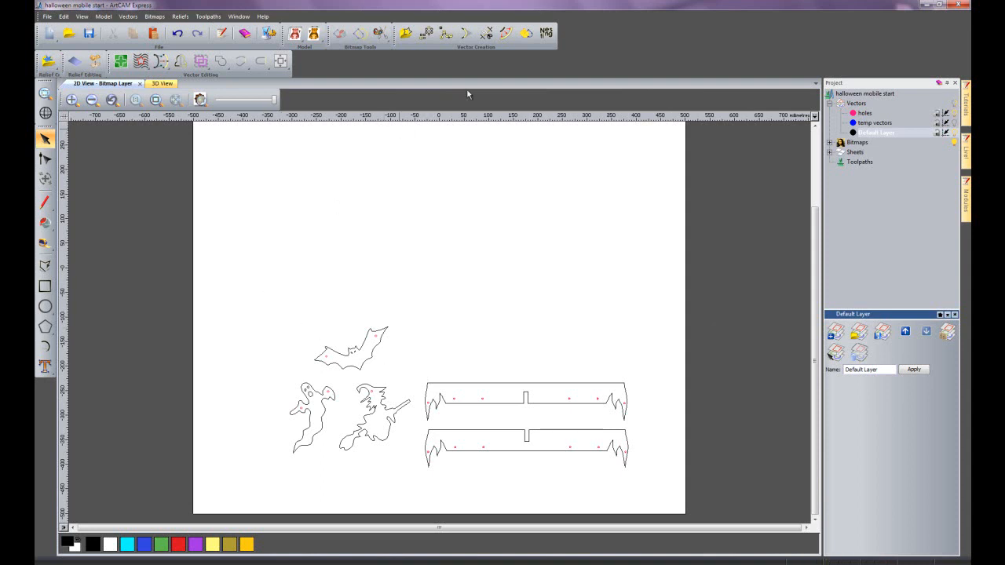
left_click(542, 35)
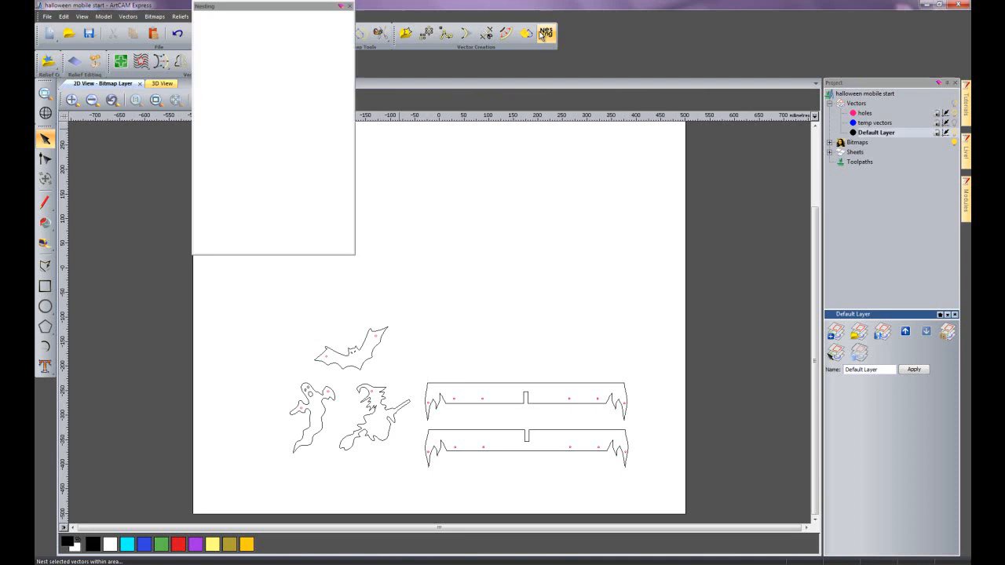
left_click_drag(292, 12, 724, 132)
left_click_drag(727, 380, 728, 469)
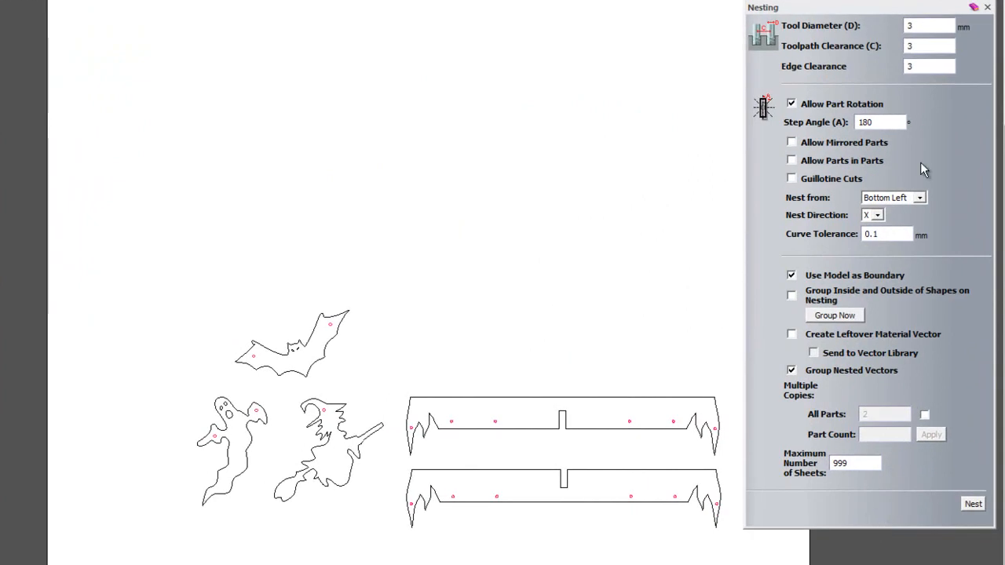
- Keep the nesting tool diameter at 3 mm, group each part's inside and outside shapes, and check the grouping on the bars
double_click(934, 30)
left_click(926, 30)
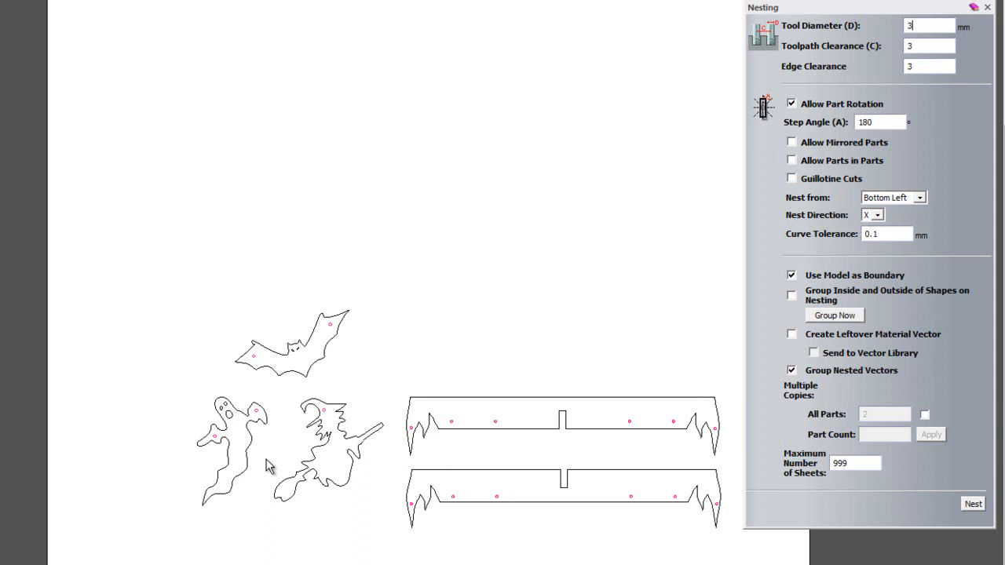
left_click(833, 316)
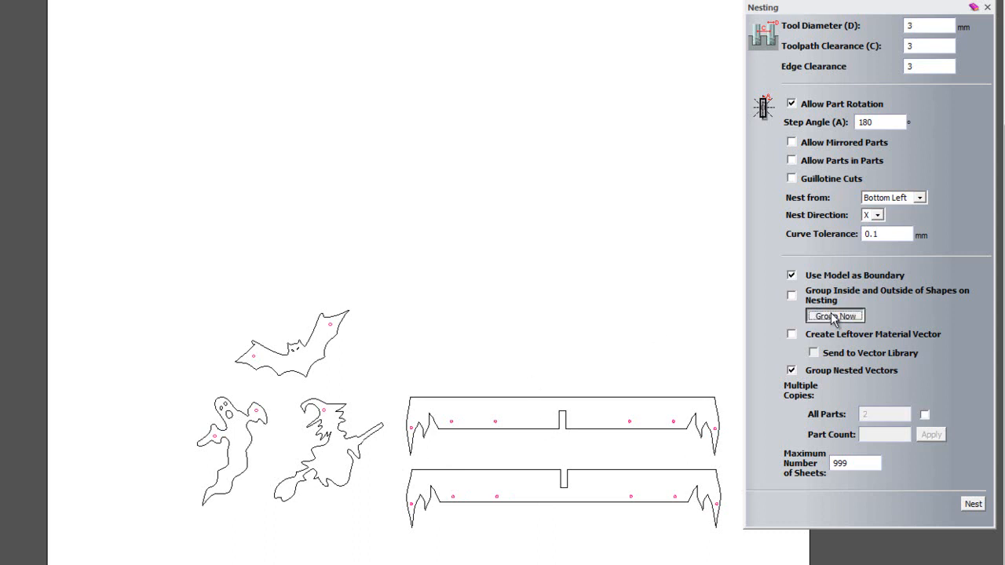
left_click(471, 398)
left_click(485, 488)
left_click(484, 471)
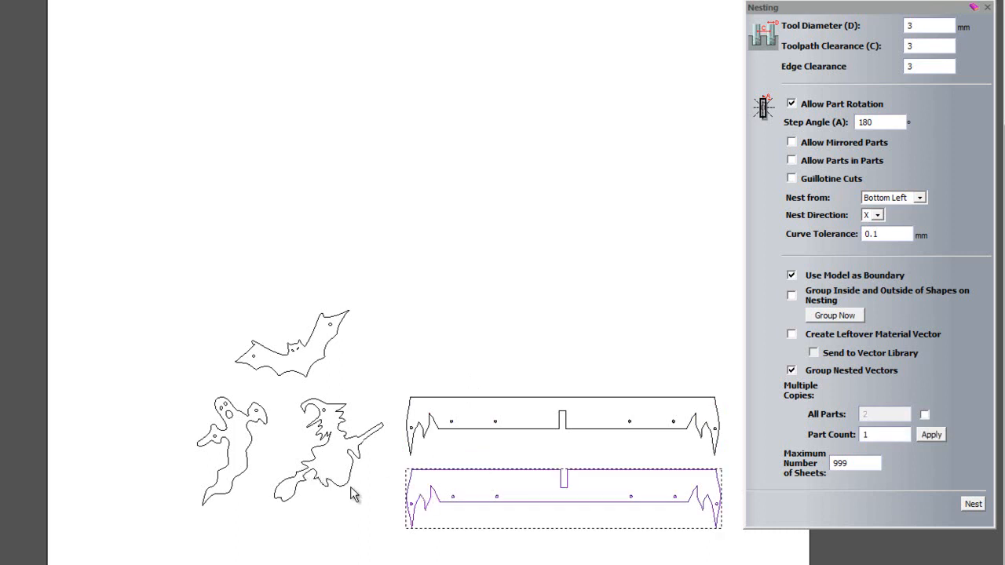
left_click(535, 314)
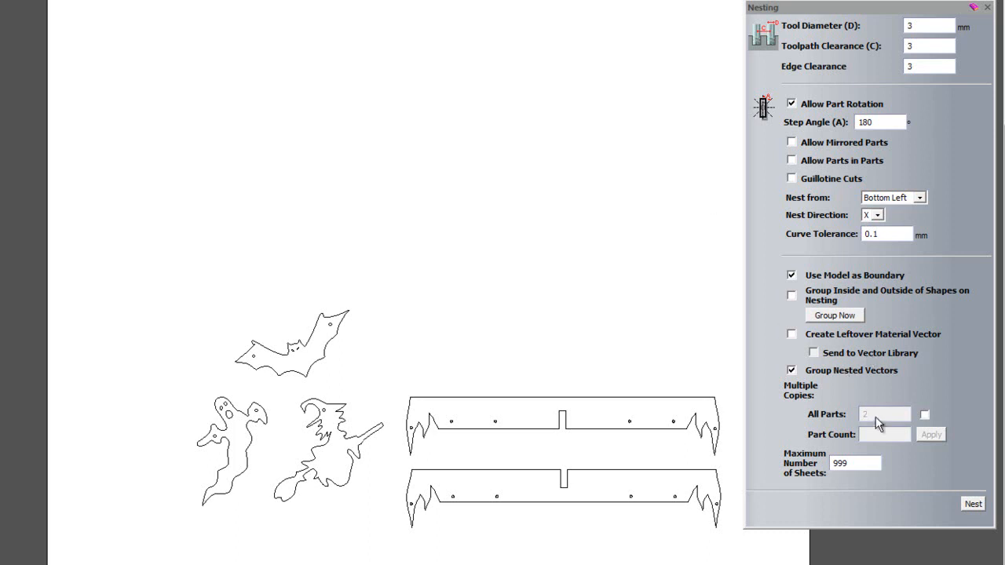
- Set the nesting part count to 4 for the upper bar and check that it is assigned
left_click(524, 398)
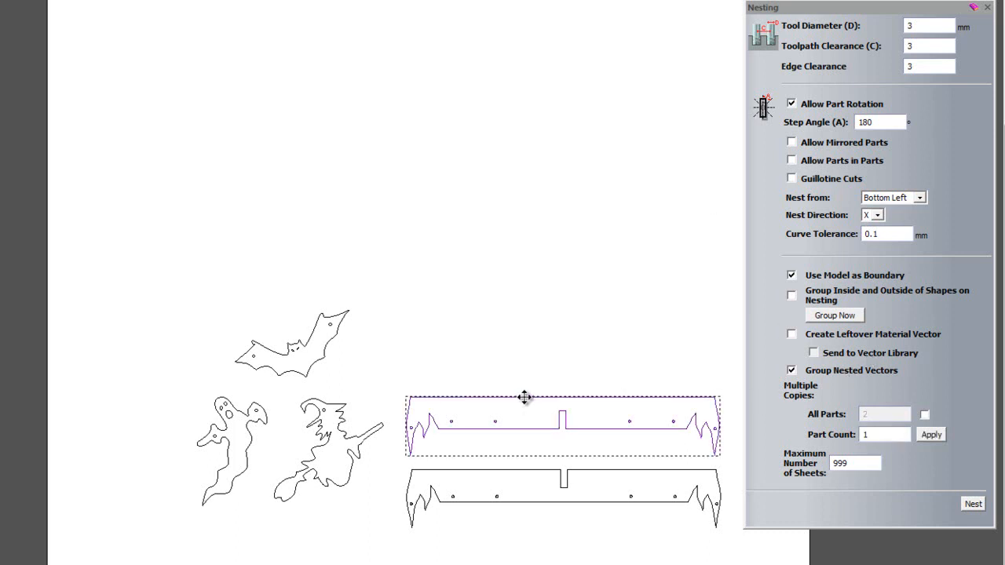
double_click(881, 436)
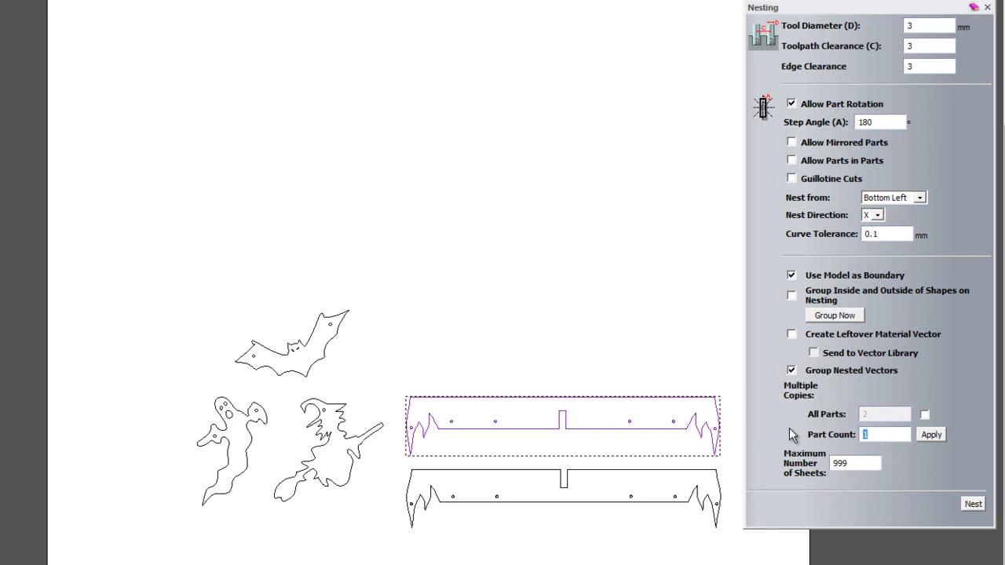
type("4")
left_click(935, 435)
left_click(627, 338)
scroll(563, 412, "up", 1)
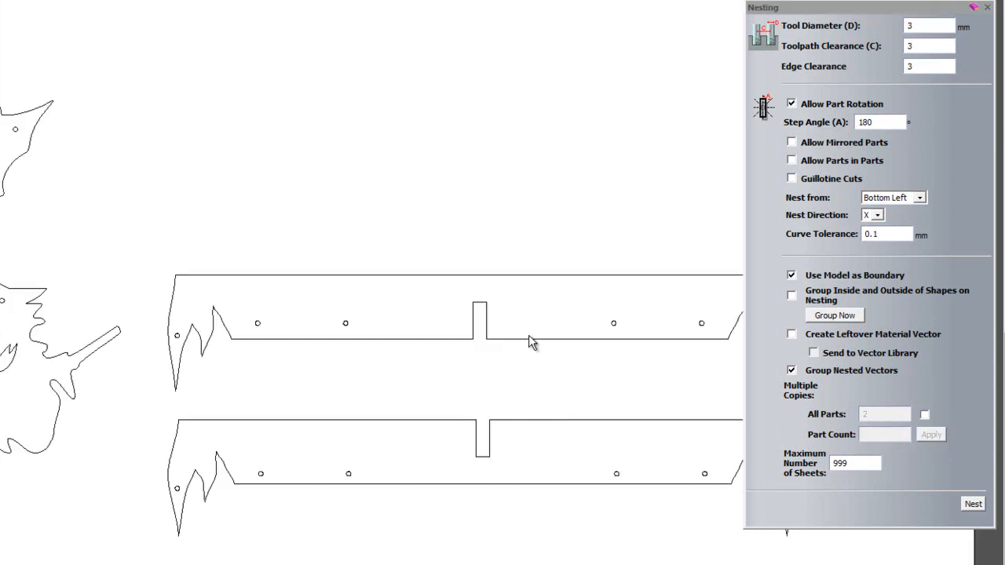
left_click(529, 341)
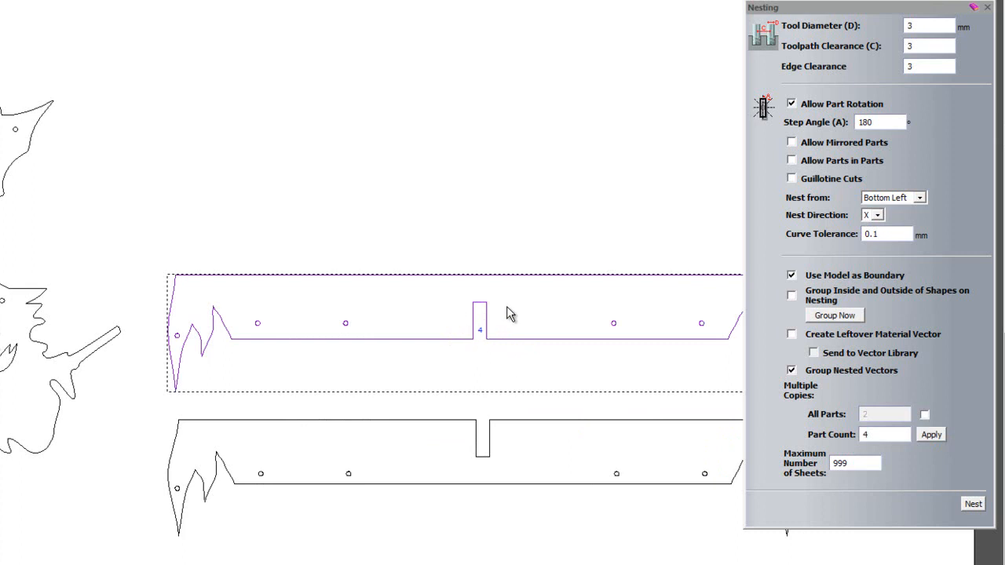
left_click(421, 220)
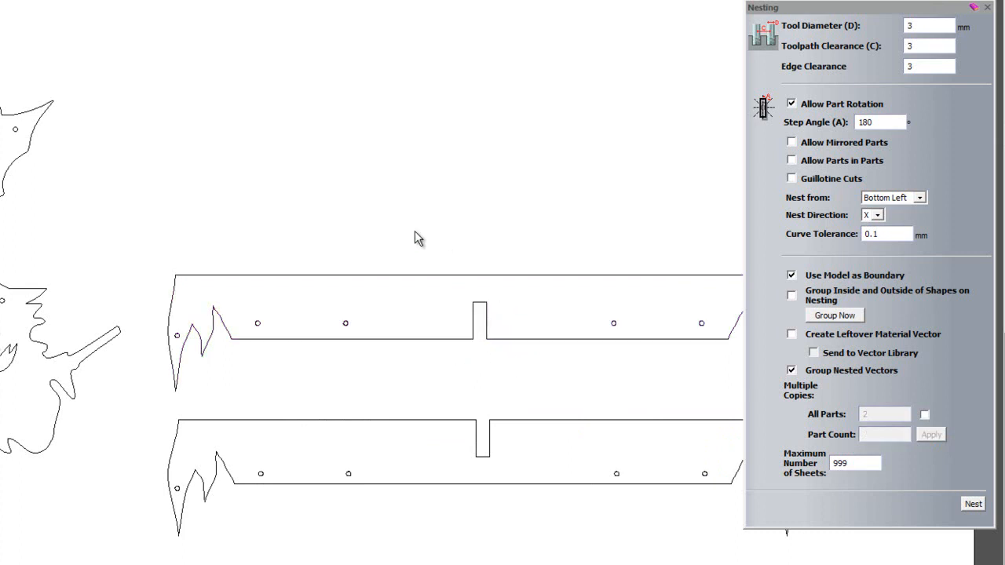
- Set the nesting part count to 4 for the lower bar
scroll(379, 296, "down", 1)
left_click(480, 473)
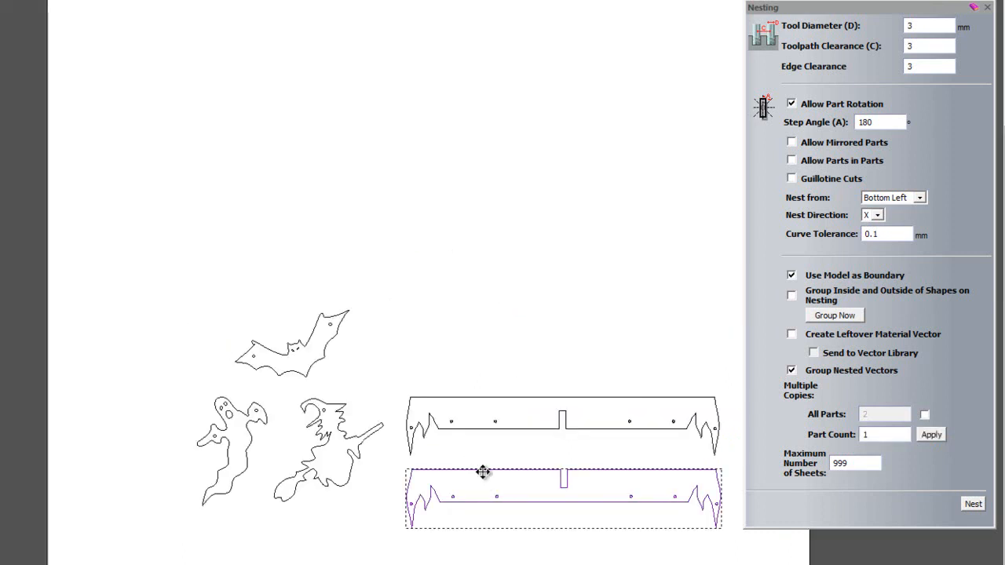
left_click(853, 436)
type("4")
left_click(932, 435)
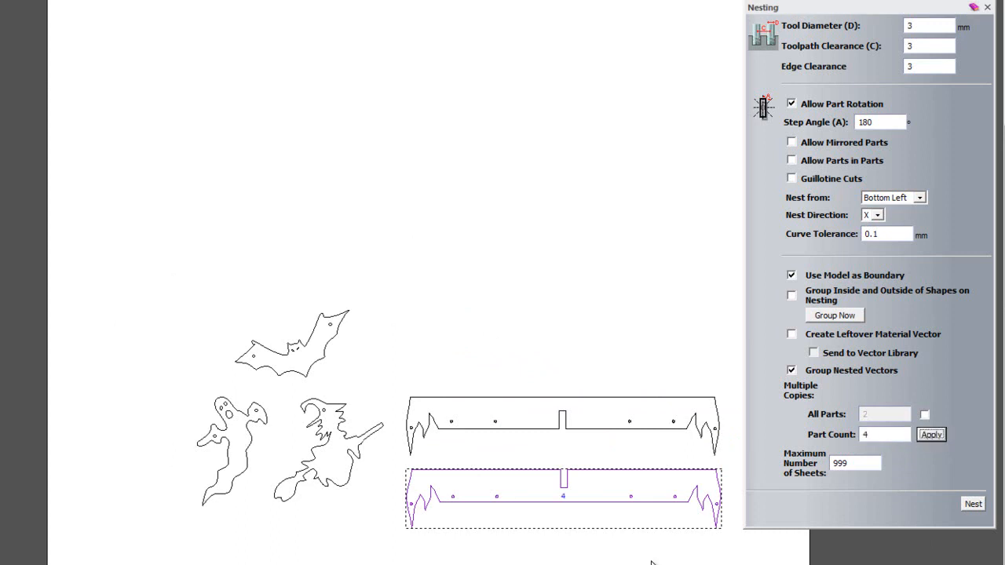
- Set the nesting part count to 16 for the bat
left_click(334, 352)
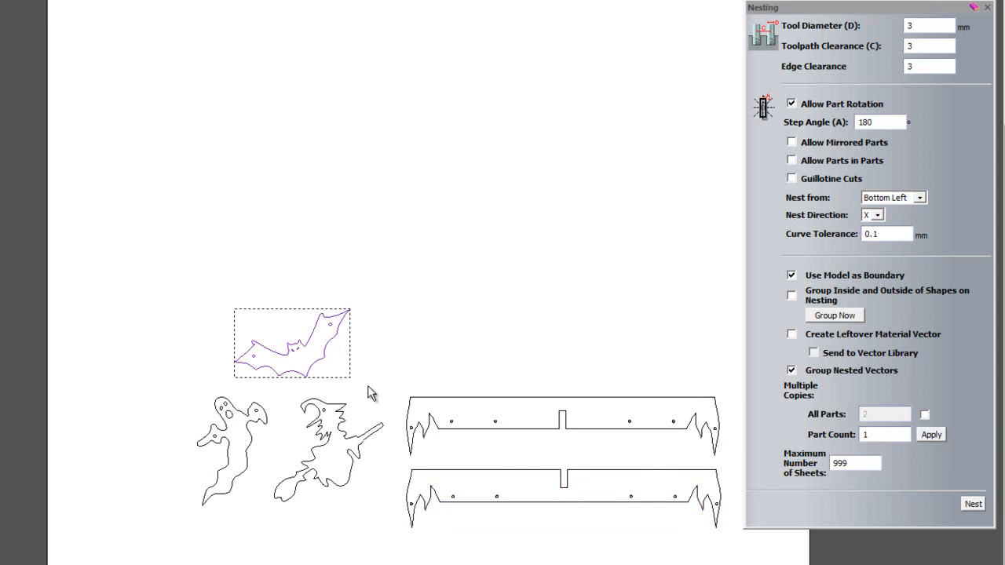
double_click(886, 435)
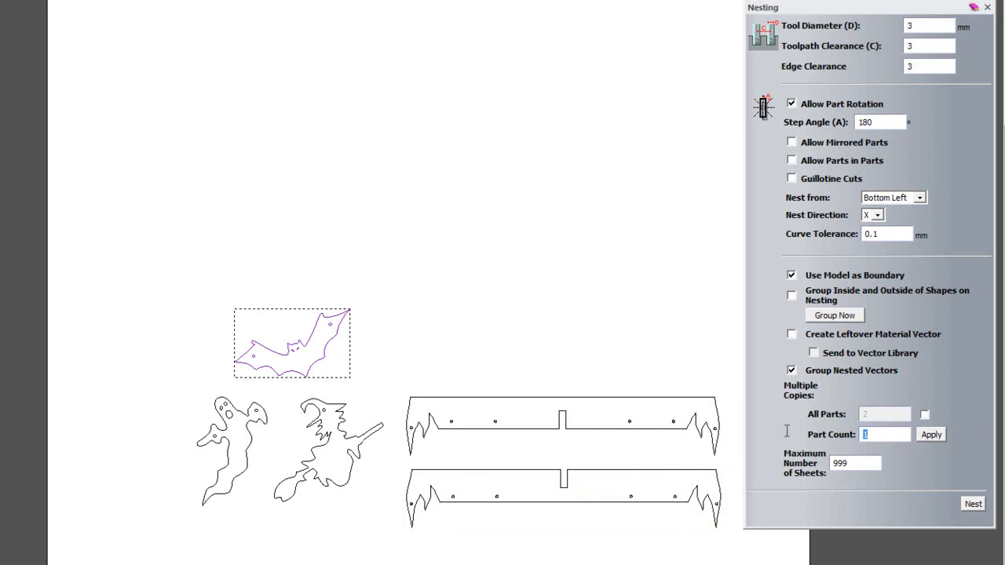
type("16")
left_click(933, 436)
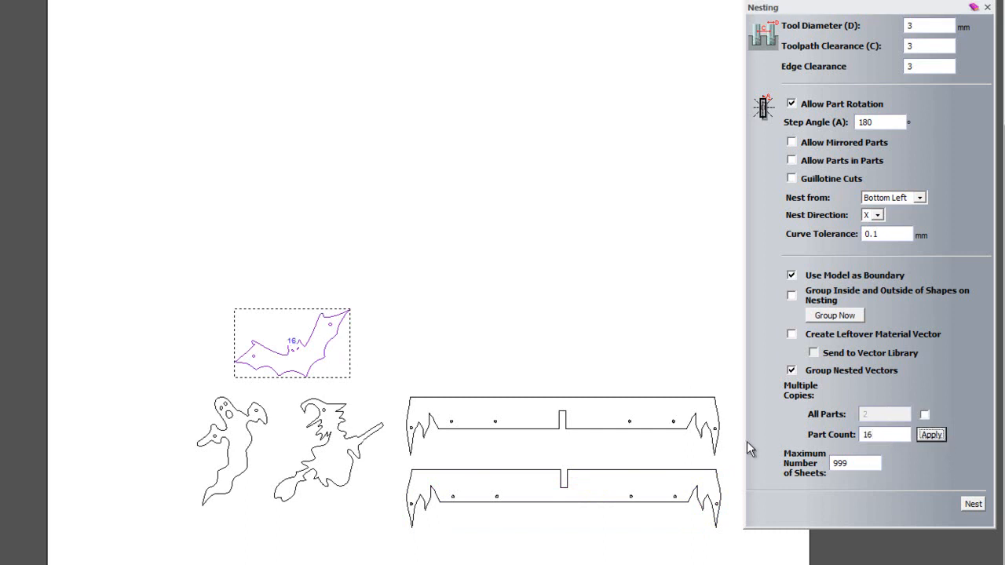
- Set the nesting part count to 16 for both the ghost and the witch
left_click(253, 440)
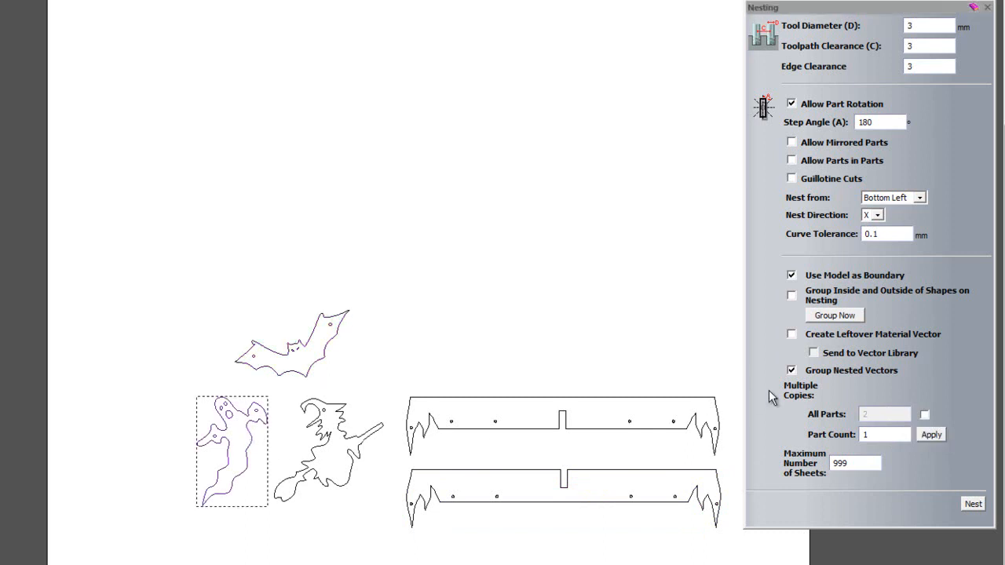
type("16")
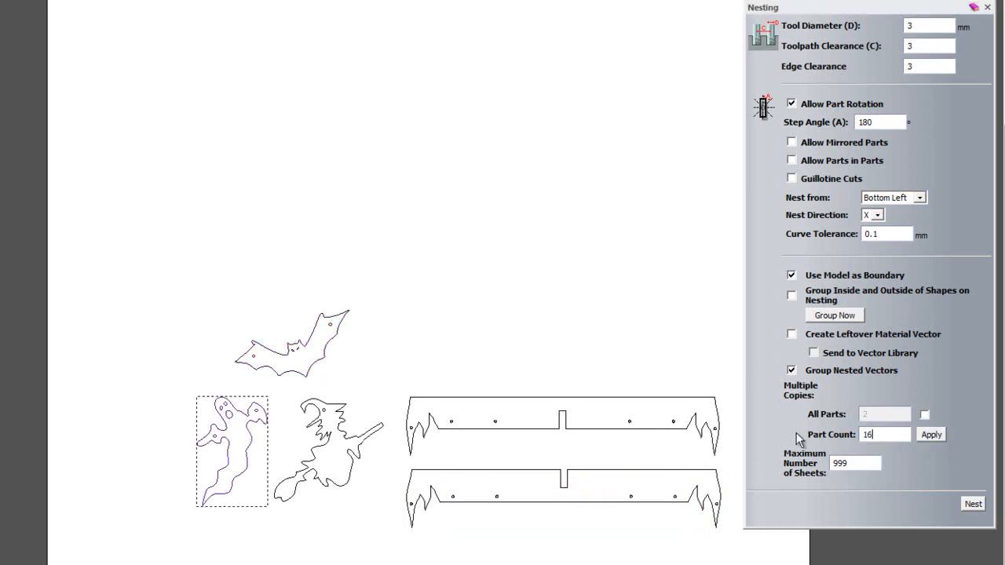
left_click(947, 437)
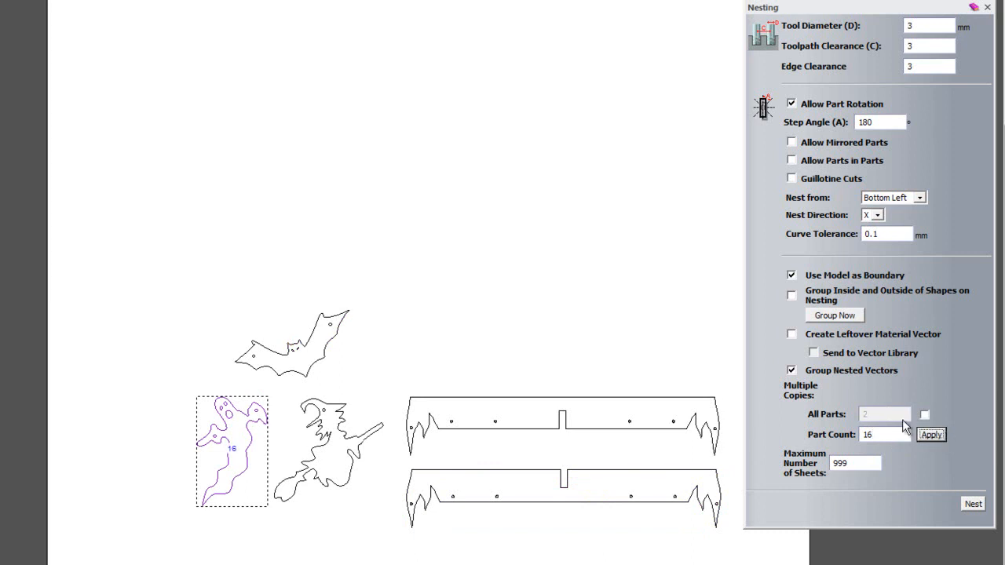
left_click(341, 402)
type("16")
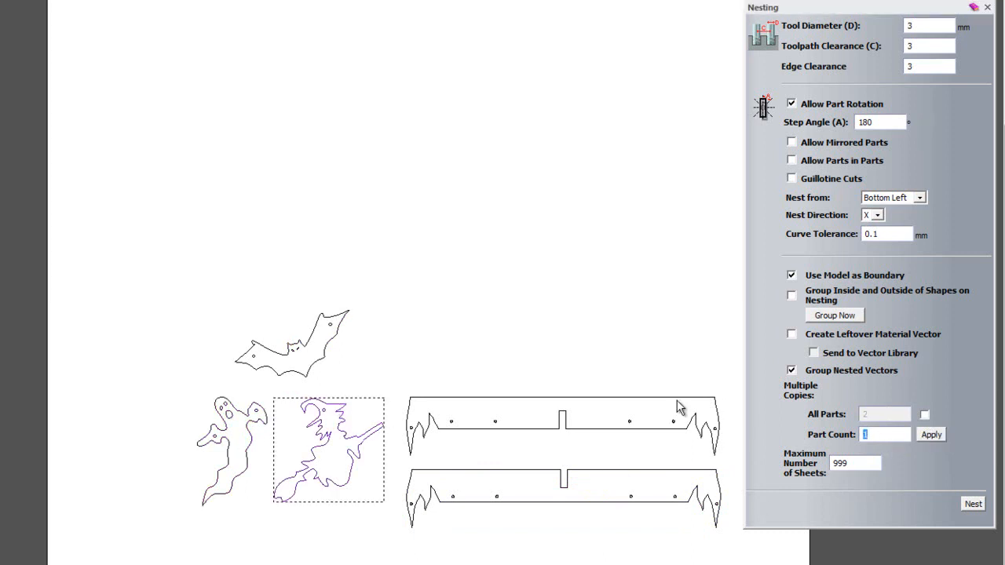
left_click(932, 434)
- Select all five parts, nest them from the bottom left using the model as boundary, and close the Nesting settings
left_click(111, 188)
left_click_drag(112, 186, 858, 564)
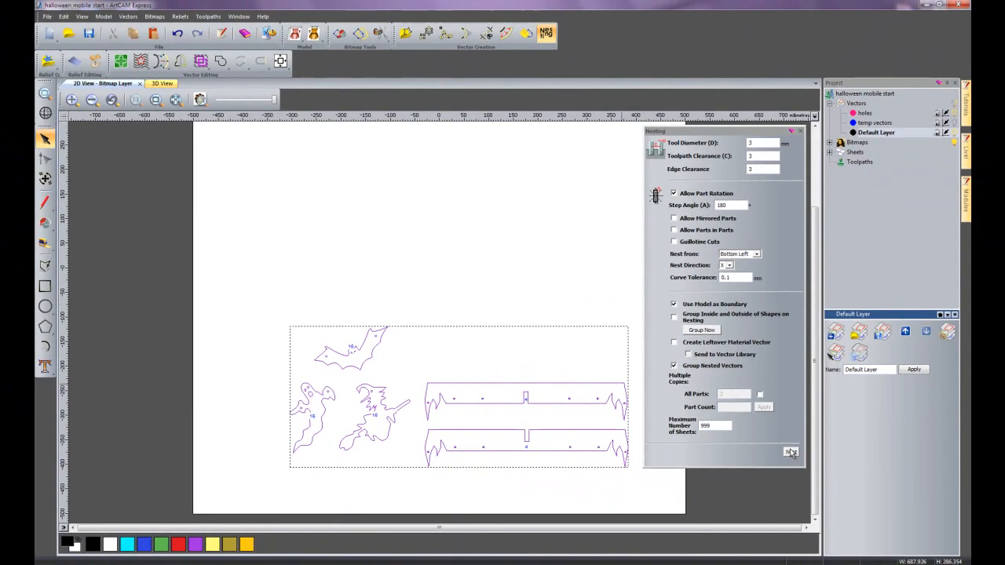
left_click(791, 452)
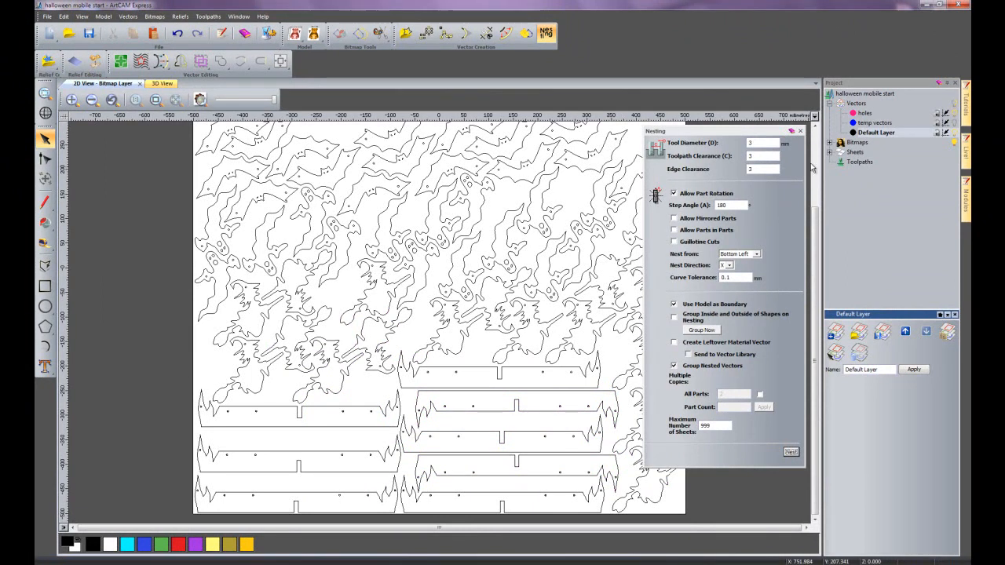
left_click(800, 131)
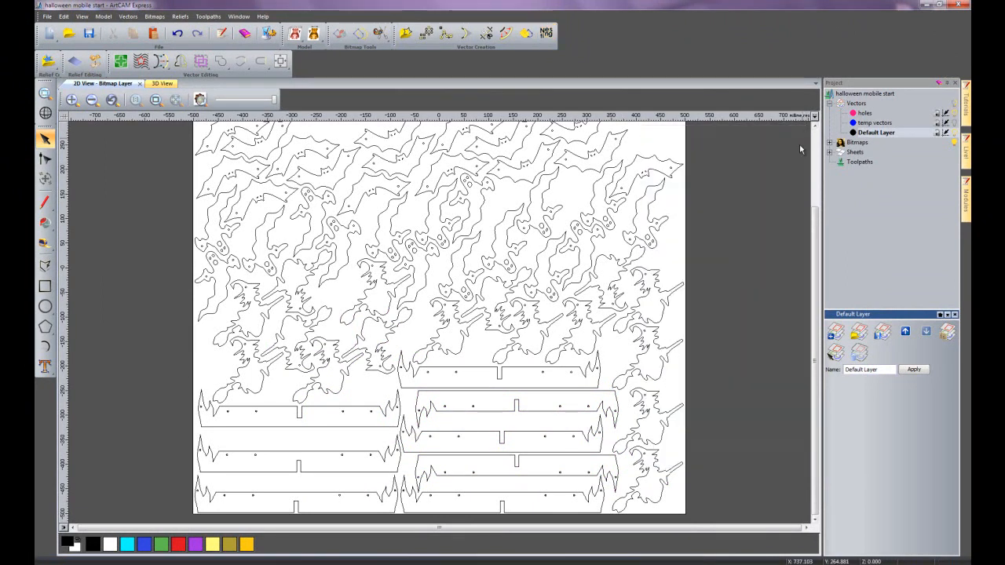
- Select all the nested vectors and ungroup them completely, including their subgroups, then clear the selection
scroll(480, 322, "down", 2)
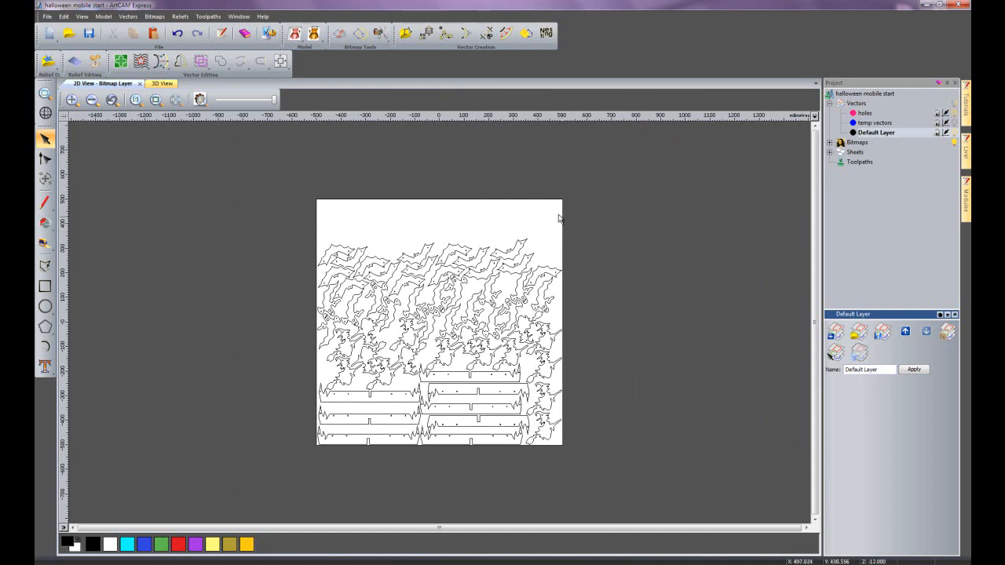
scroll(621, 339, "up", 2)
scroll(621, 339, "down", 2)
left_click(341, 251)
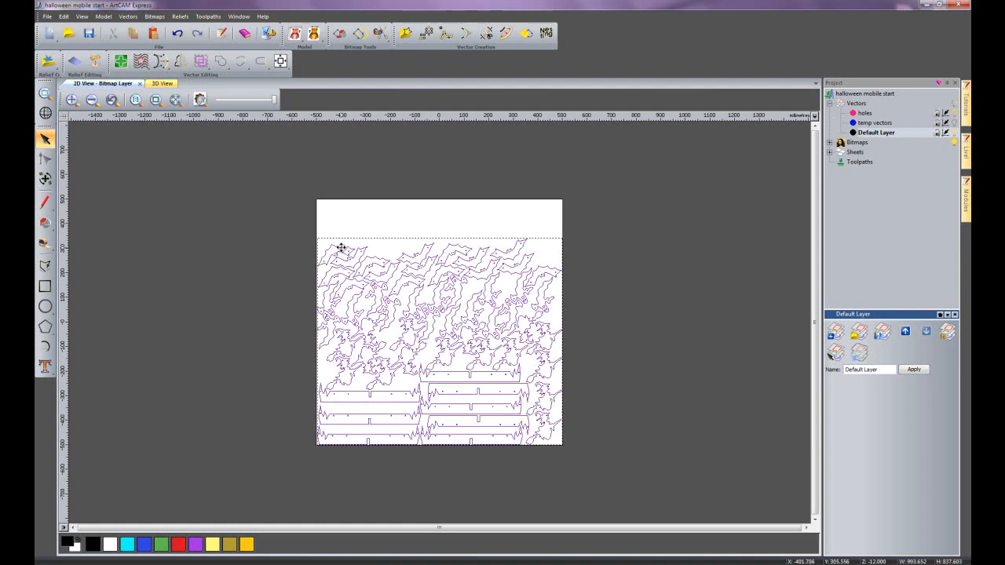
right_click(452, 317)
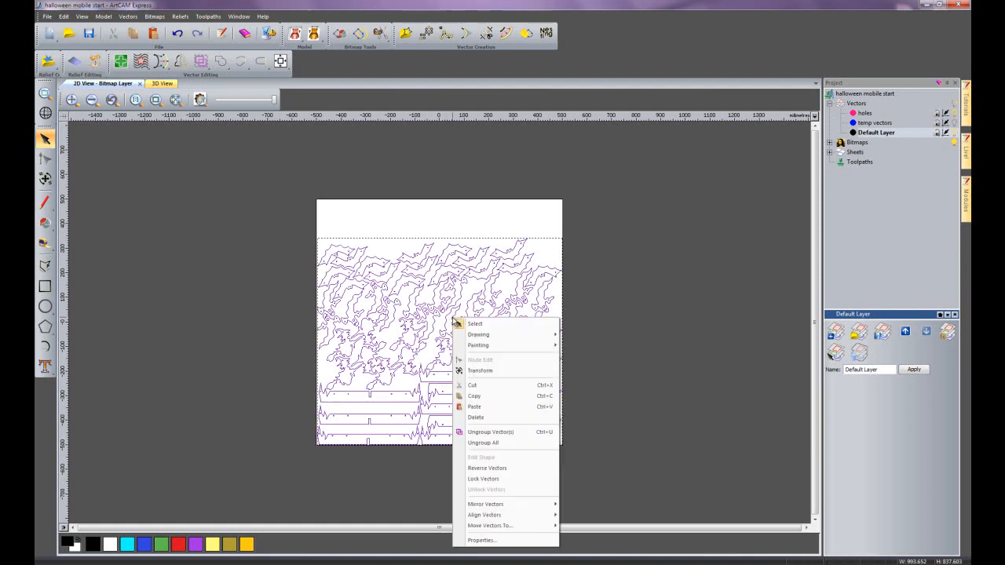
left_click(486, 444)
left_click(614, 367)
- Examine the nested layout and the hanging holes on the bars, both close up and across the whole sheet
scroll(392, 339, "up", 2)
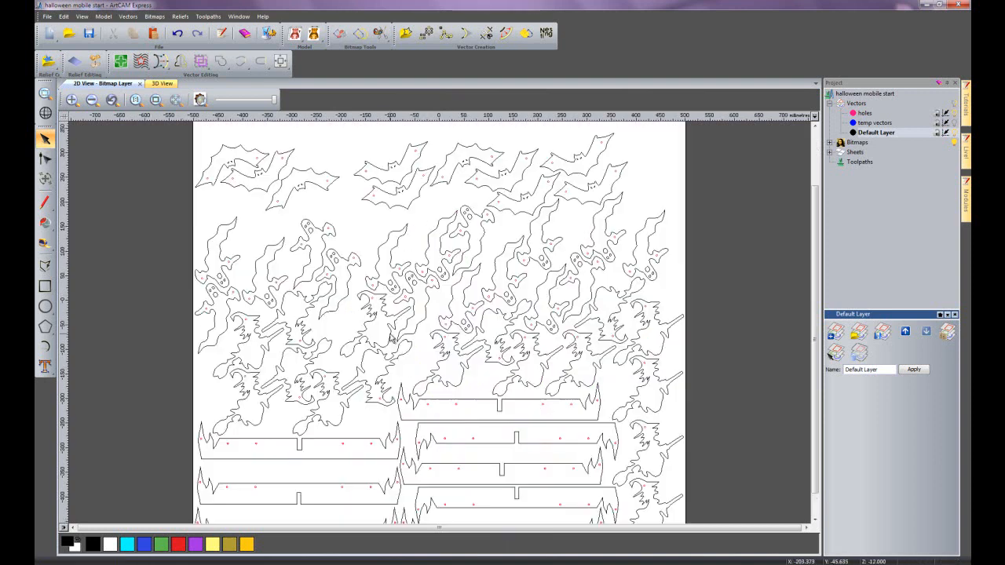
scroll(460, 438, "up", 2)
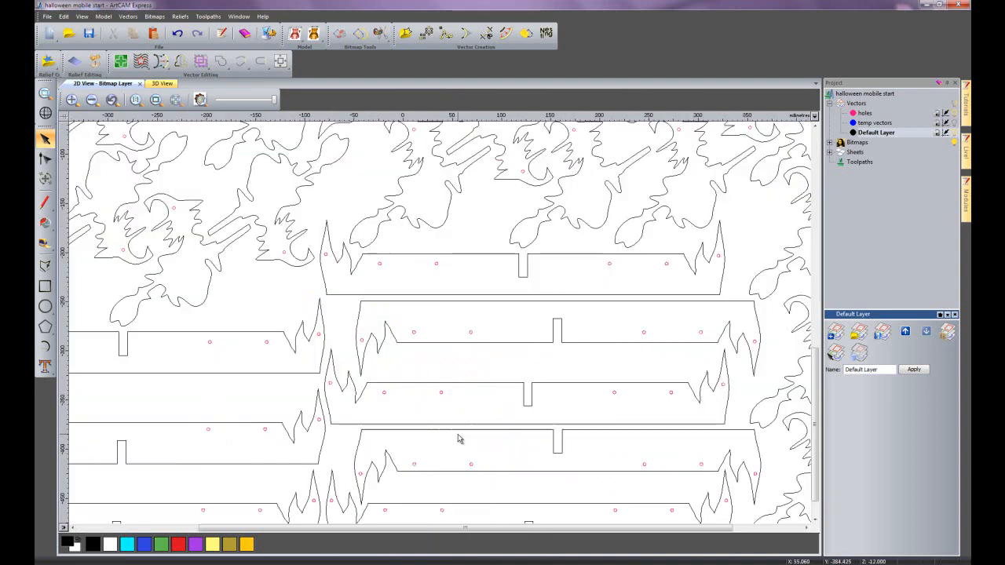
left_click(440, 393)
left_click(407, 402)
left_click(384, 393)
left_click(399, 402)
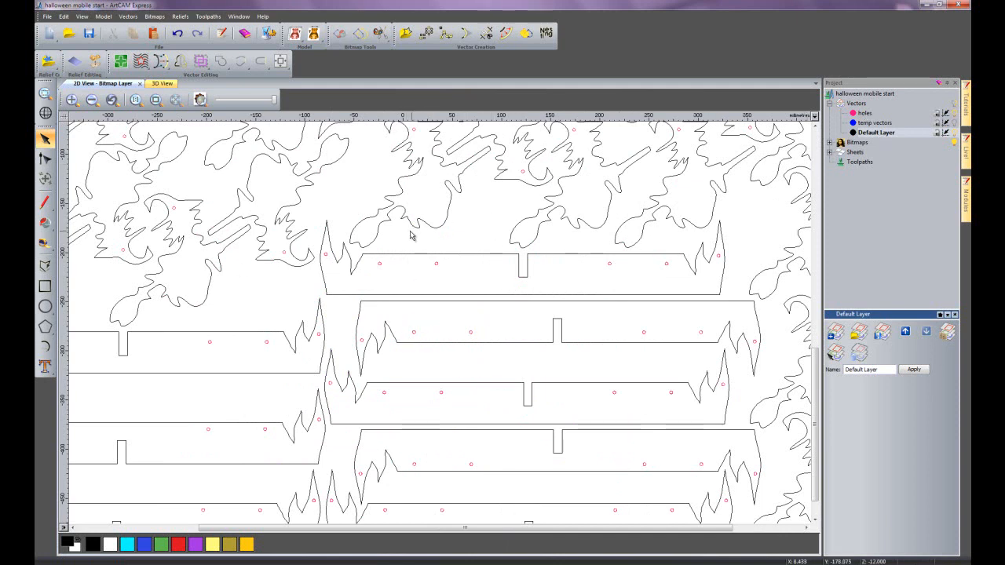
scroll(410, 233, "down", 1)
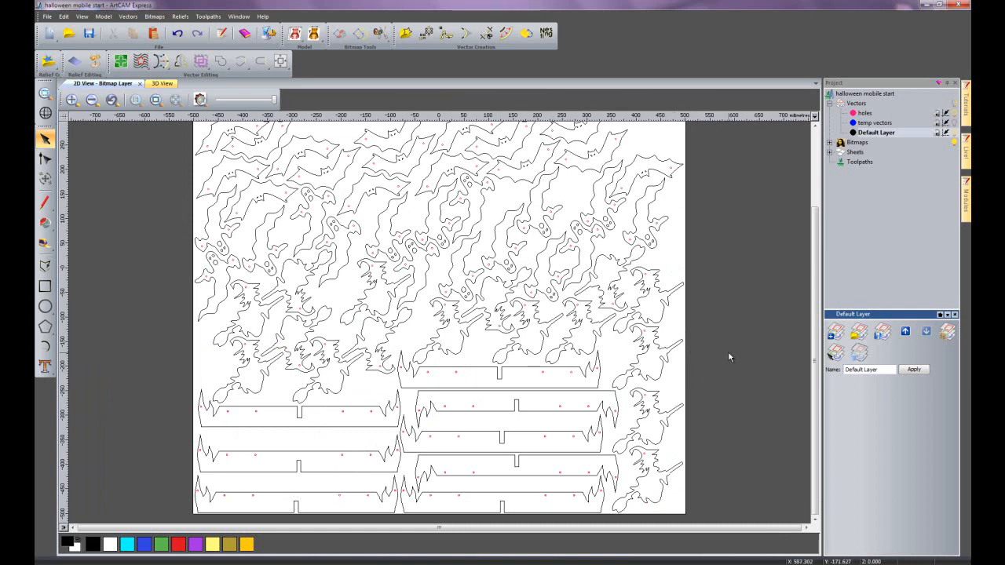
scroll(640, 341, "down", 1)
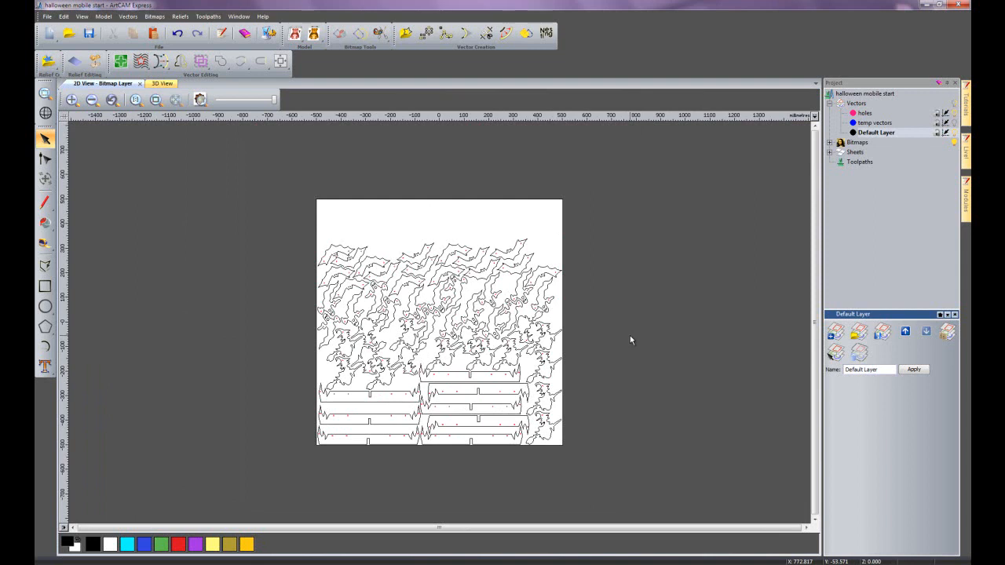
scroll(630, 335, "up", 1)
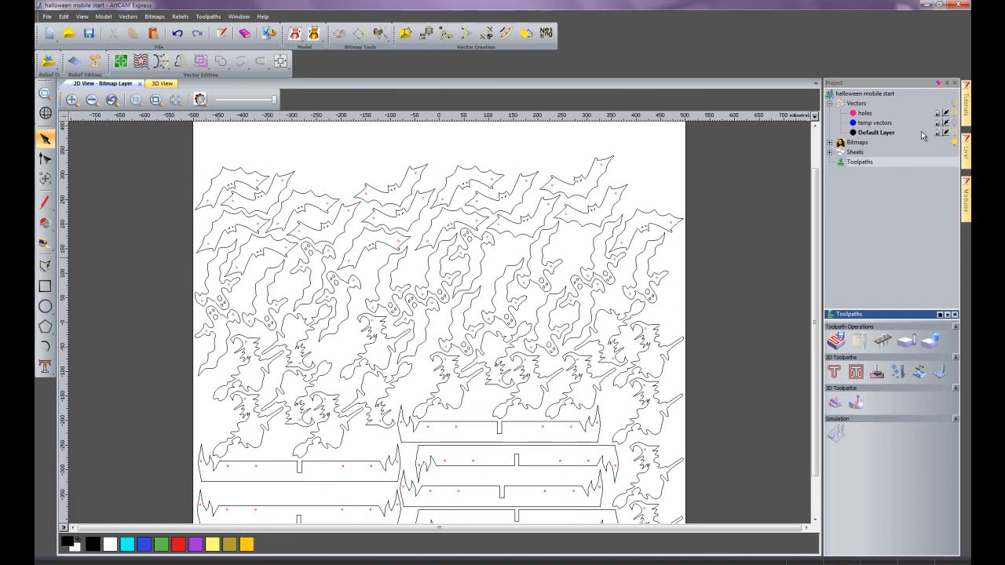
- Make the temp vectors layer active and visible to reveal the arc above the nested parts
left_click(904, 125)
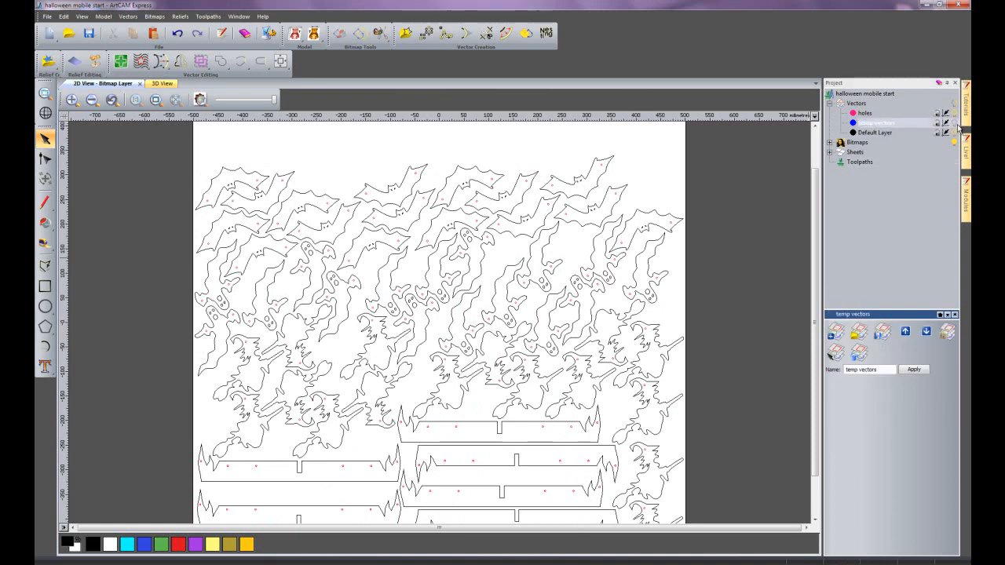
scroll(817, 322, "up", 1)
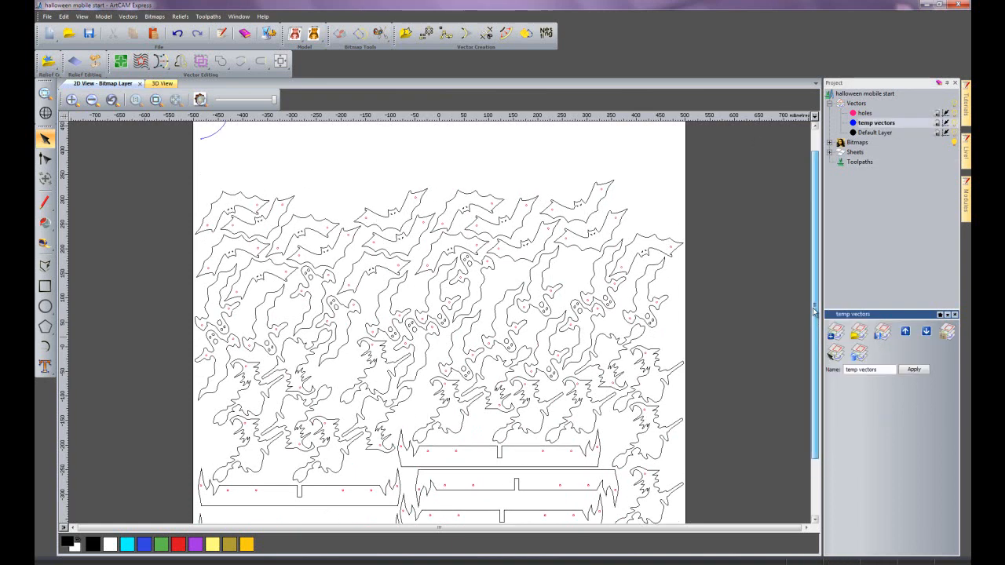
scroll(817, 322, "up", 4)
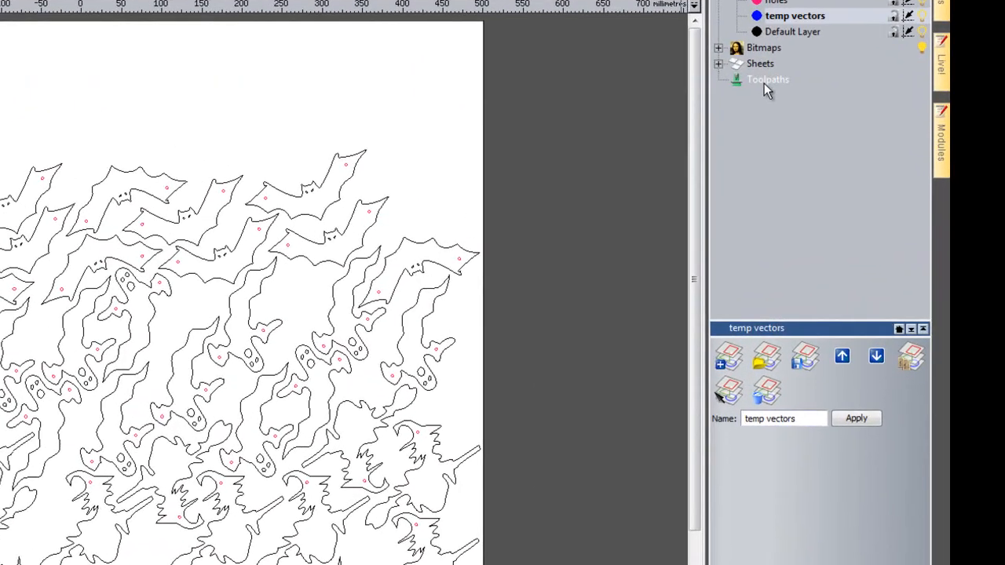
- Start a texture toolpath for the whole model and assign it the Ball Nose 0.5 mm tool
left_click(860, 163)
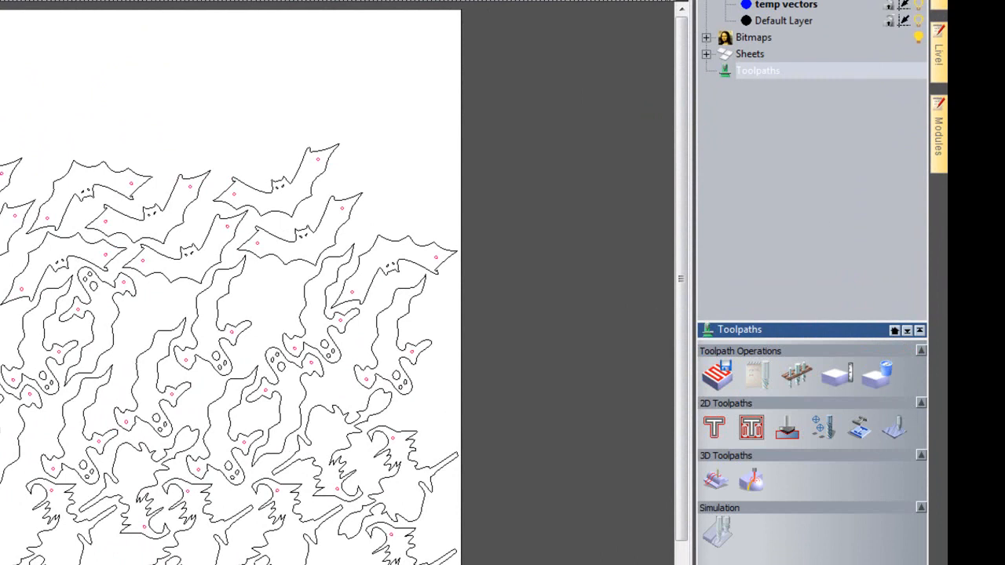
left_click(900, 432)
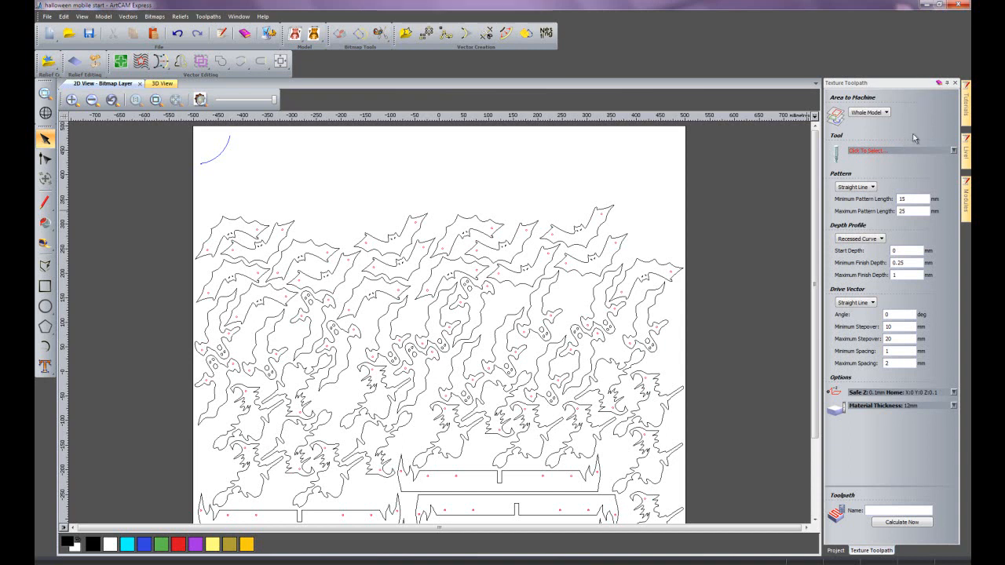
left_click(877, 151)
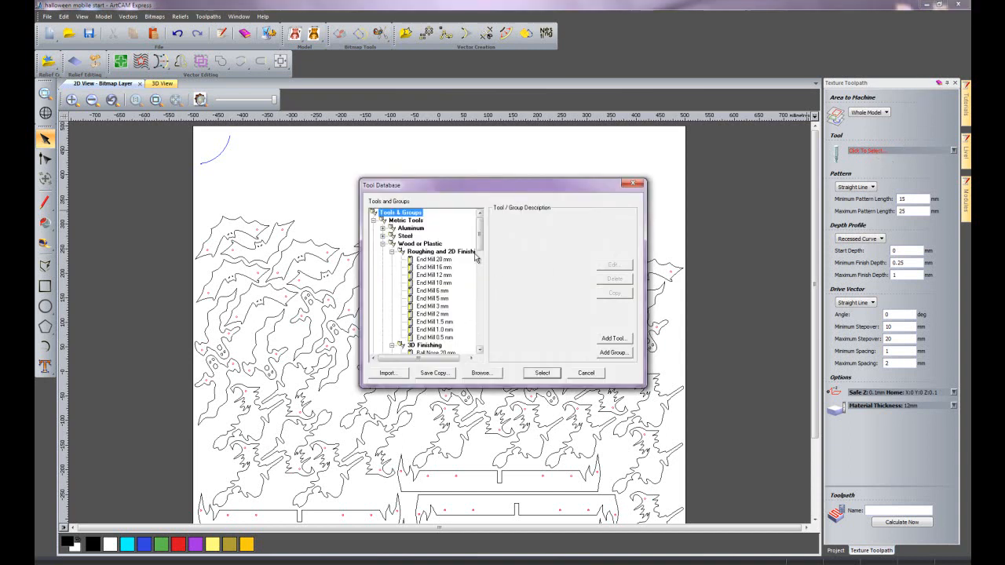
left_click_drag(481, 238, 482, 262)
double_click(442, 308)
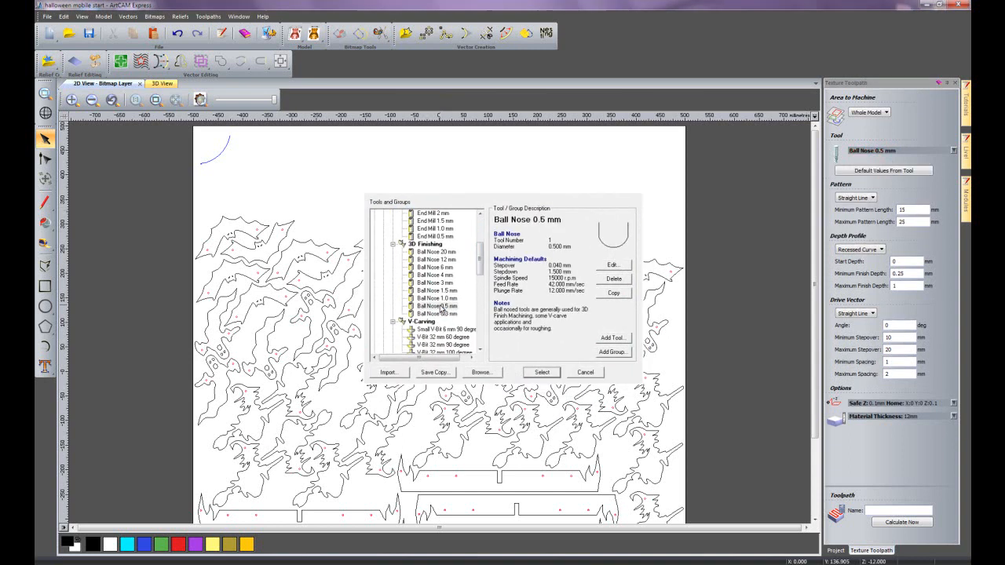
- Set the texture pattern to Selected Vector and assign the blue arc as the pattern vector
left_click(877, 200)
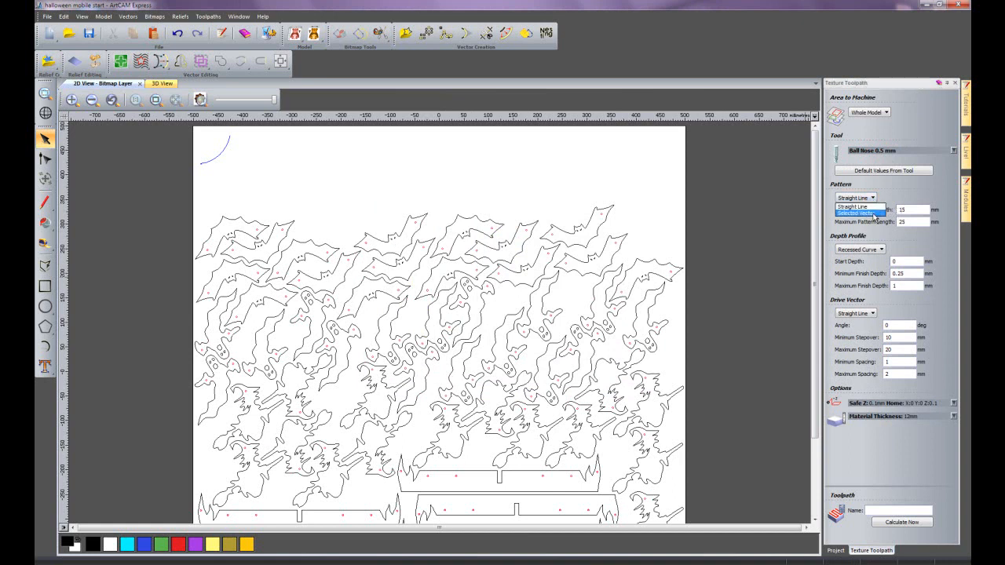
left_click(875, 214)
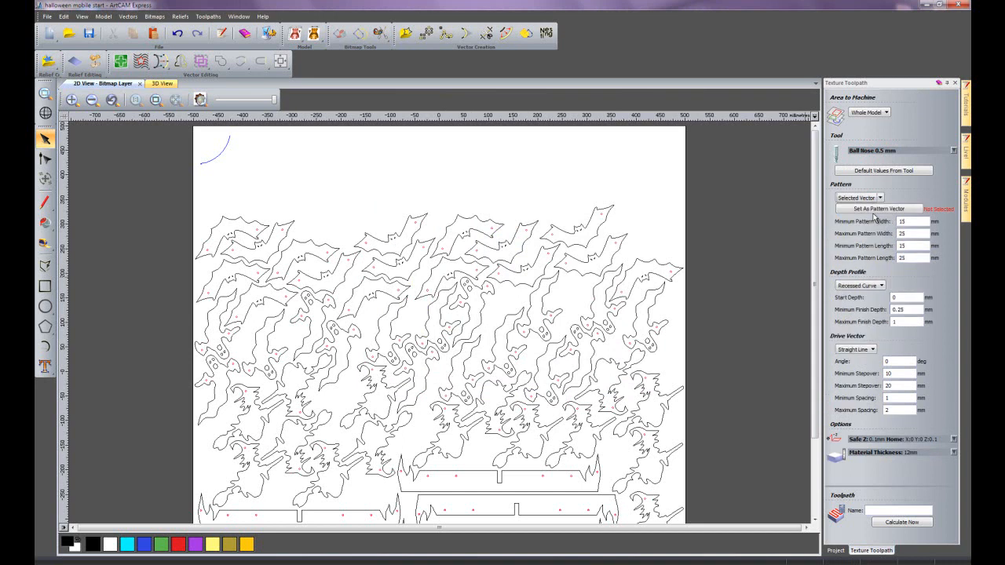
left_click(223, 147)
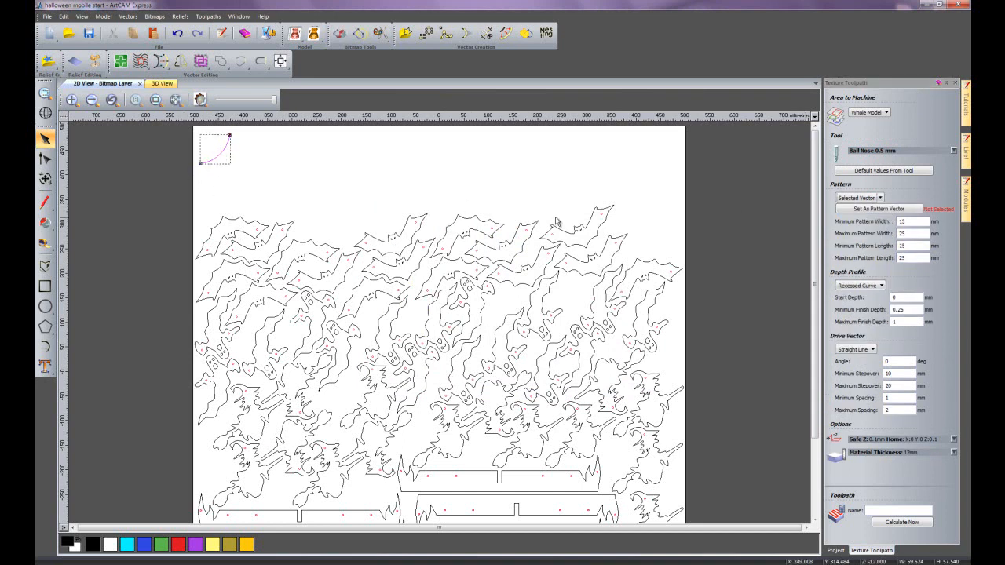
left_click(874, 210)
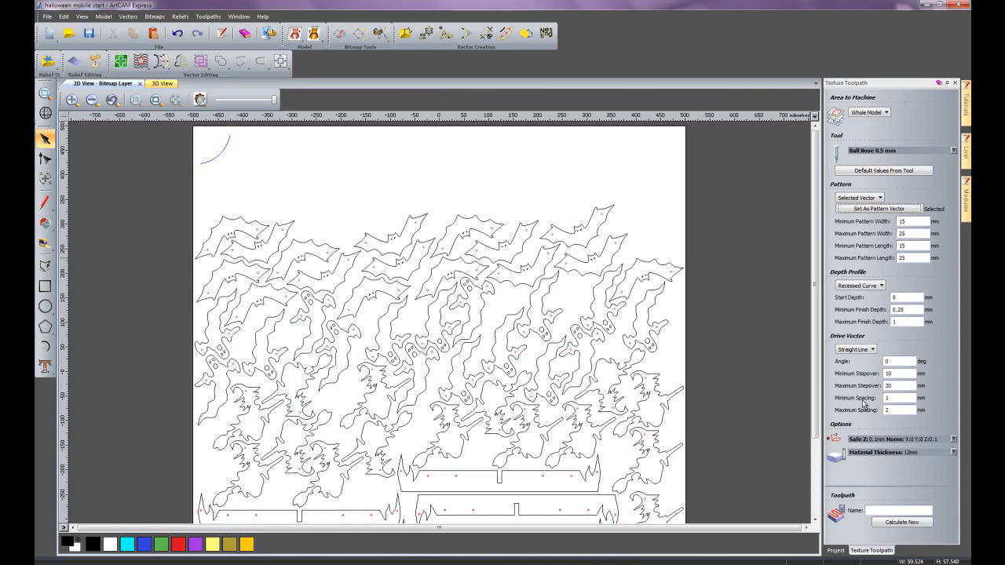
- Confirm the 12 mm material thickness in the material setup and calculate the texture toolpath
left_click(954, 453)
left_click(931, 478)
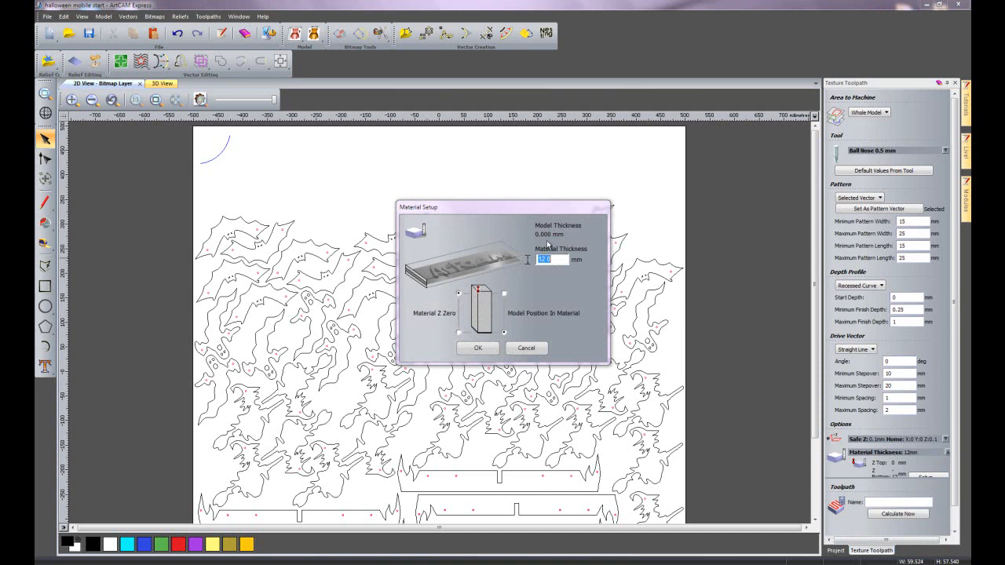
left_click(493, 353)
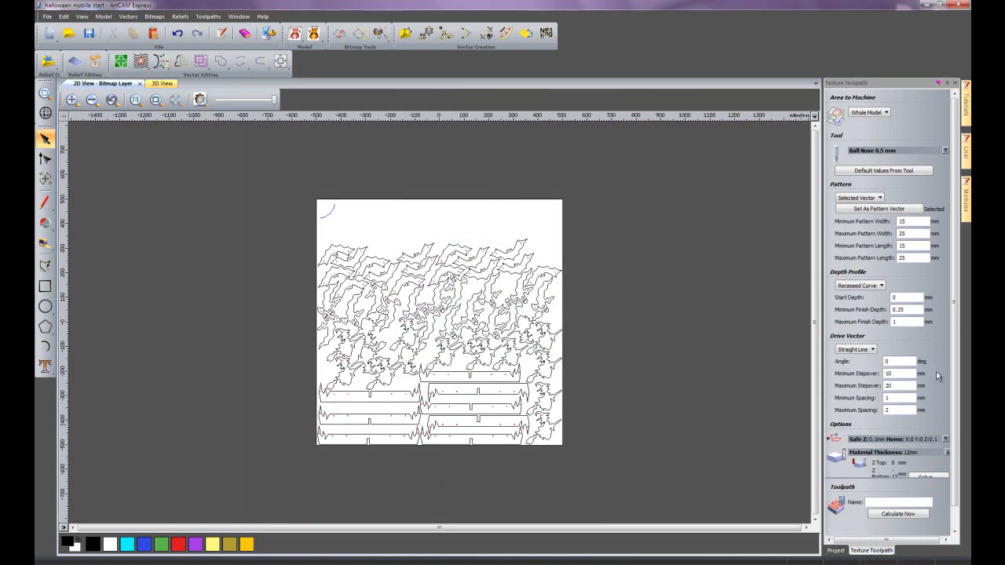
scroll(955, 259, "down", 1)
left_click(897, 514)
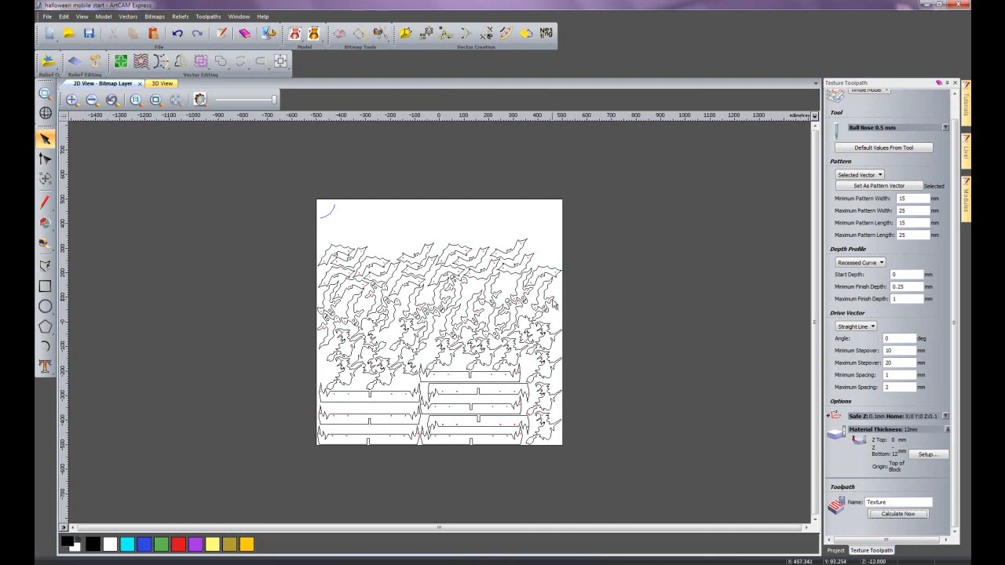
- Inspect the calculated texture toolpath in the 3D view from above
left_click(154, 83)
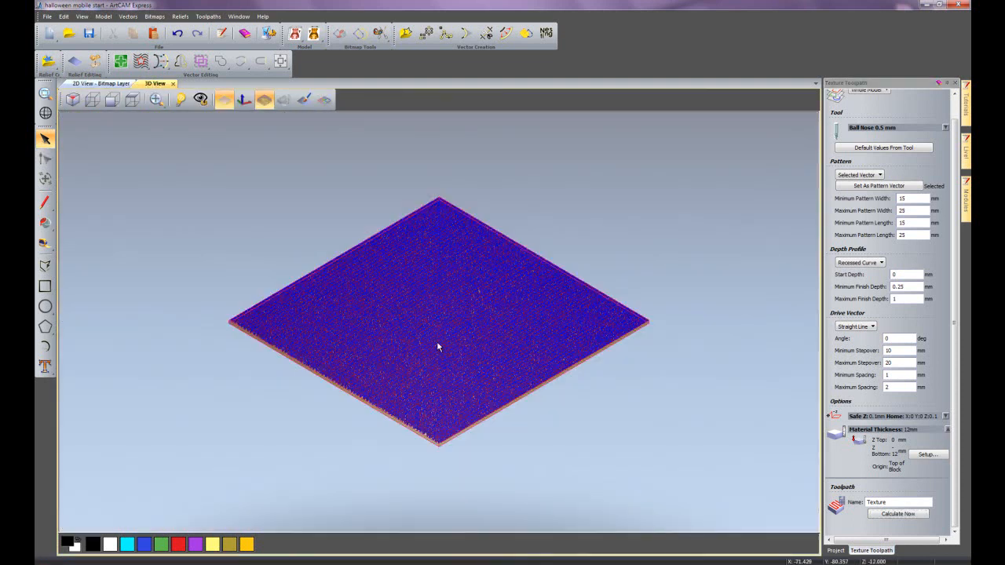
left_click_drag(618, 407, 603, 432)
left_click_drag(366, 325, 325, 352)
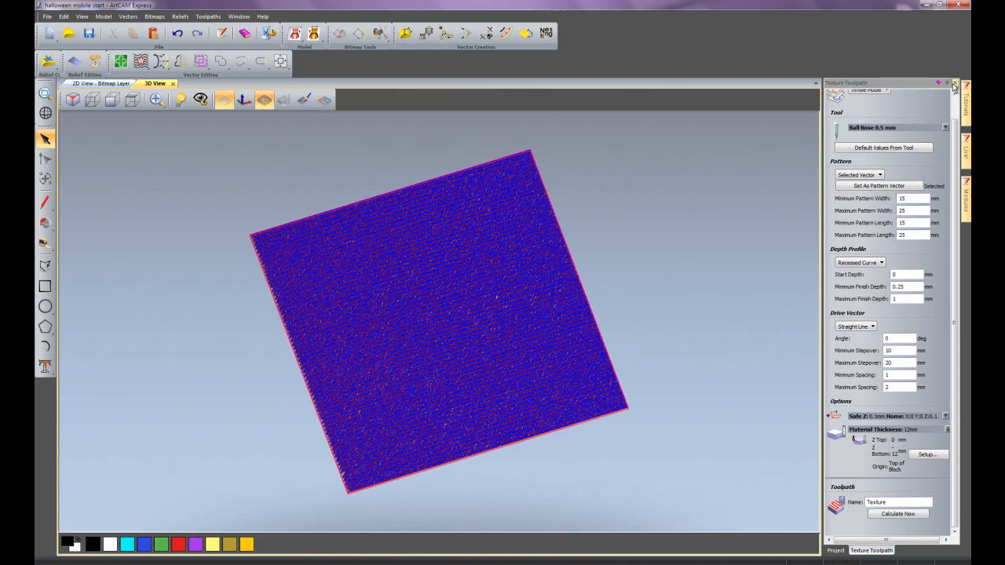
- Close the Texture Toolpath settings and simulate all toolpaths
left_click(955, 84)
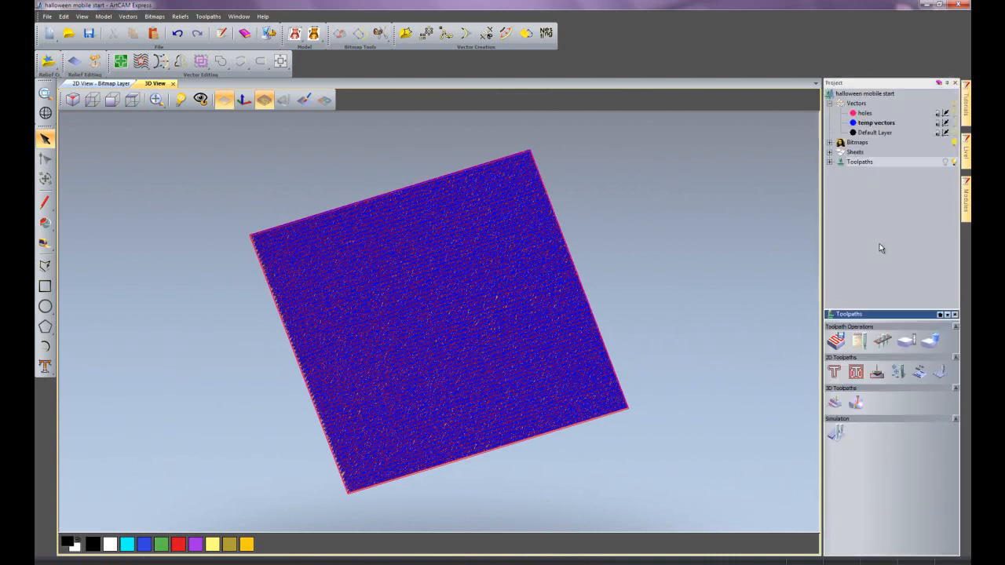
right_click(862, 163)
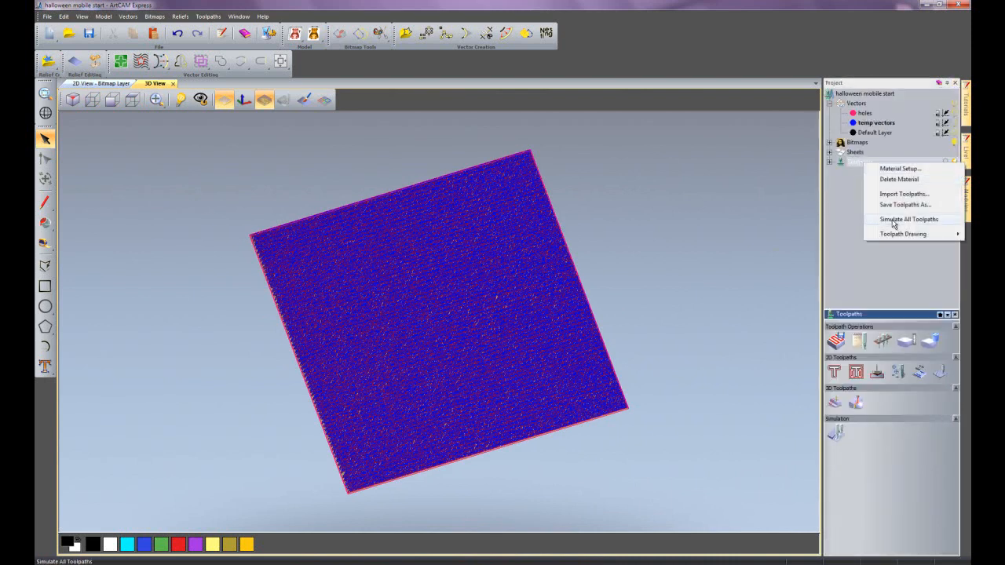
left_click(893, 220)
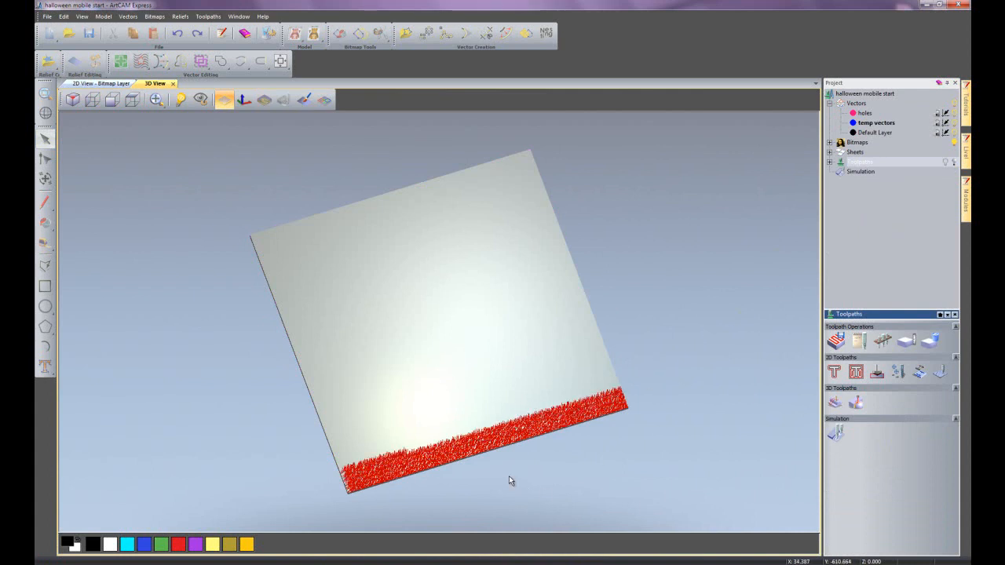
- Examine the simulated texture on the sheet, from a close-up of the cuts to the whole surface
scroll(476, 473, "up", 3)
middle_click_drag(460, 470, 468, 290)
scroll(378, 290, "up", 5)
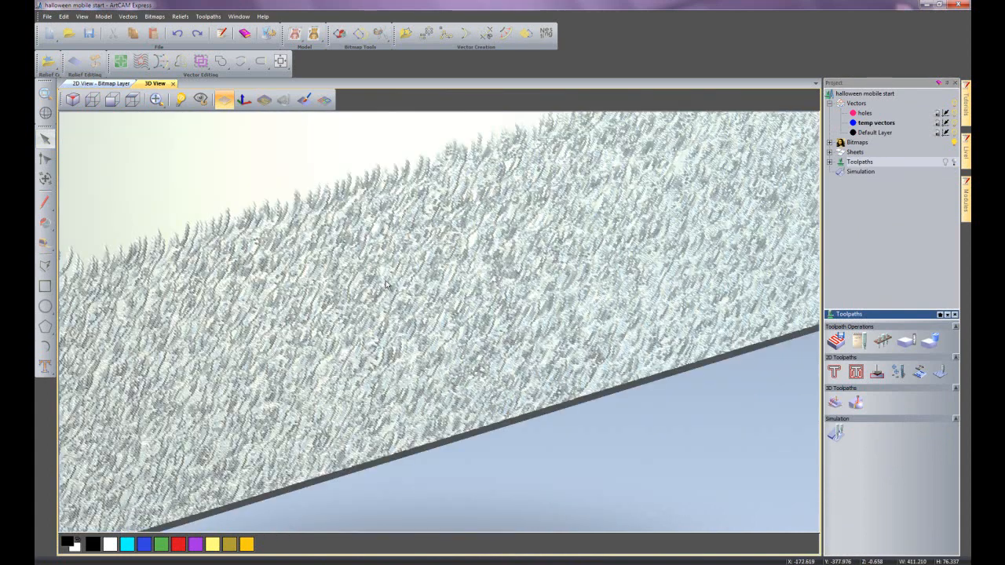
scroll(386, 281, "up", 1)
middle_click_drag(385, 281, 421, 414)
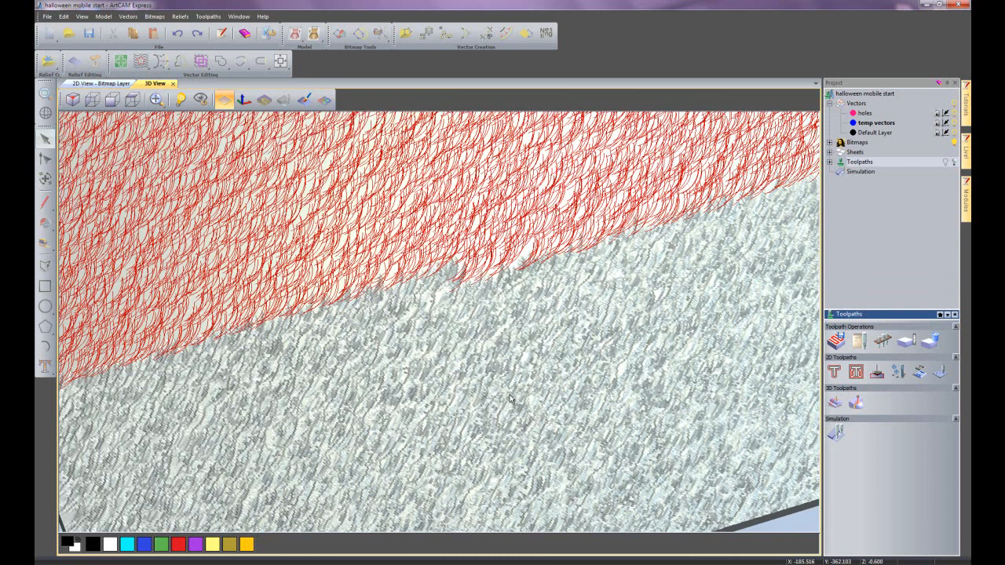
scroll(521, 358, "down", 3)
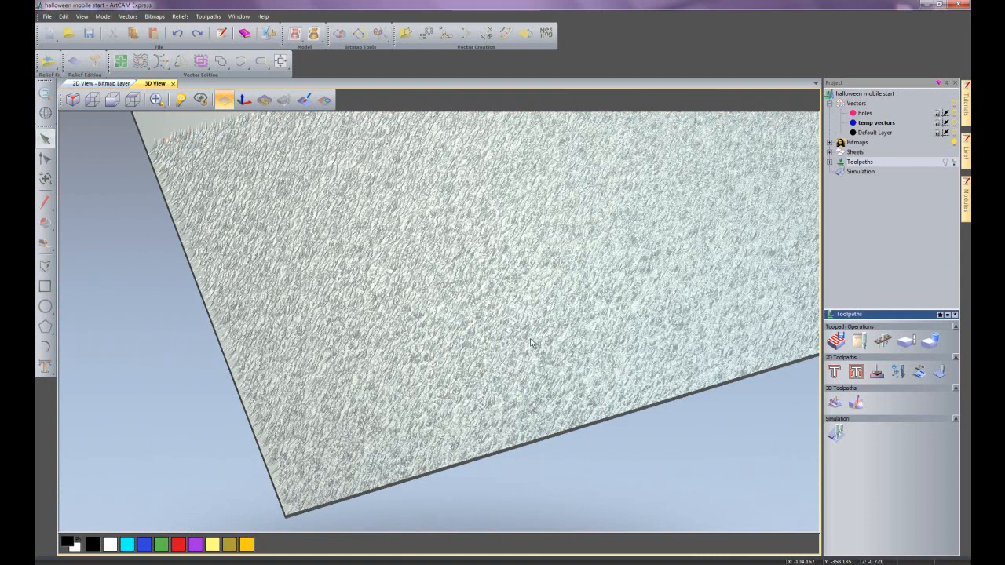
middle_click_drag(559, 244, 499, 389)
scroll(527, 313, "down", 1)
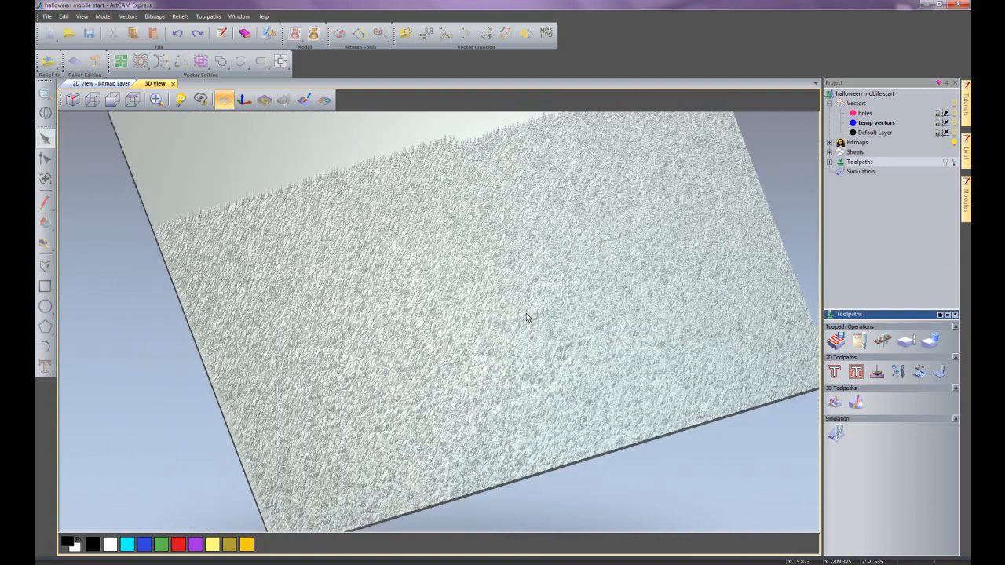
scroll(526, 313, "down", 1)
left_click_drag(548, 289, 529, 333)
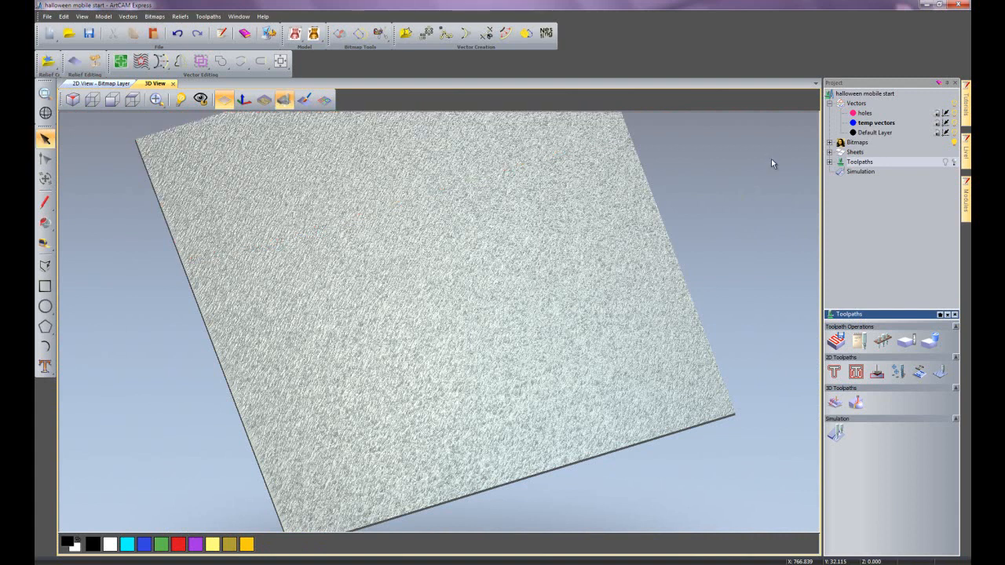
left_click_drag(655, 232, 652, 315)
- Display the vectors over the simulated sheet in the 3D view and make Default Layer active
left_click(324, 99)
left_click(747, 235)
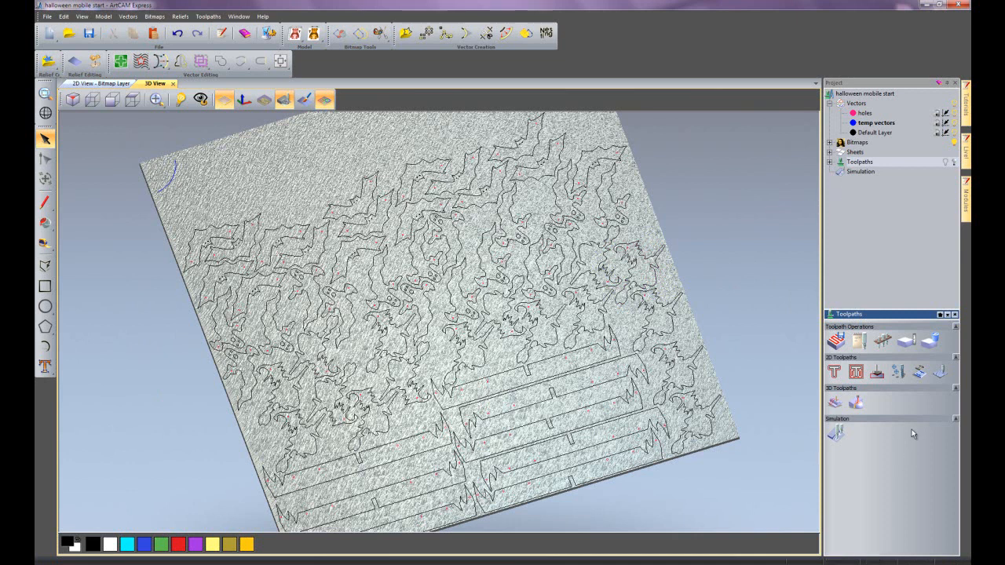
left_click(866, 133)
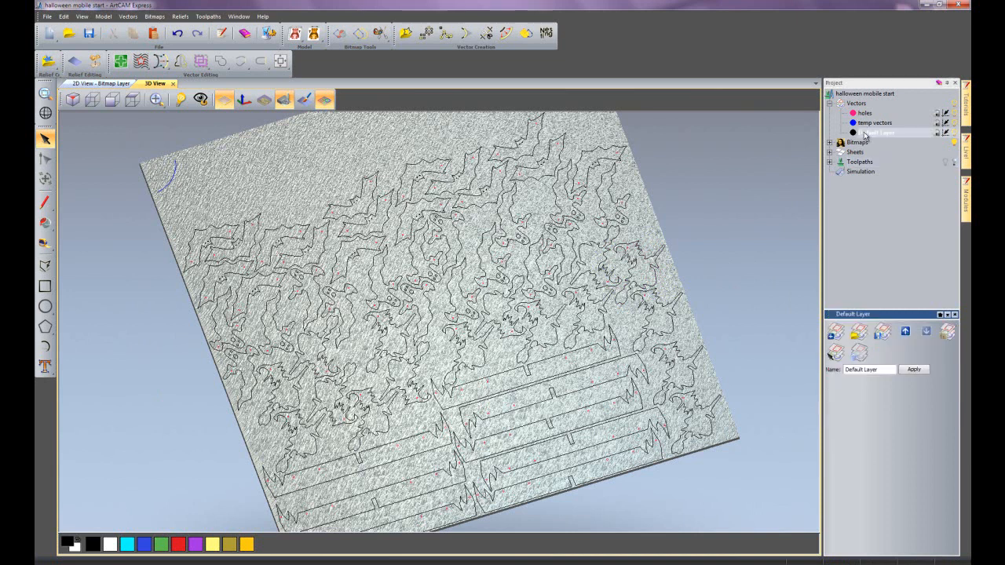
- Start a drilling toolpath for the holes layer with a finish depth of 12.1 mm
left_click(860, 162)
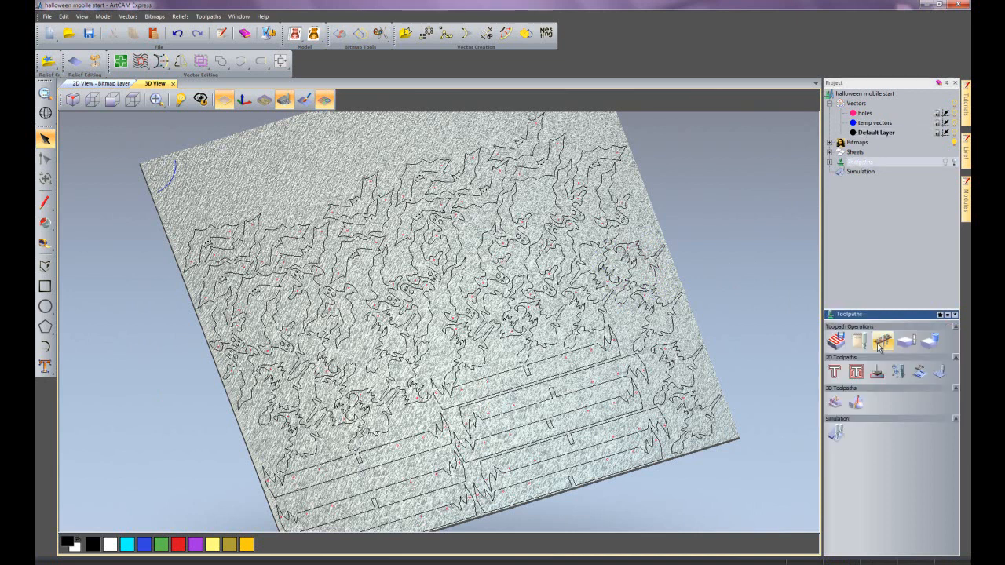
left_click(899, 372)
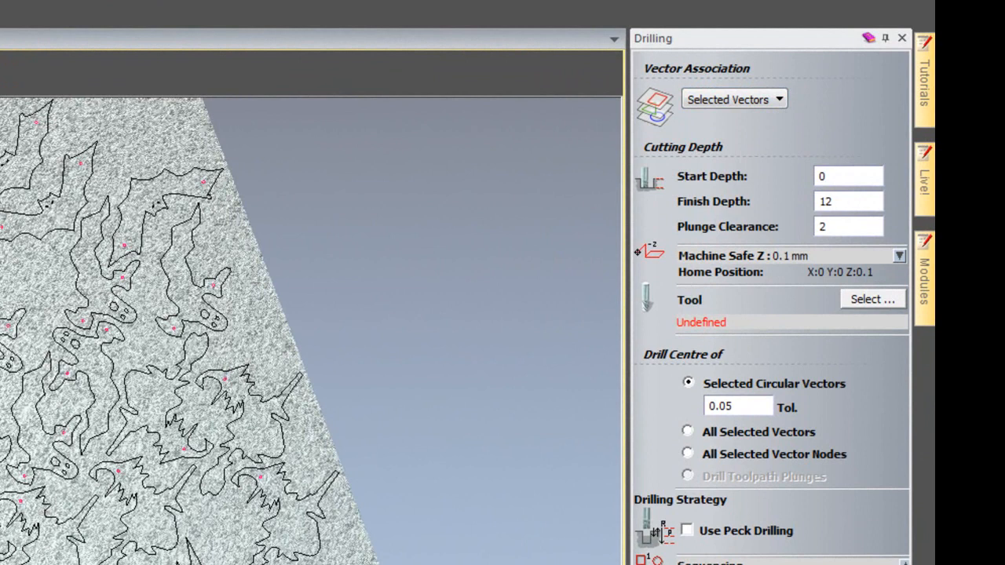
left_click(778, 102)
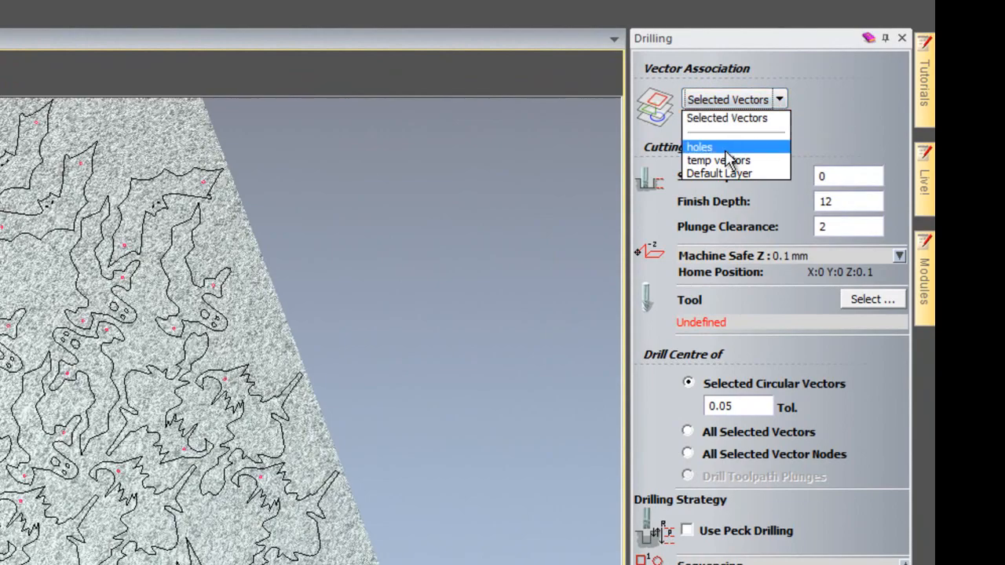
left_click(725, 150)
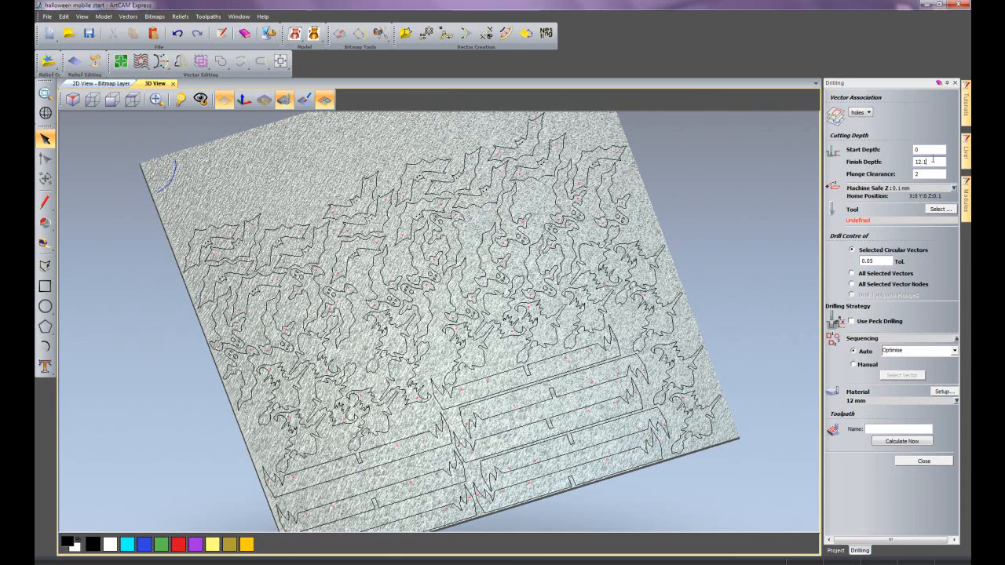
- Assign the End Mill 3 mm tool to the drilling toolpath, calculate it and close its settings
left_click(940, 210)
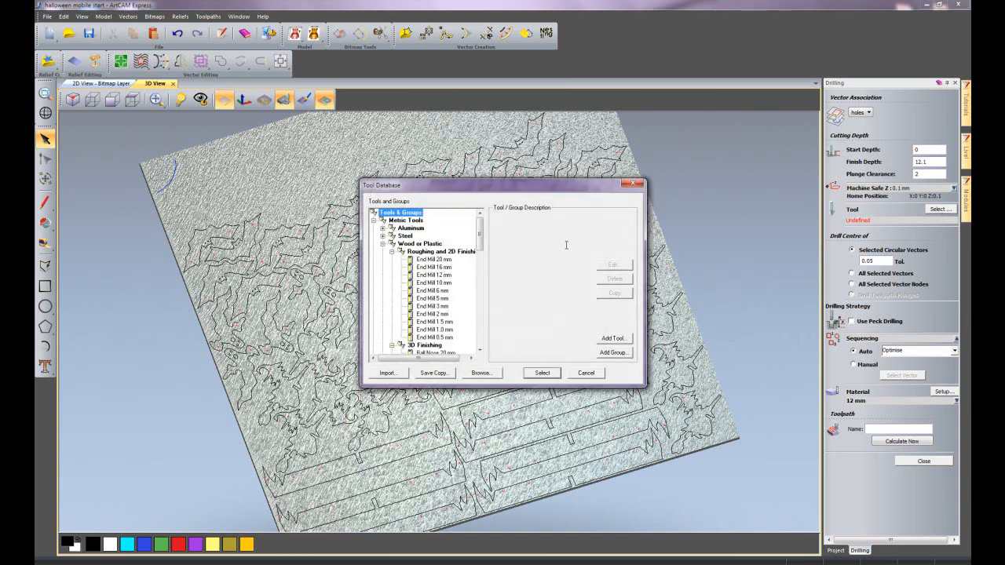
scroll(481, 244, "down", 1)
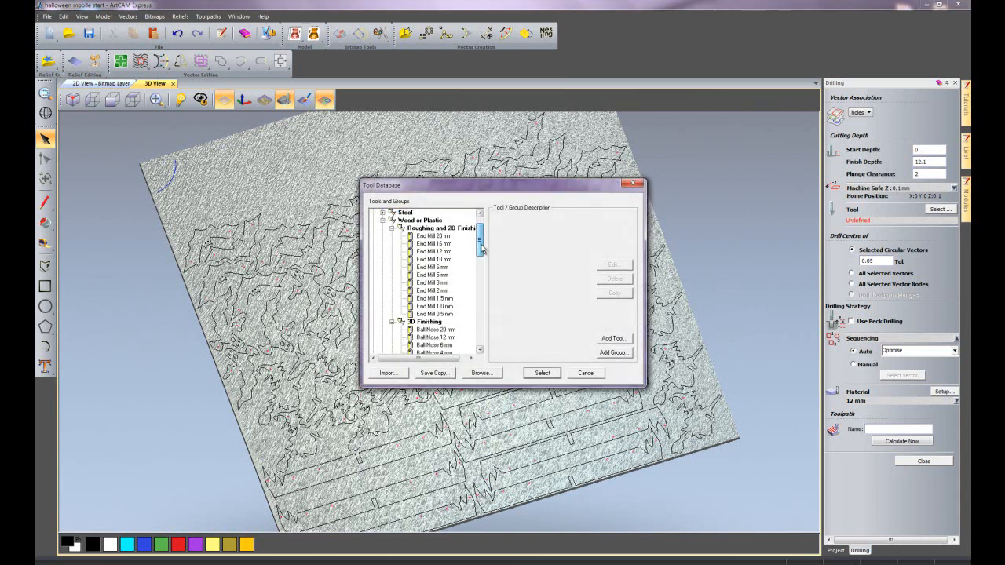
left_click(437, 285)
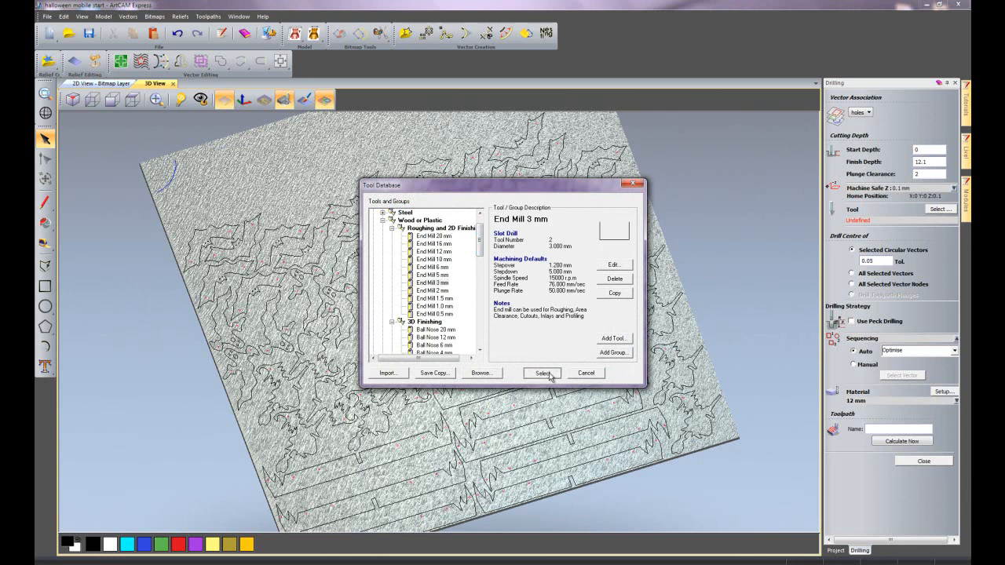
left_click(542, 373)
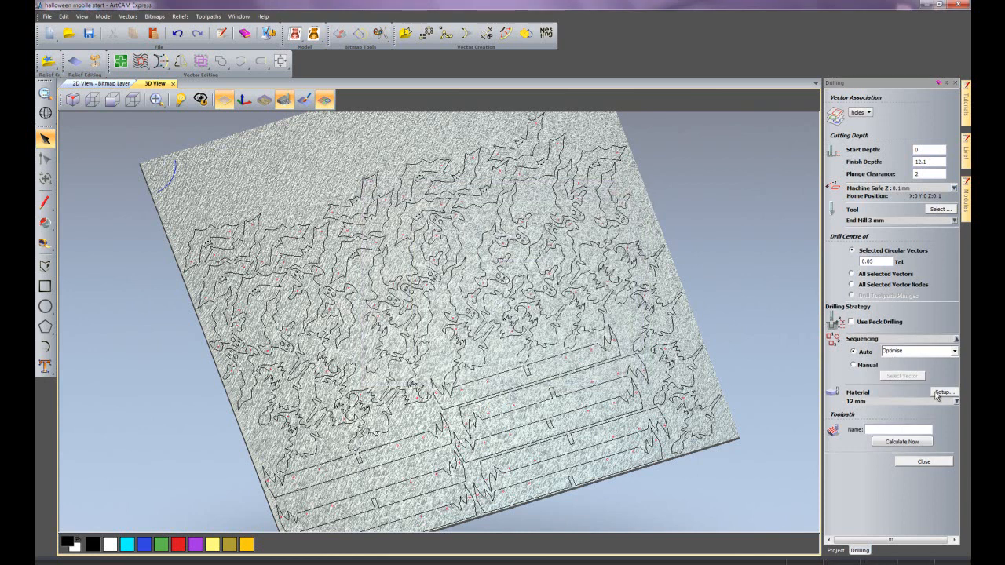
left_click(913, 444)
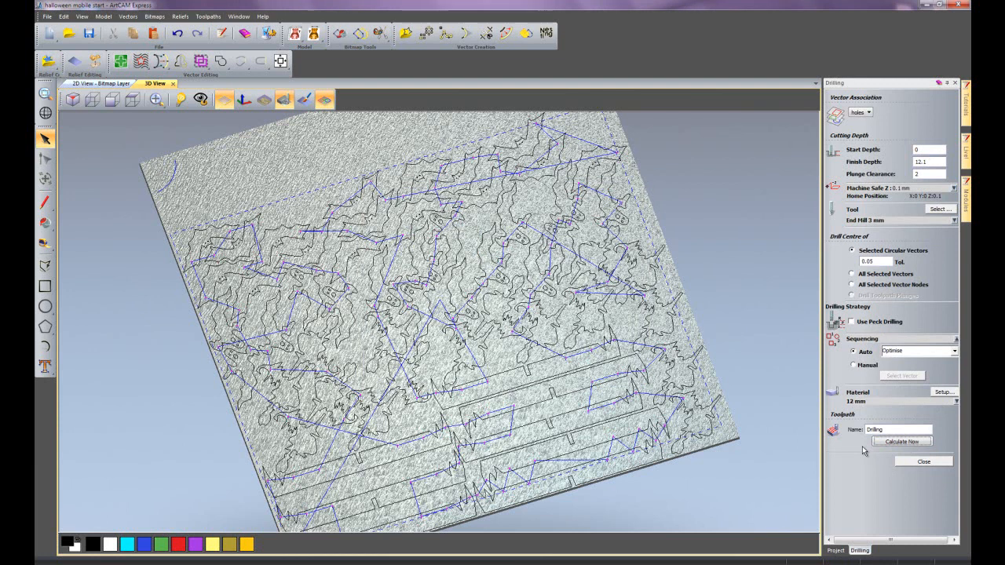
left_click(955, 82)
- Start an outside profile toolpath for the Default Layer vectors with a finish depth of 12.1 mm
left_click(849, 162)
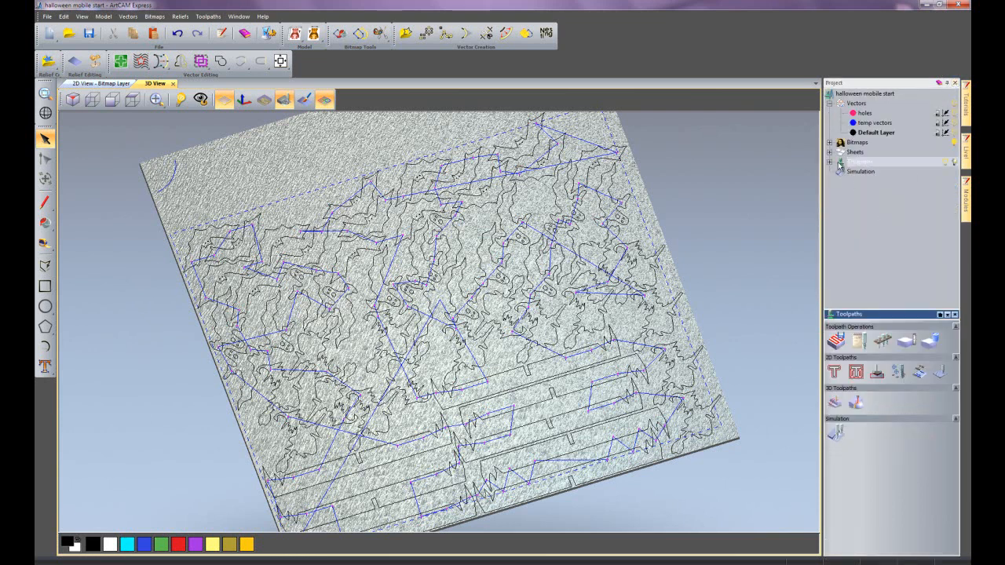
left_click(837, 374)
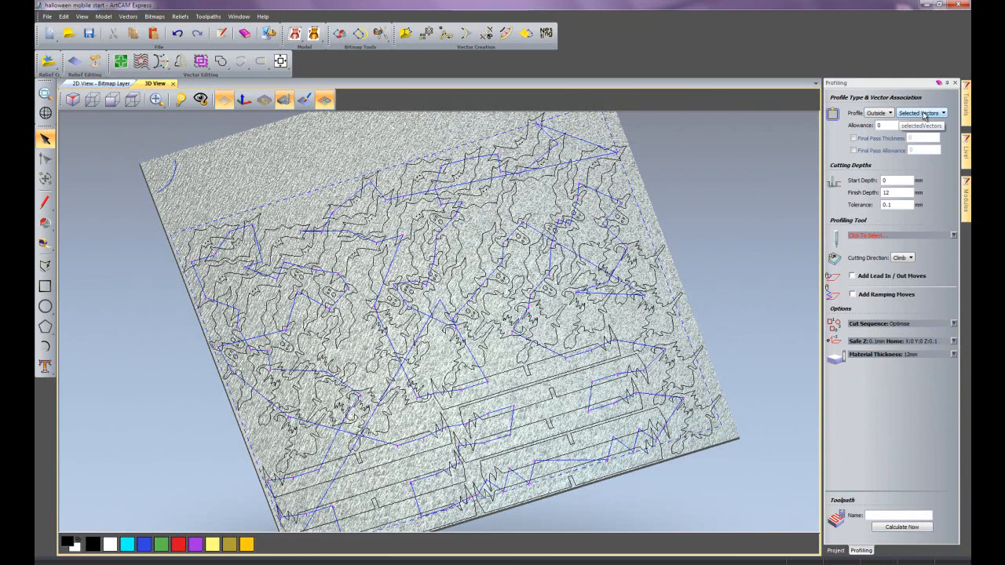
left_click(924, 116)
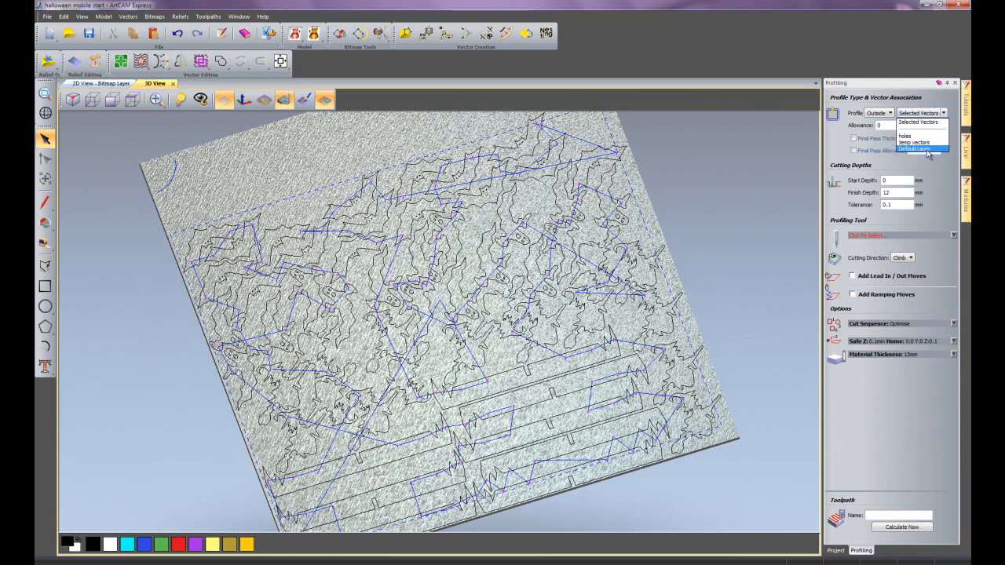
left_click(929, 149)
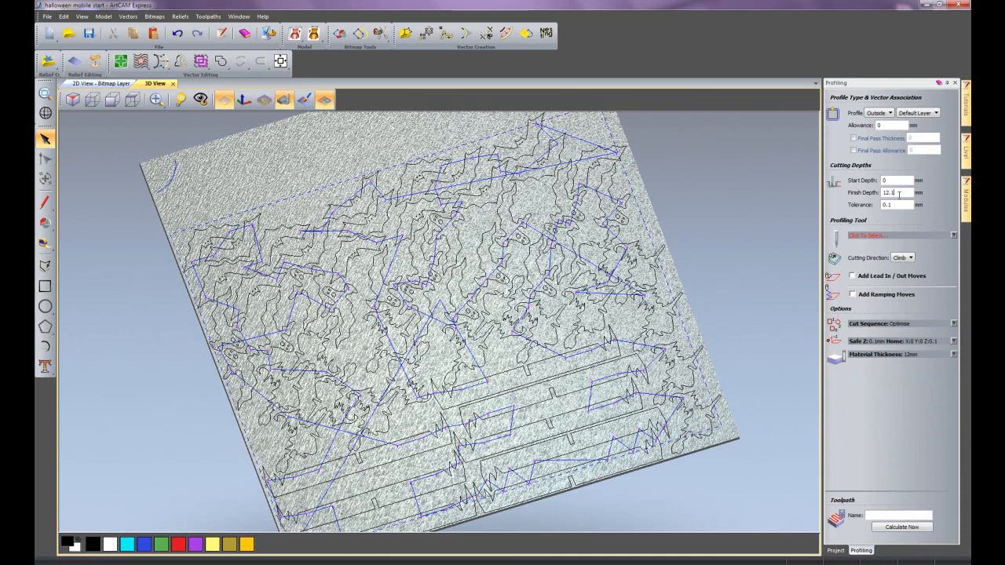
- Assign the End Mill 3 mm tool to the profile toolpath, calculate it and close its settings
left_click(874, 237)
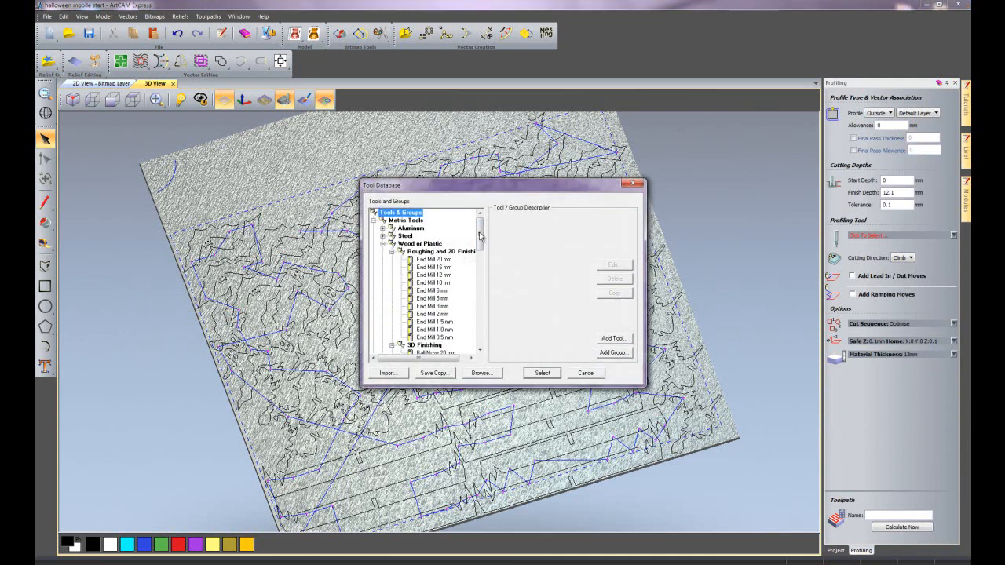
left_click(433, 306)
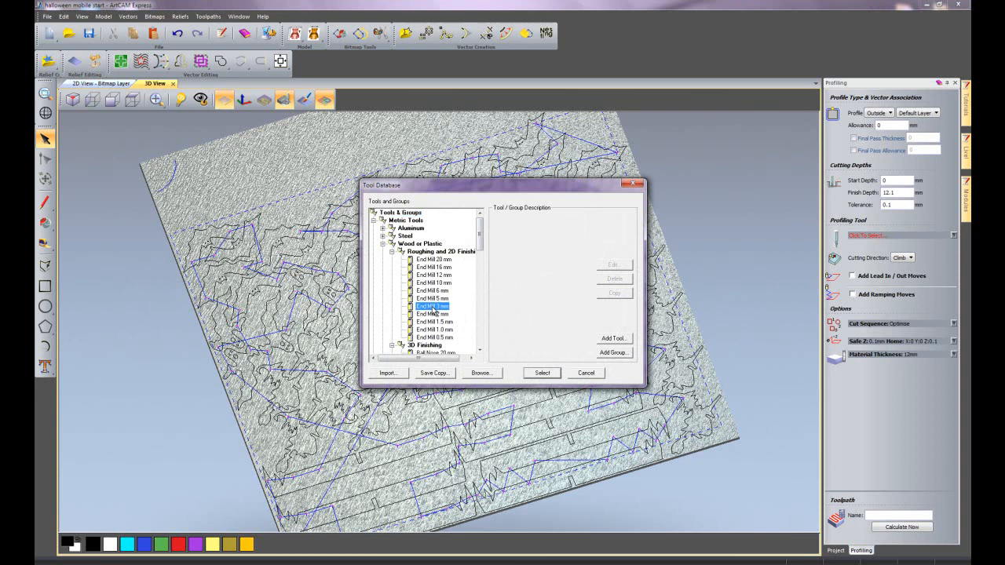
left_click(535, 374)
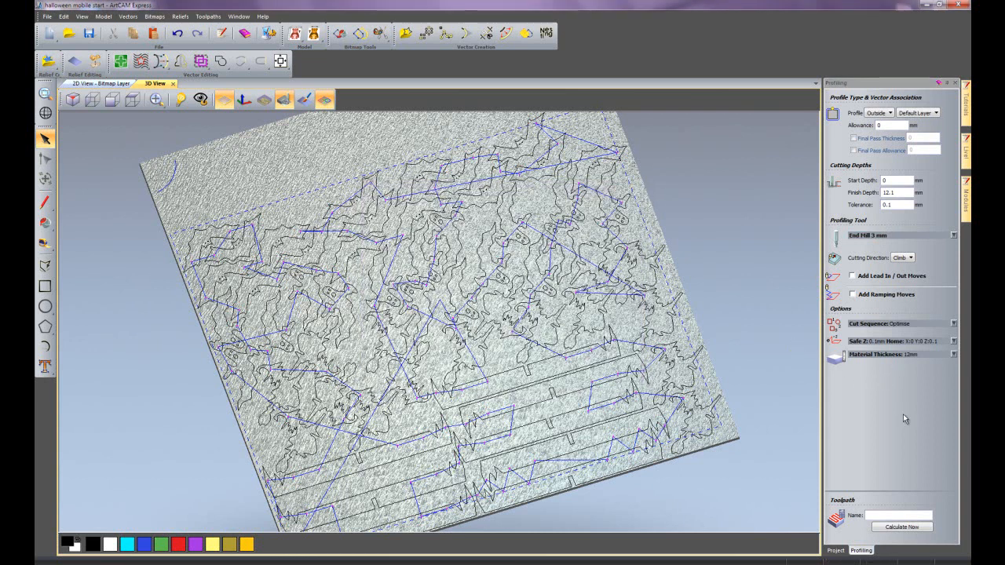
left_click(905, 528)
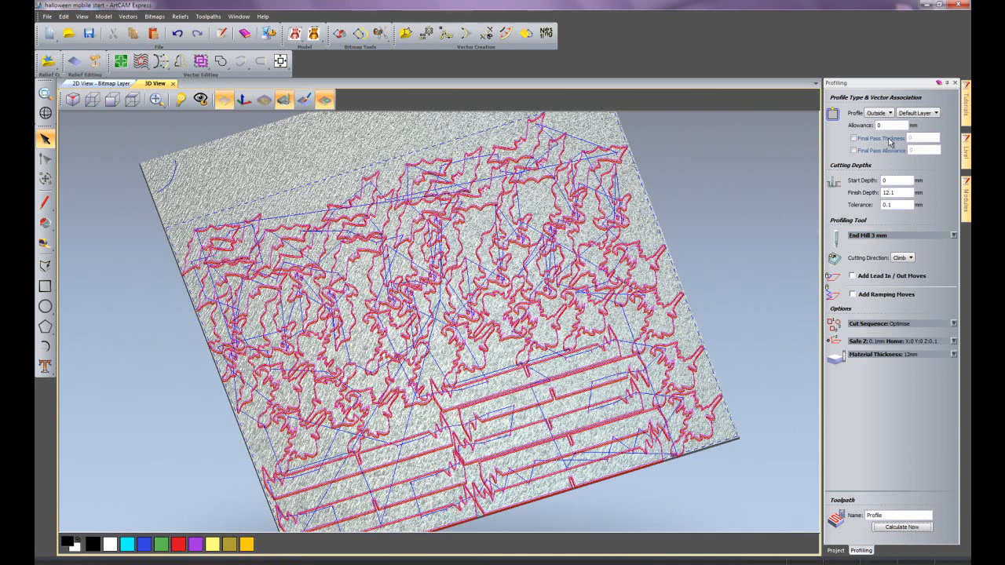
left_click(954, 82)
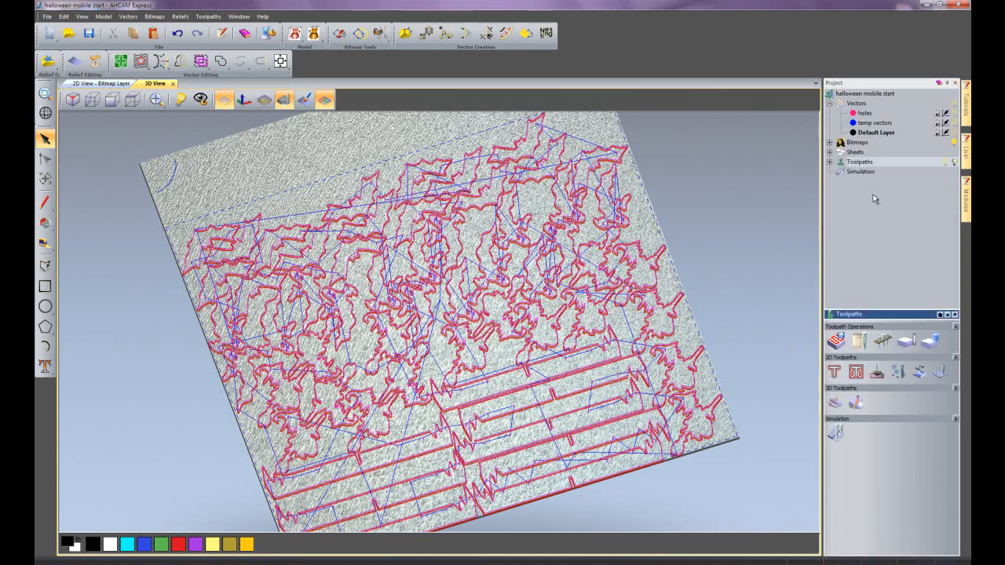
- Create one bridge per shape on the End Mill 3 mm profile toolpath in the 2D view, placed on the start point
left_click(830, 162)
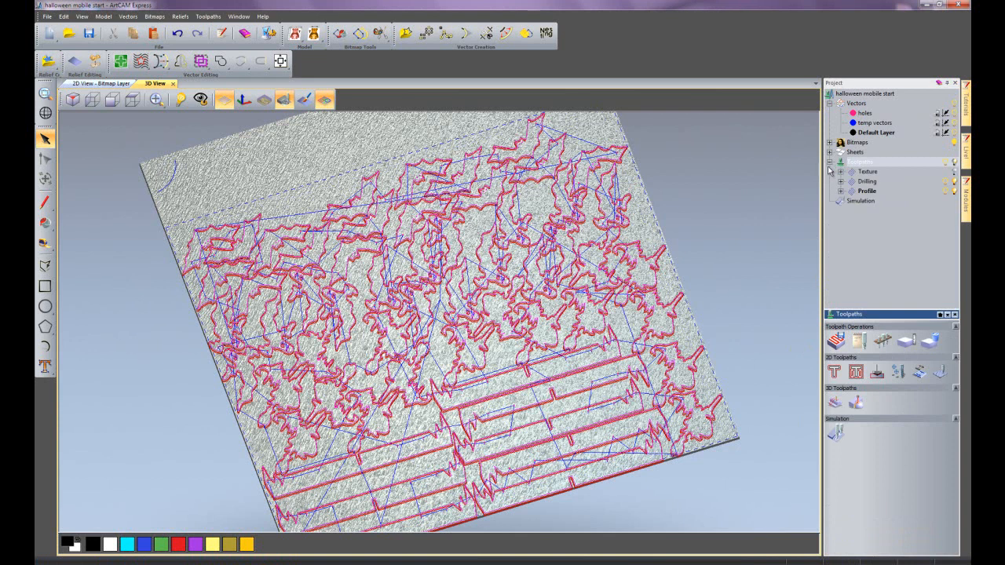
left_click(119, 81)
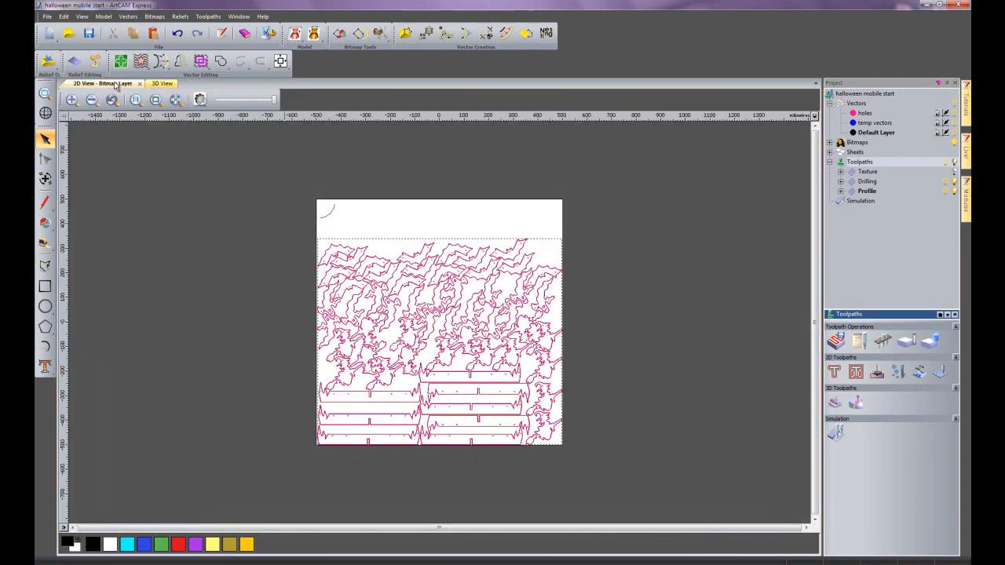
scroll(477, 451, "up", 3)
scroll(478, 451, "up", 2)
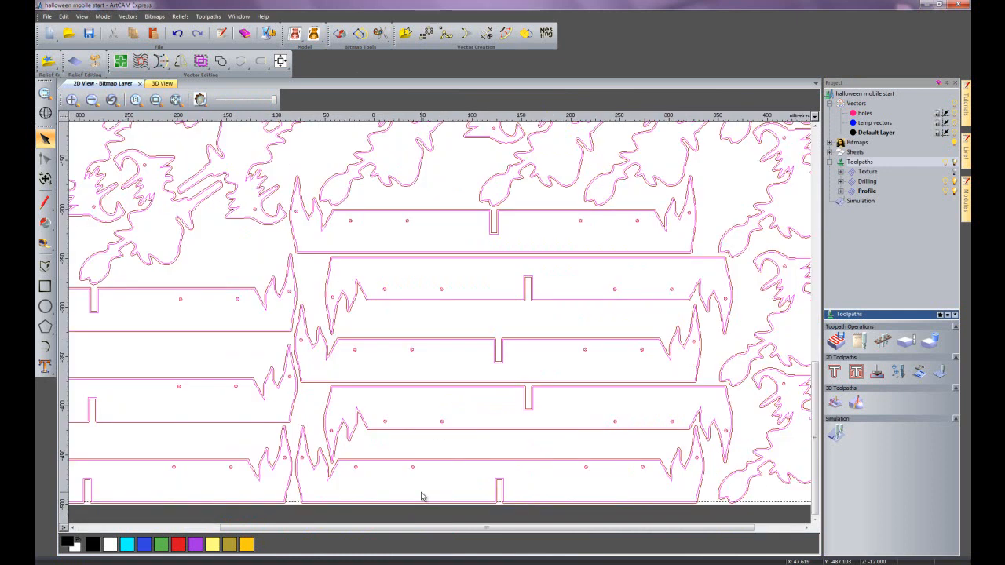
left_click(850, 192)
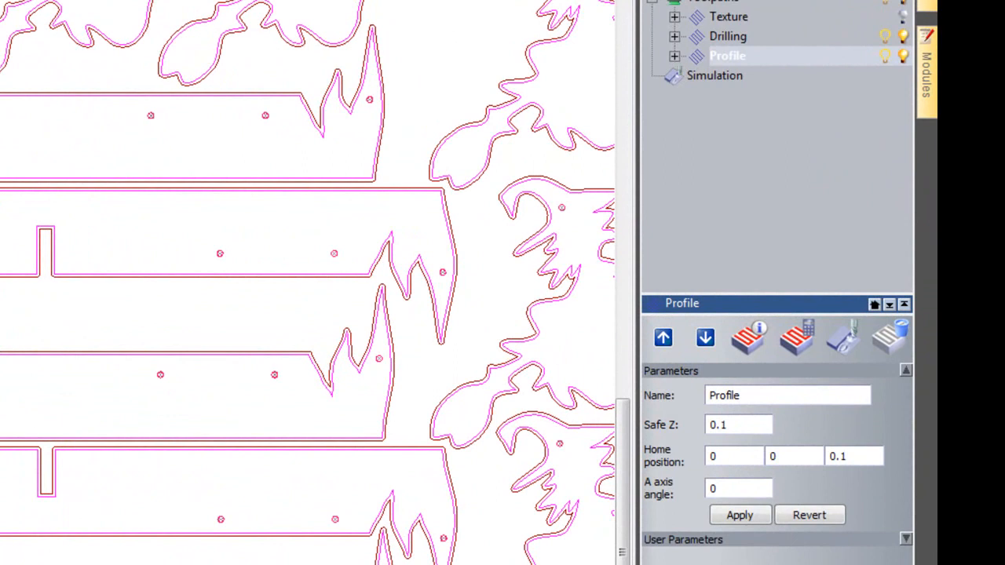
left_click(675, 56)
left_click(754, 75)
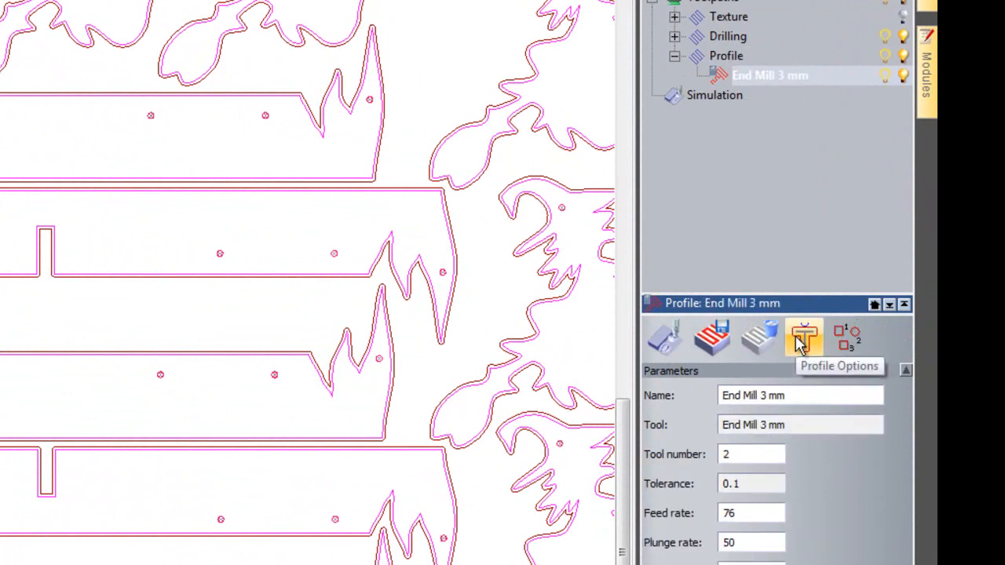
left_click(801, 343)
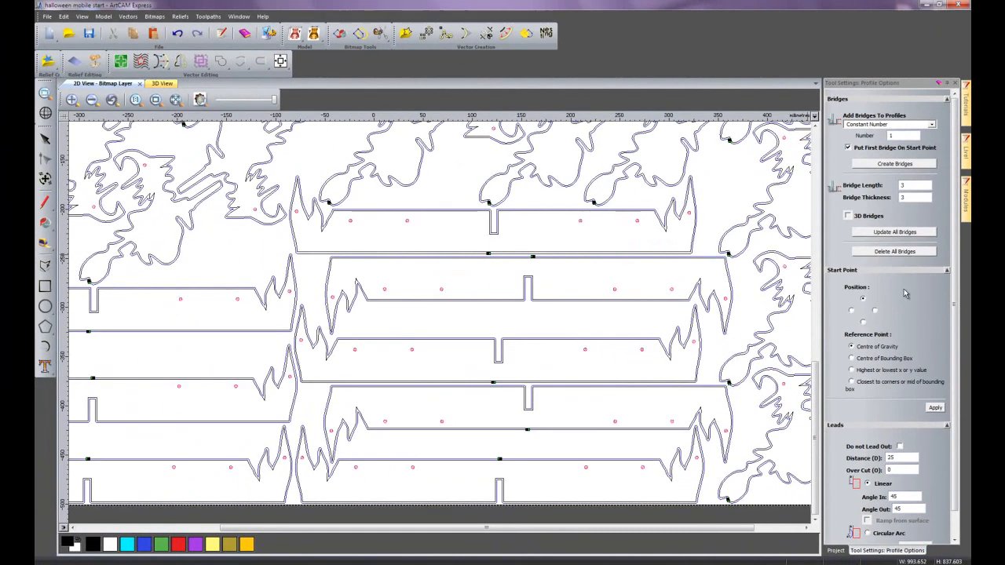
left_click(896, 164)
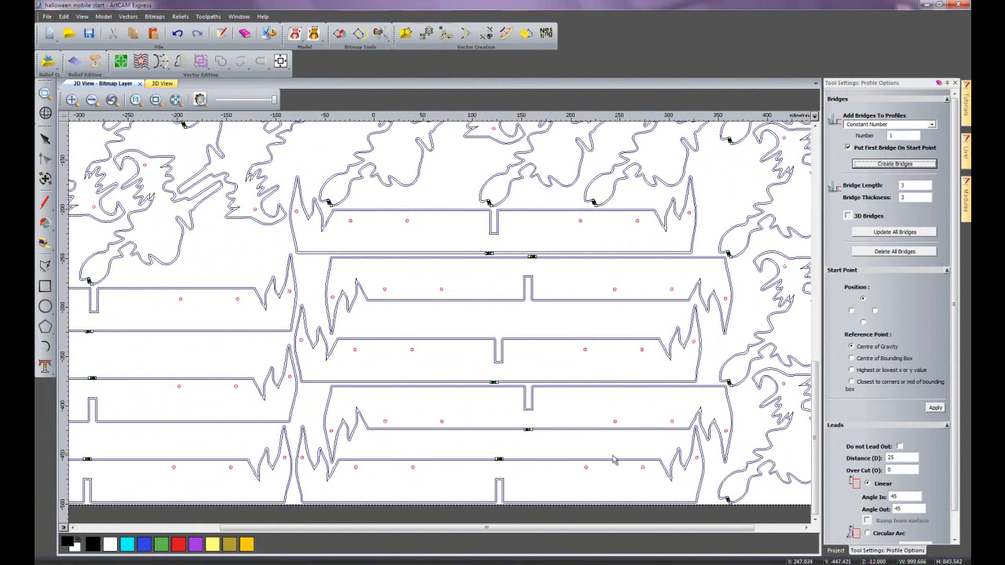
- Reposition the bridges on two bar edges near the sheet's lower edge, one about 67 mm right and the other about 62 mm left
scroll(510, 462, "up", 2)
scroll(429, 409, "up", 2)
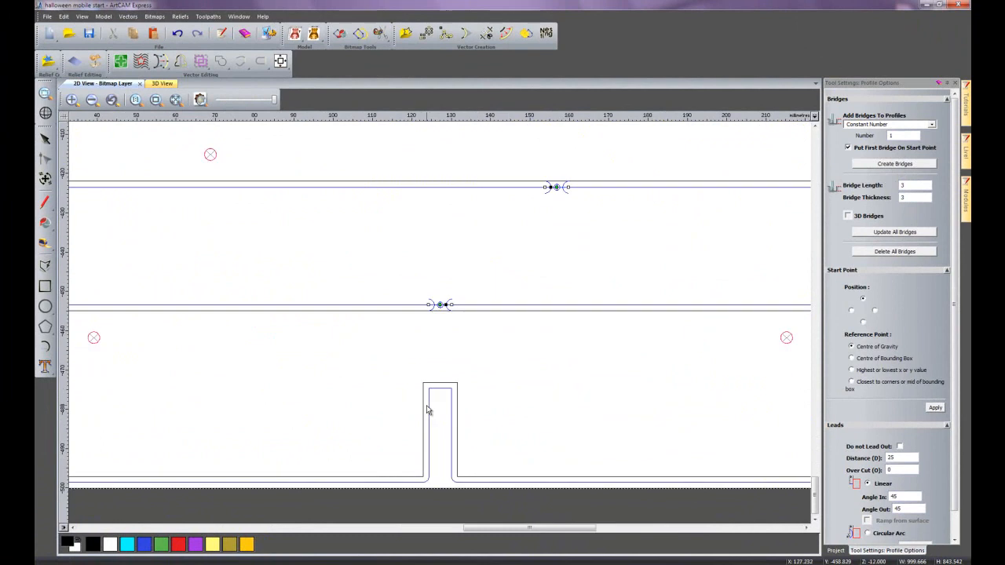
left_click_drag(442, 304, 704, 305)
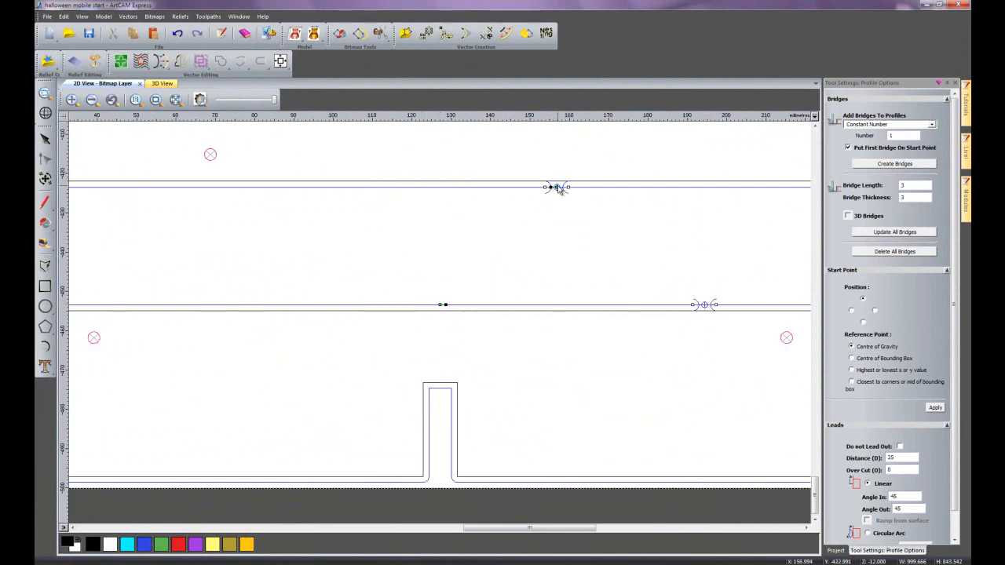
left_click_drag(559, 189, 315, 187)
- Move the bridge at the end of a witch's broom to the broom's upper edge and close the profile options
scroll(562, 281, "down", 3)
scroll(234, 215, "up", 2)
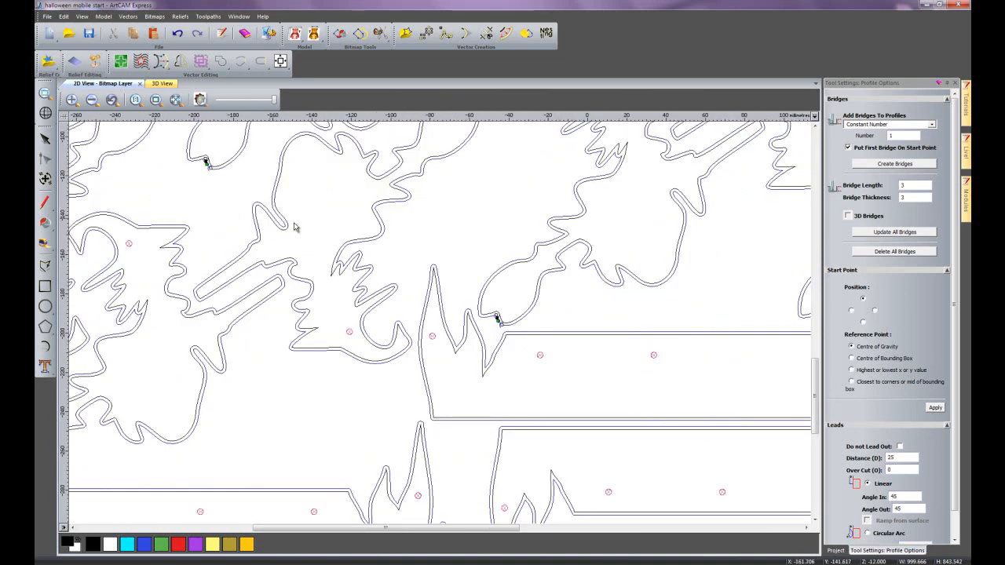
scroll(488, 314, "up", 2)
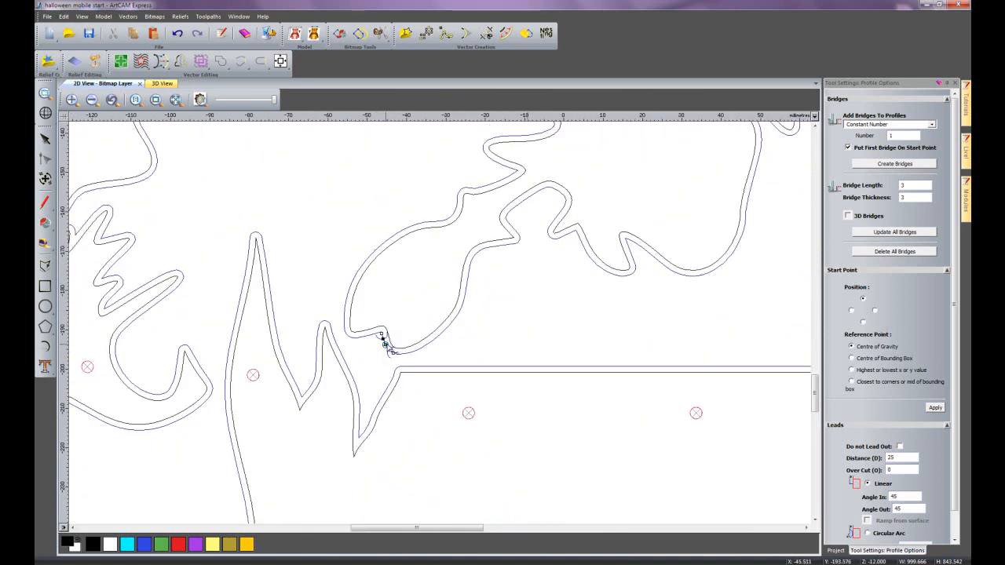
mouse_move(386, 345)
left_mouse_down()
mouse_move(360, 305)
mouse_move(362, 271)
mouse_move(381, 244)
left_mouse_up()
scroll(562, 359, "down", 3)
scroll(563, 353, "down", 2)
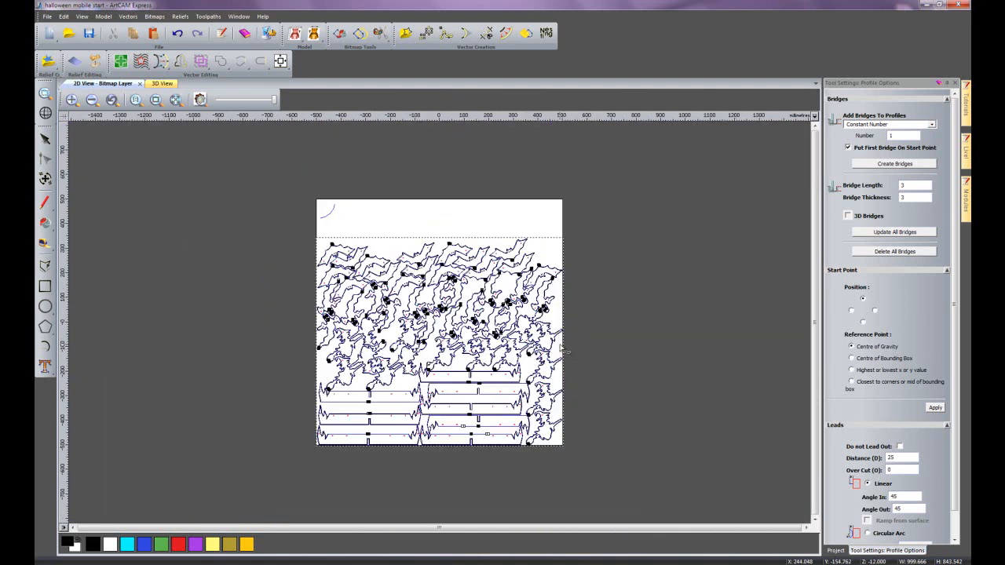
left_click(956, 83)
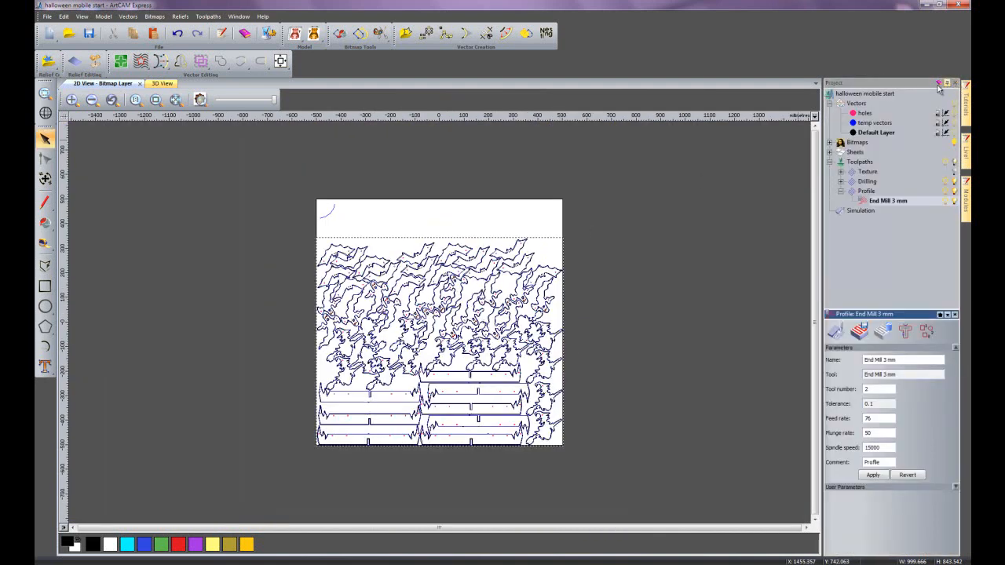
left_click(865, 239)
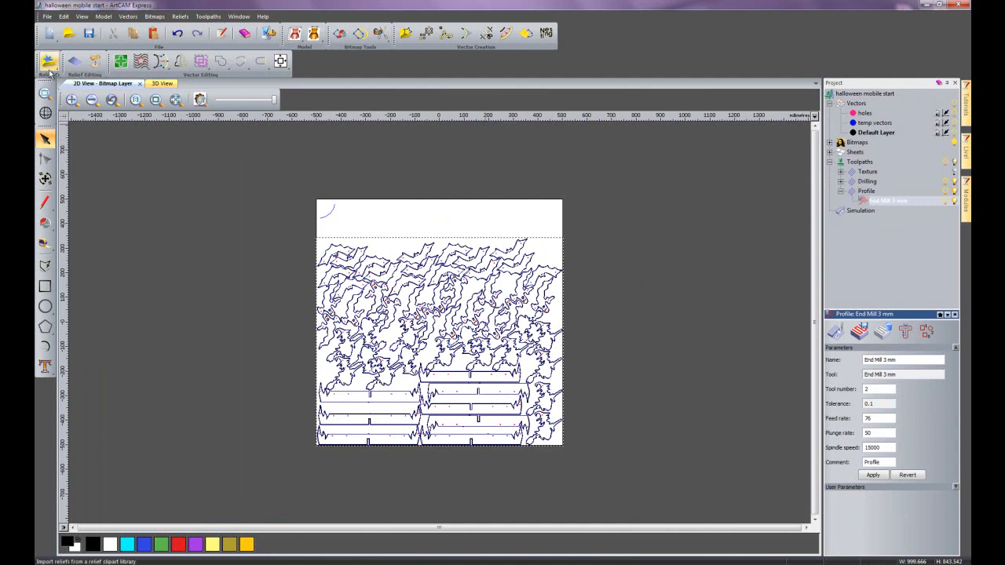
- Simulate the Drilling toolpath on the textured sheet in the 3D view
left_click(155, 84)
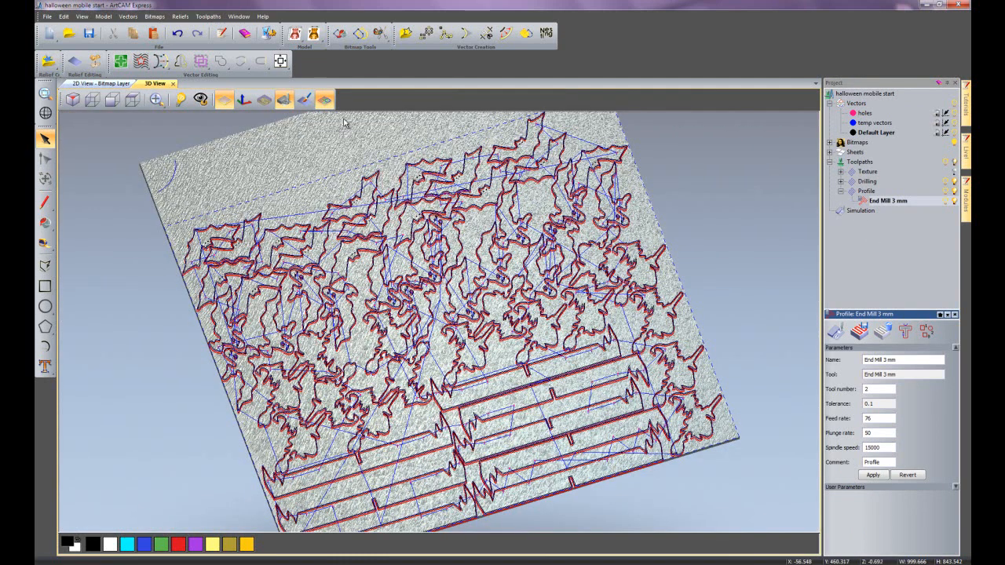
right_click(868, 182)
left_click(905, 237)
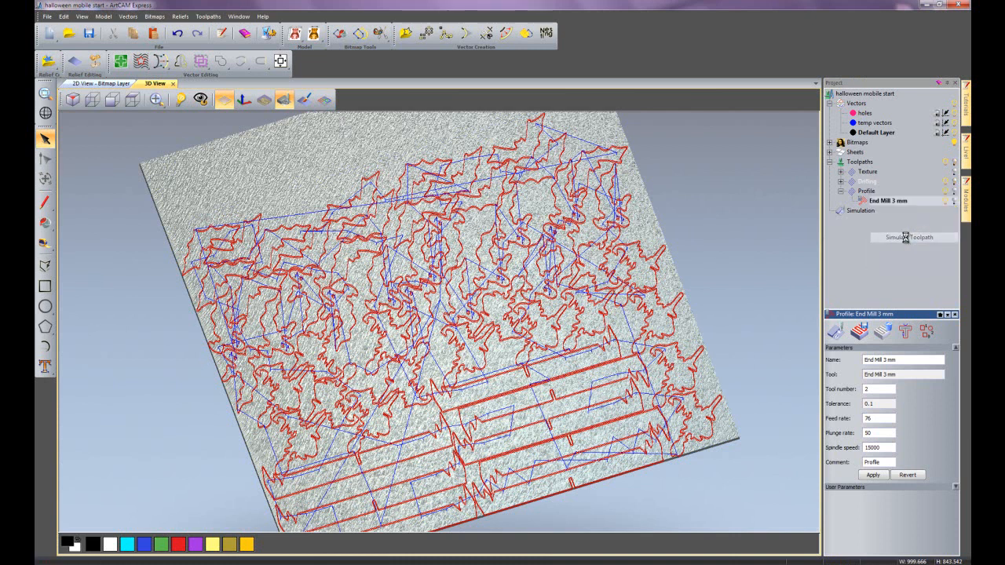
left_click_drag(590, 369, 610, 339)
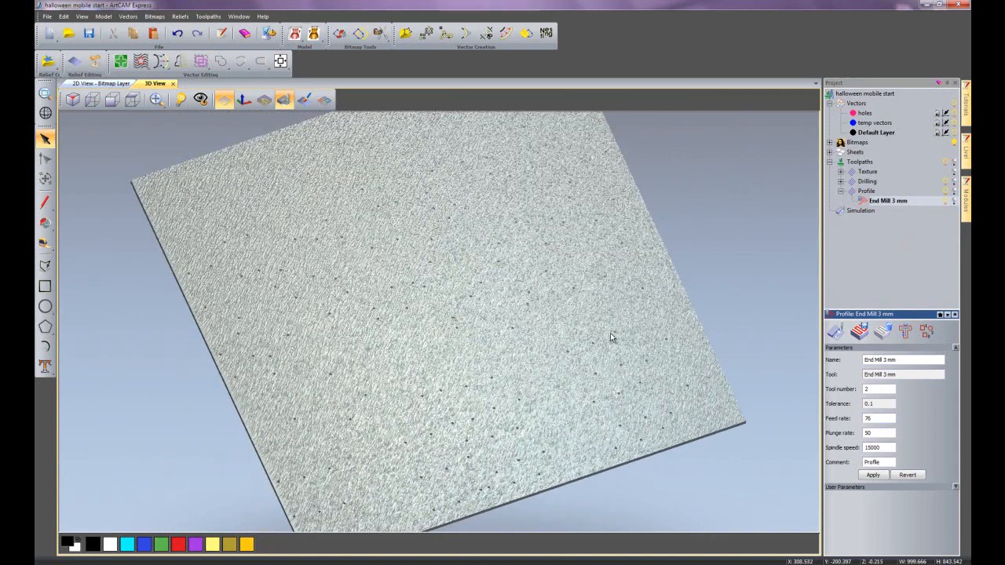
- Simulate the Profile toolpath on the drilled and textured sheet, then collapse its entry in the project tree
right_click(873, 193)
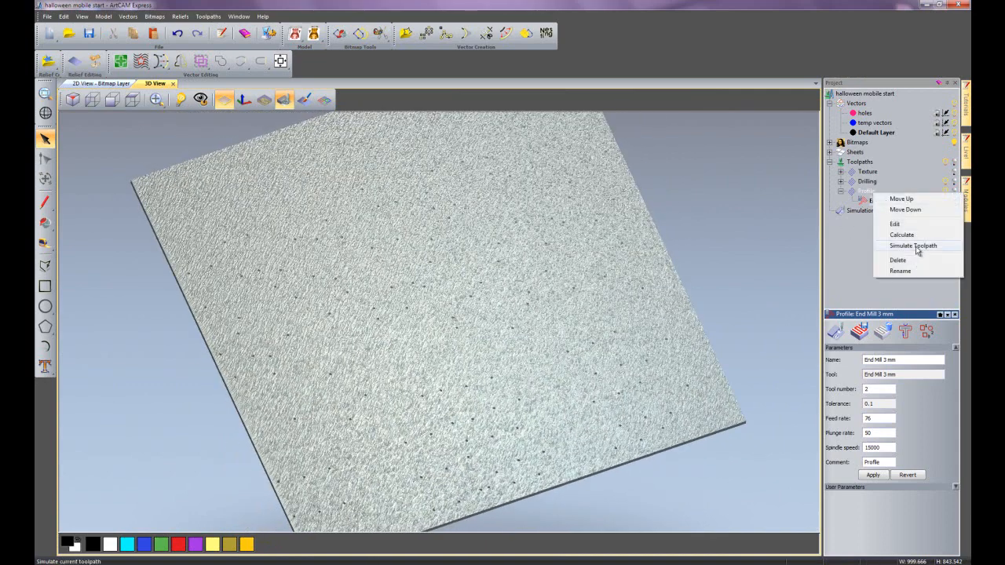
left_click(915, 246)
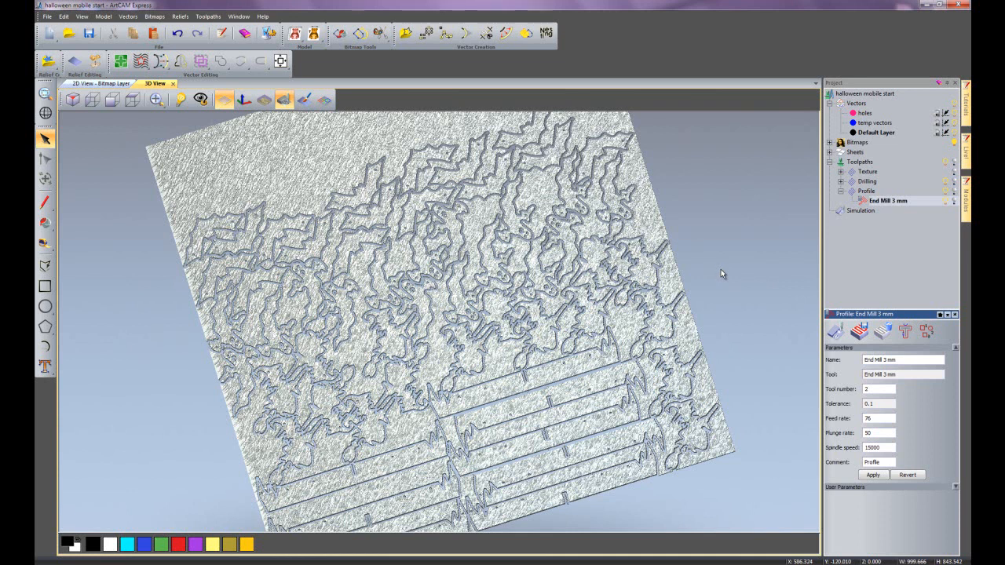
left_click(841, 191)
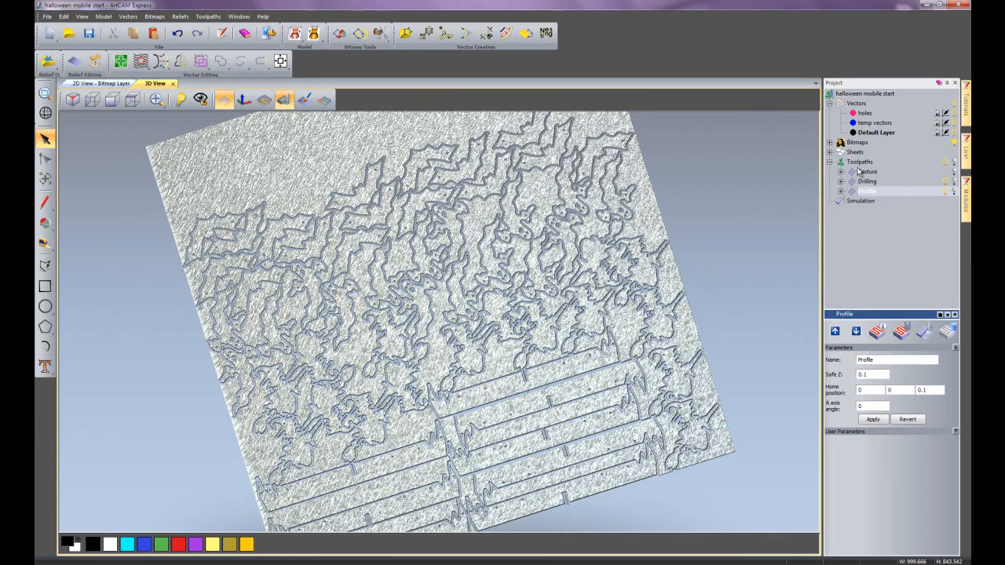
- Set up toolpath saving with only Texture - Ball Nose 0.5 mm in the output file, removing Profile - End Mill 3 mm
right_click(862, 162)
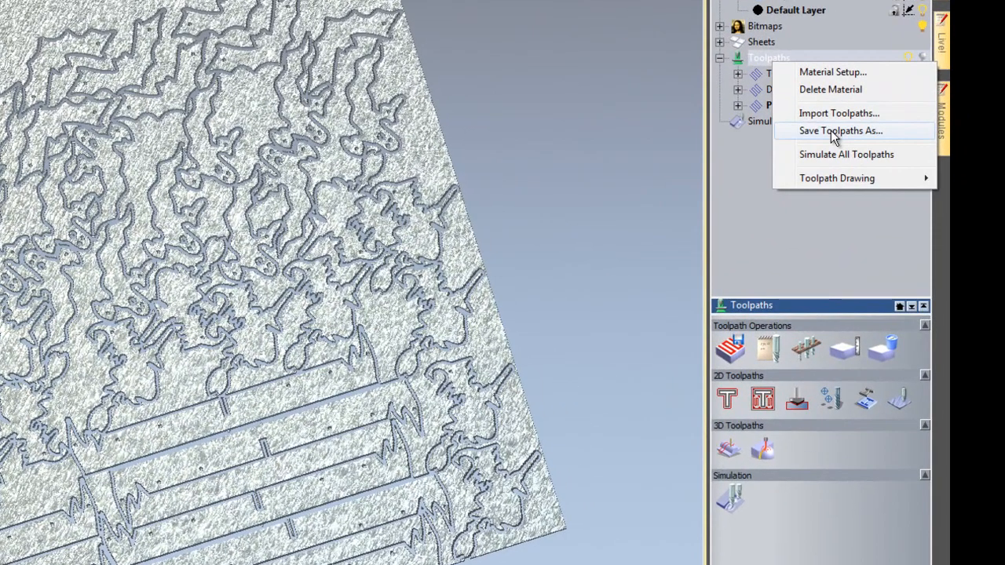
left_click(742, 214)
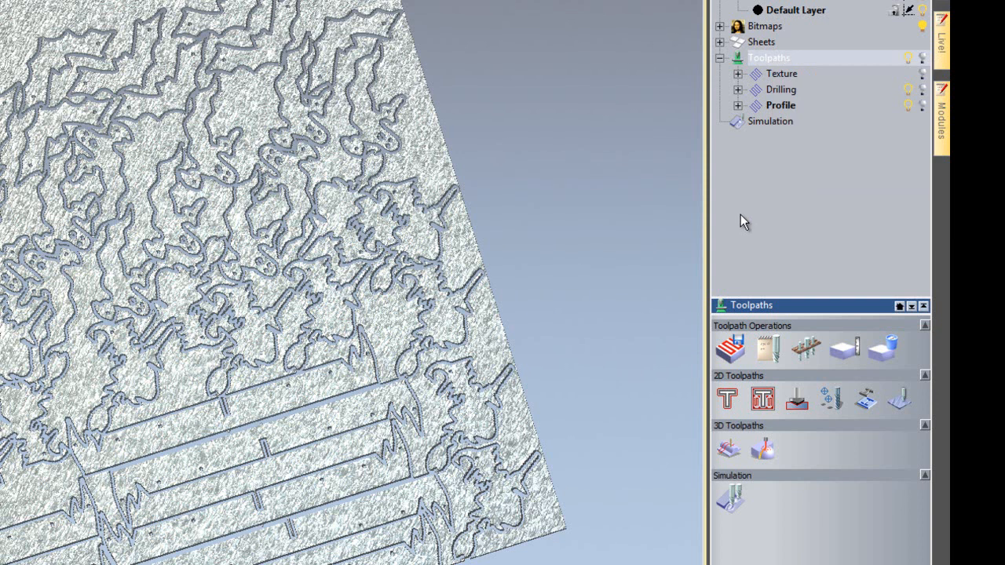
left_click(730, 349)
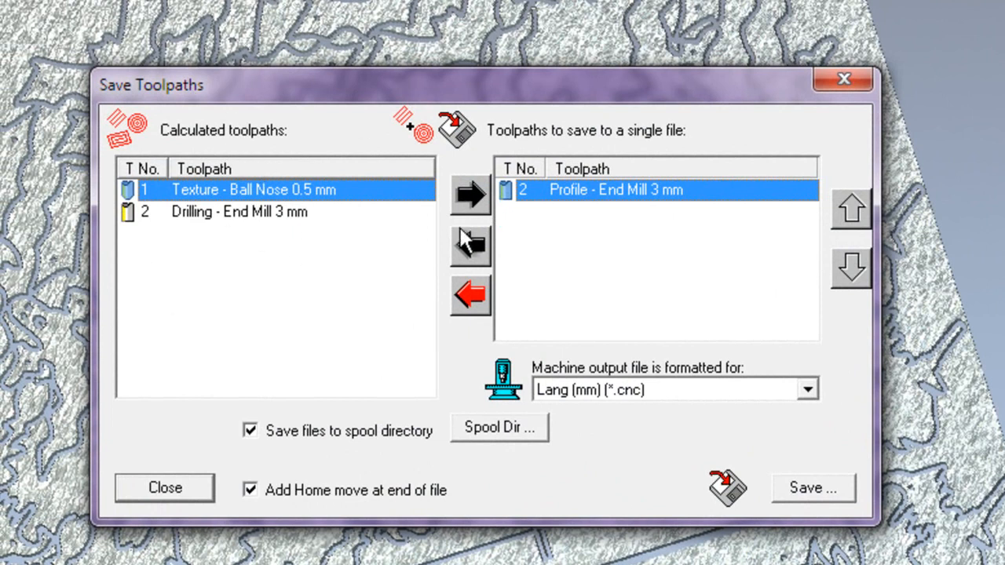
left_click(470, 247)
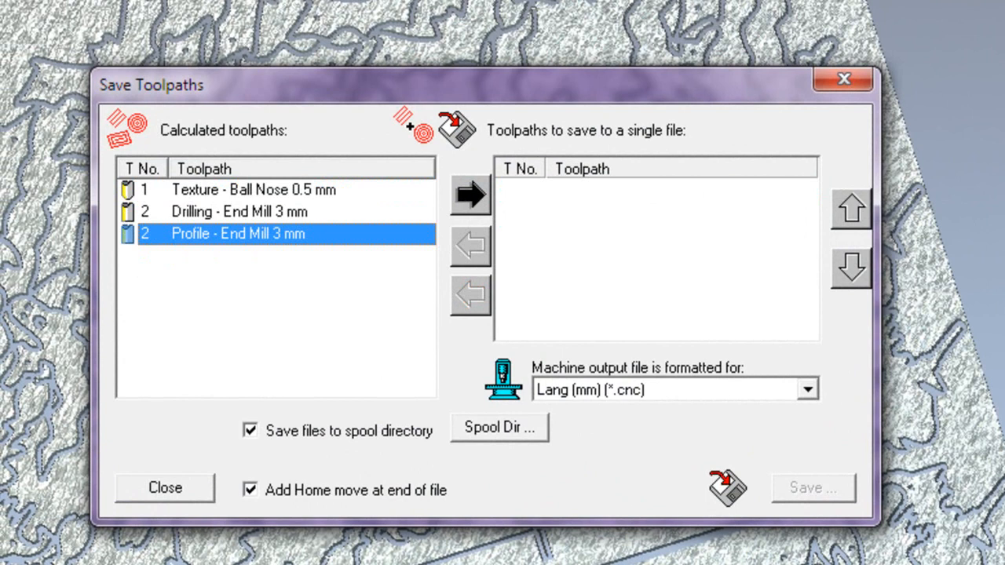
left_click(288, 191)
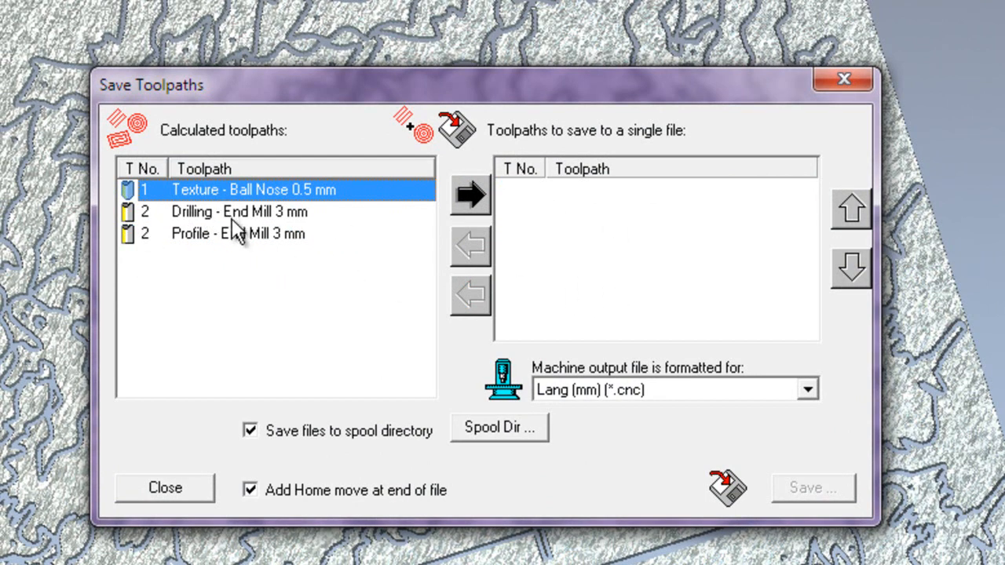
left_click(470, 198)
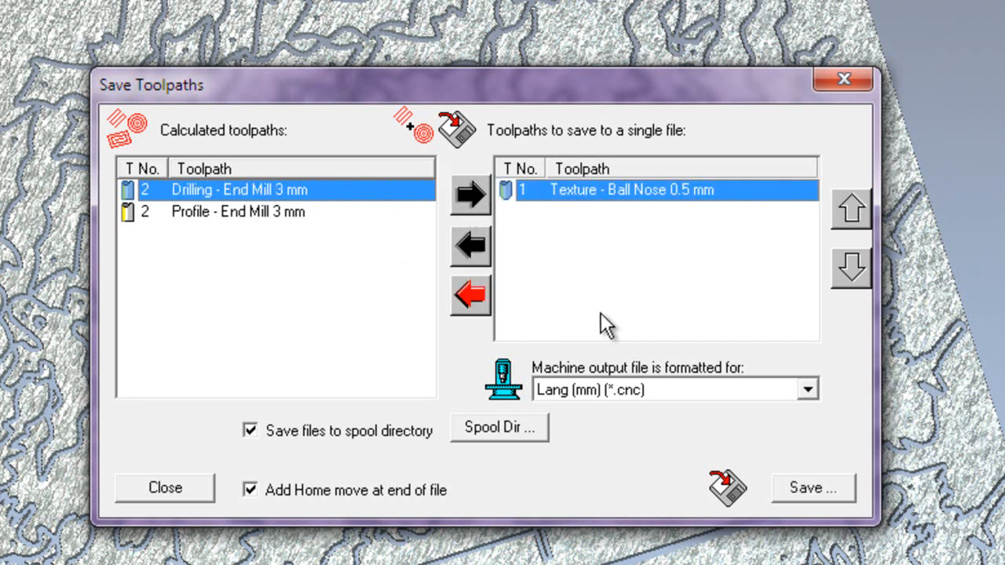
- Set the machine output file format to Mach3gb-Arcs(MM)(*.TAP)
left_click(636, 389)
scroll(626, 540, "down", 4)
scroll(626, 540, "down", 2)
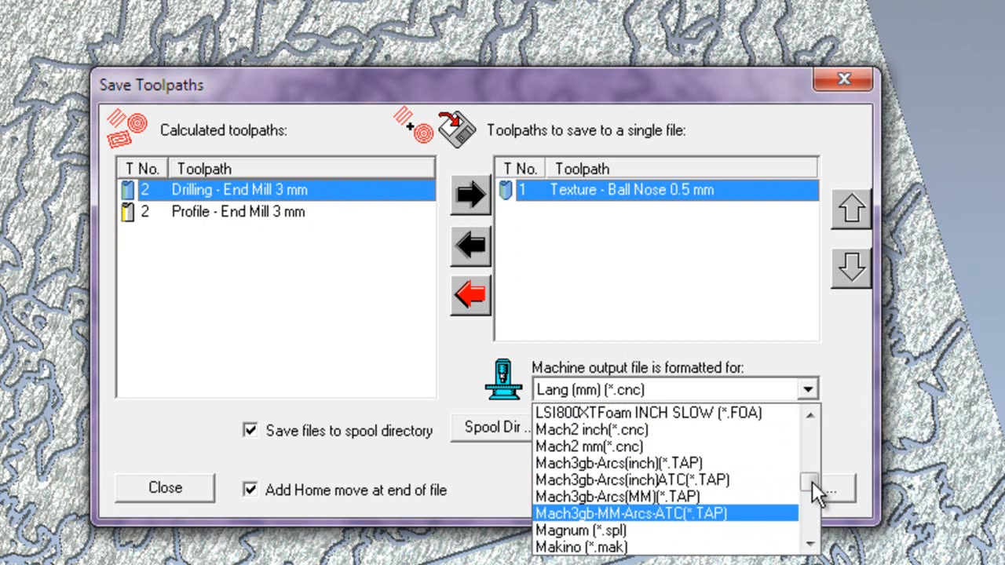
mouse_move(812, 482)
left_mouse_down()
mouse_move(814, 509)
mouse_move(812, 482)
left_mouse_up()
scroll(683, 478, "up", 1)
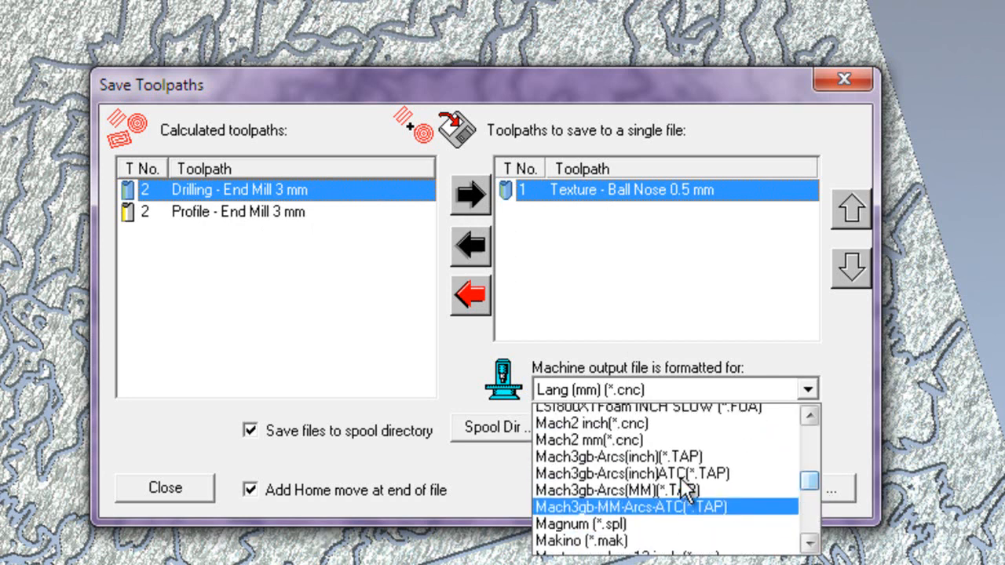
left_click(672, 514)
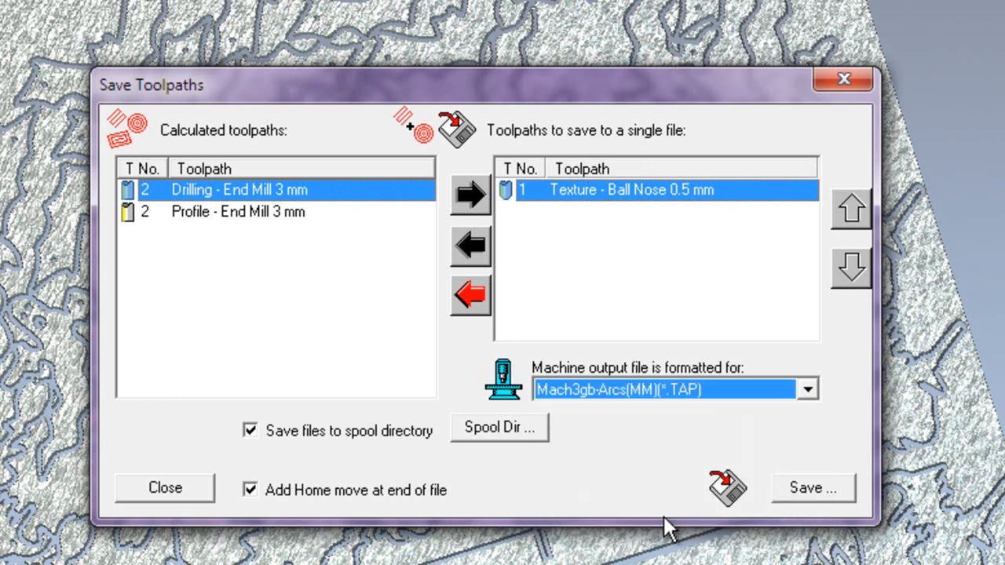
- Save the texture topath file as 100 in the desktop's Halloween folder and close the toolpath saving dialog
left_click(795, 489)
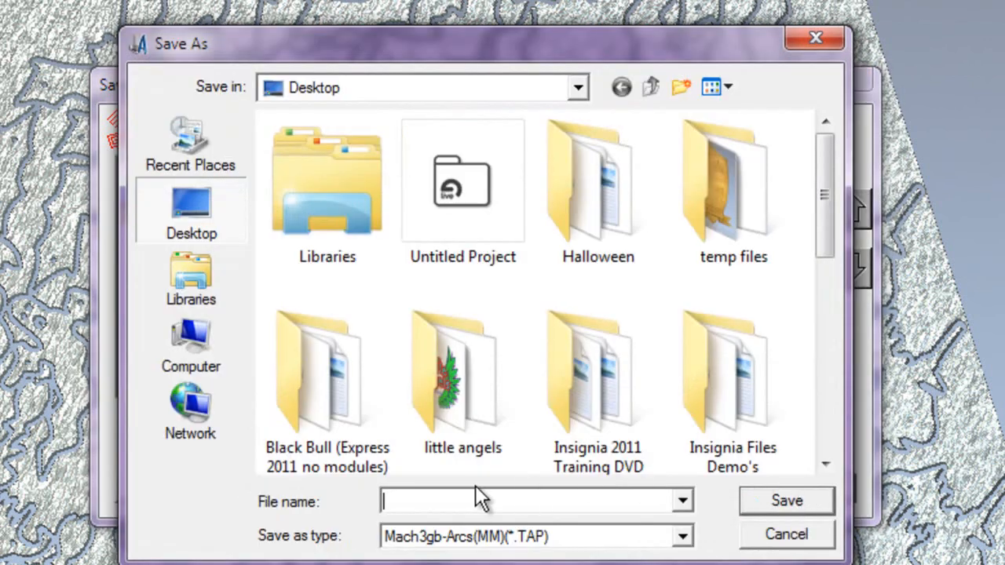
double_click(644, 240)
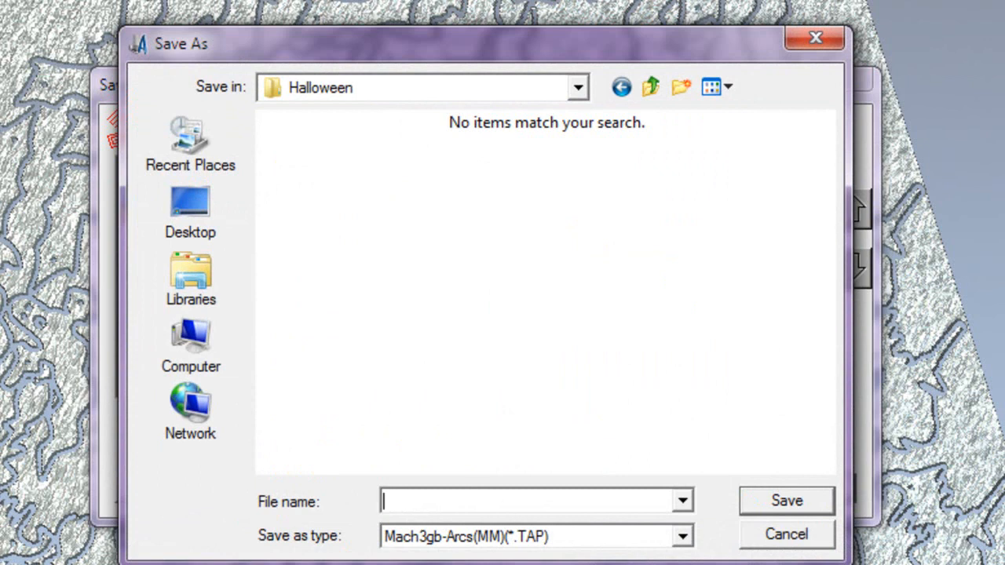
type("100")
left_click(785, 504)
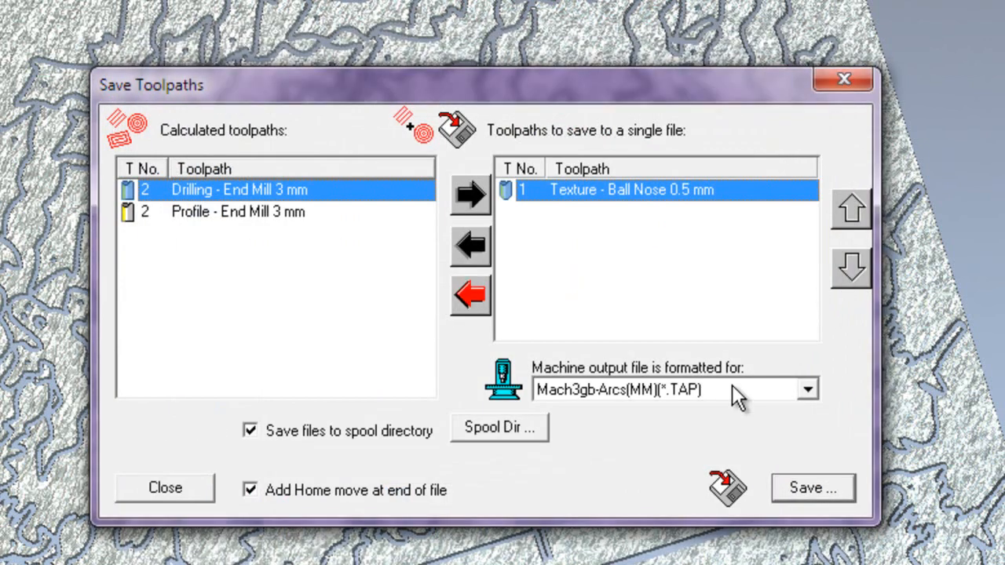
left_click(842, 79)
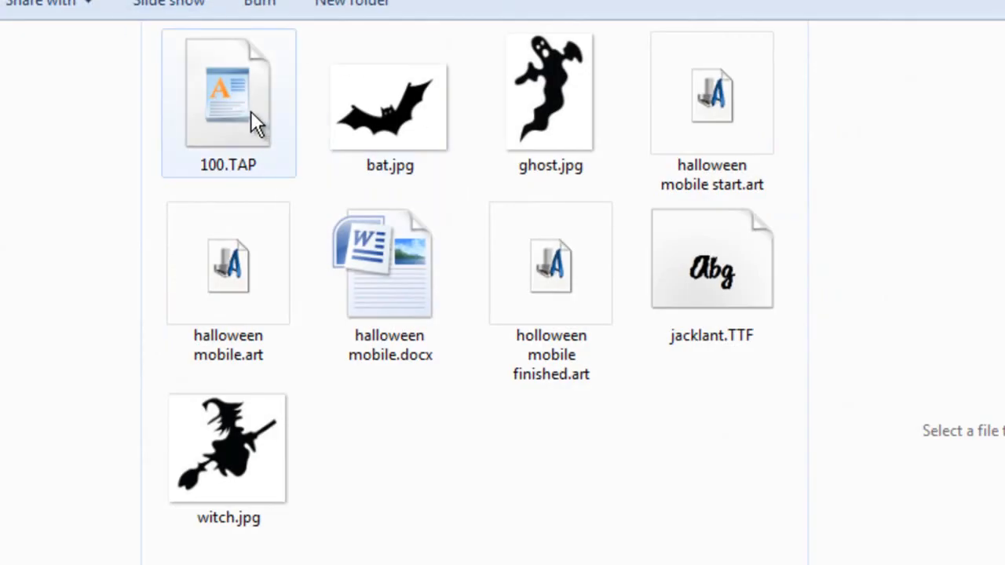
- Open the saved 100.TAP file from the Halloween folder in the text editor to examine its machine code
double_click(250, 110)
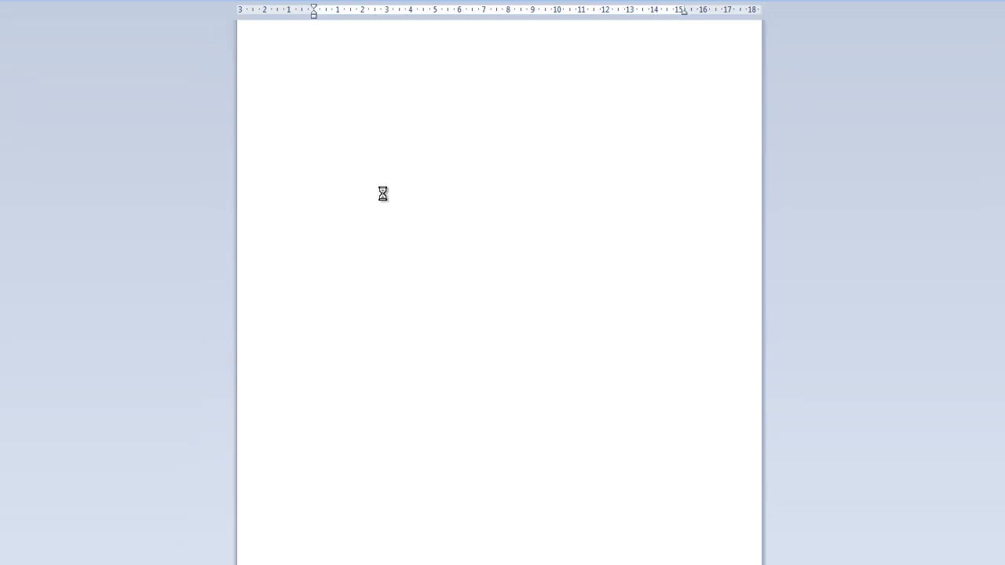